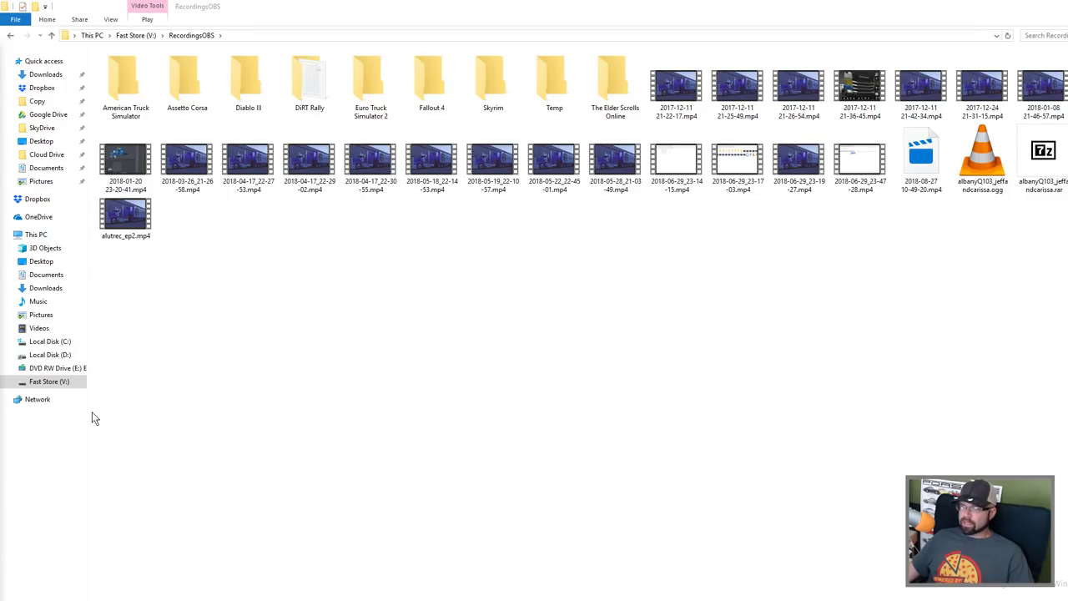
Browse Local Disk (D:) in File Explorer, then launch Blender from the Start menu.
left_click(48, 357)
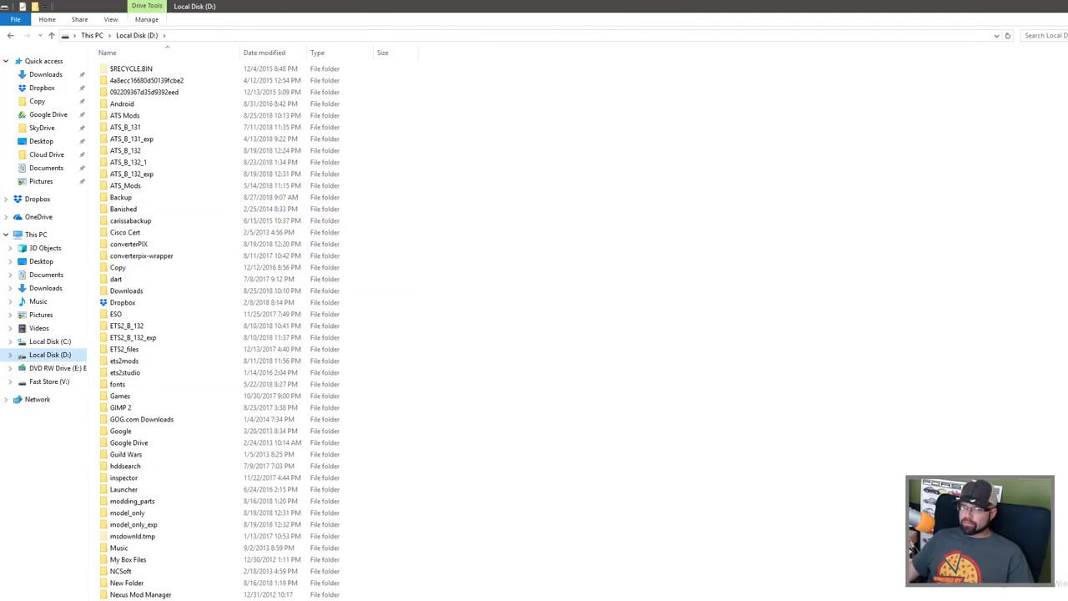
key("super")
left_click(265, 354)
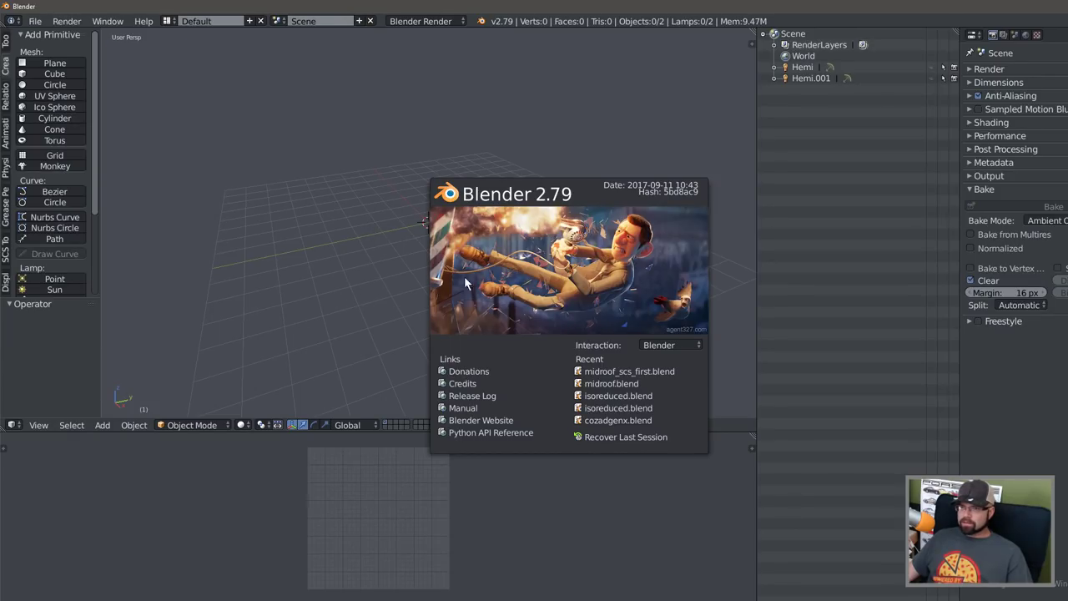
Close the Blender 2.79 splash screen to reveal the empty default scene.
left_click(422, 239)
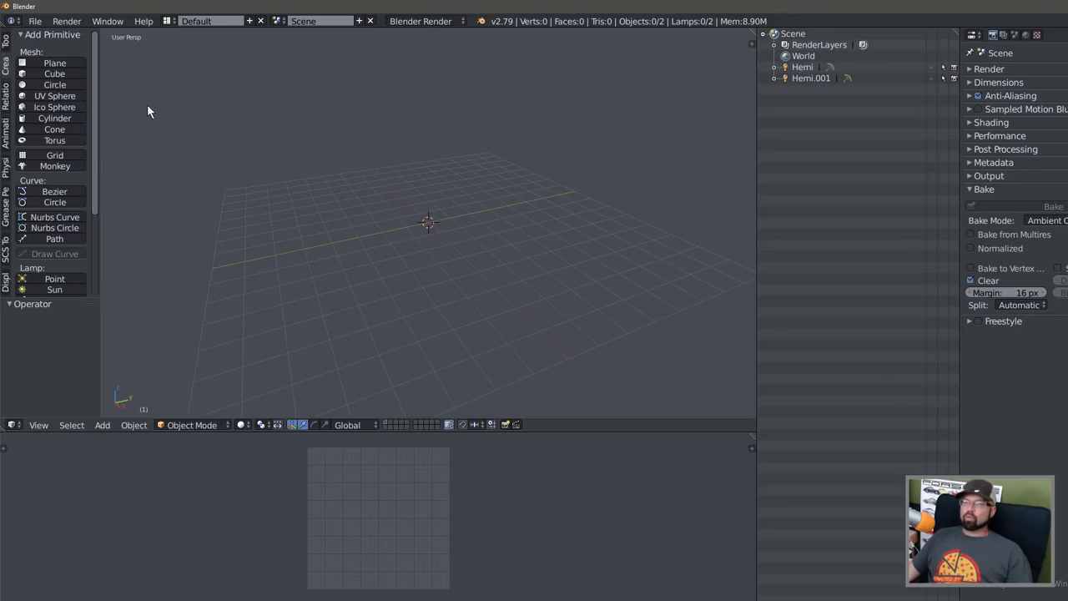
Browse to ATS_Mods > multipack_trailers > STOUGHTON ZPLATE for the SCS project base path.
left_click(35, 21)
mouse_move(92, 241)
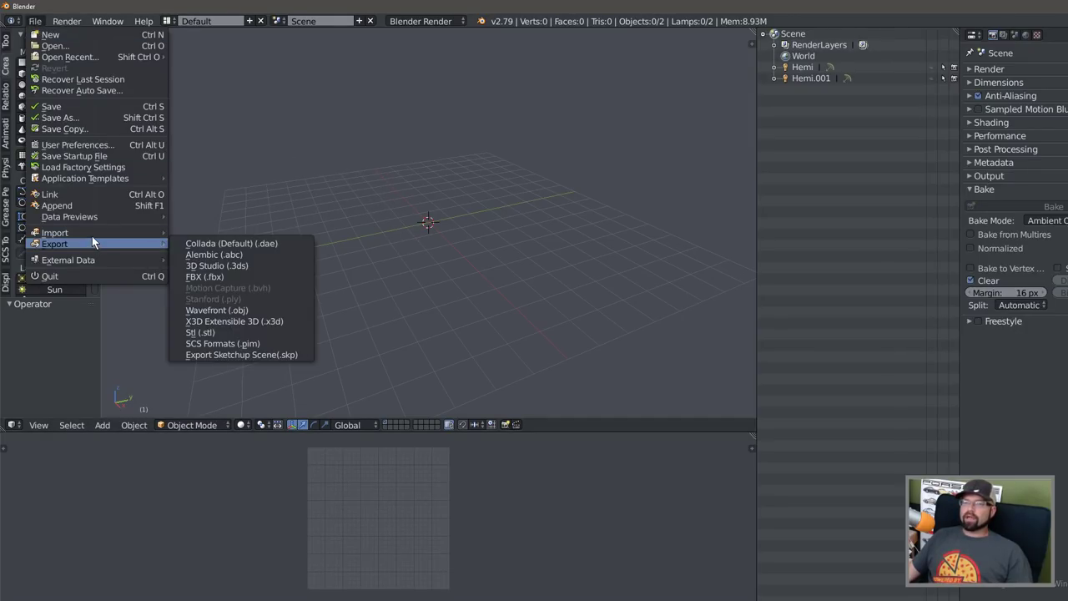
left_click(1013, 35)
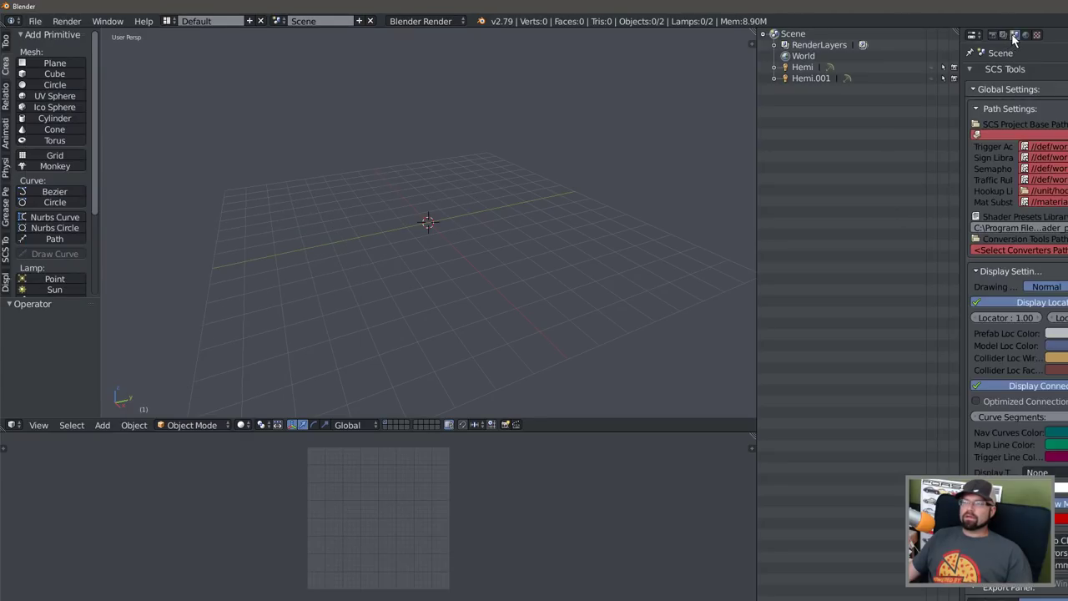
left_click(977, 134)
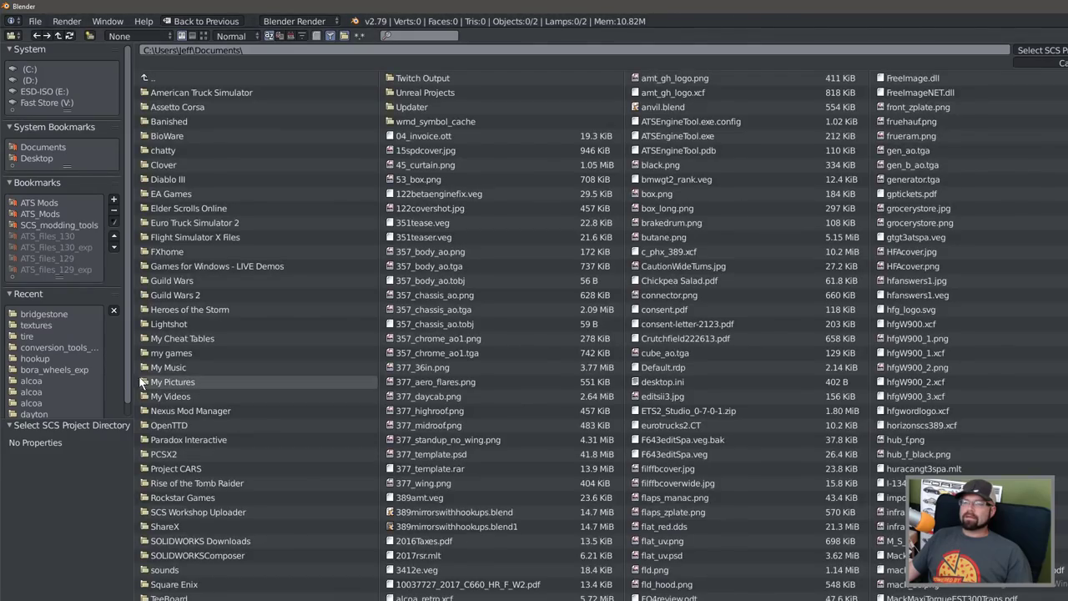
left_click(47, 214)
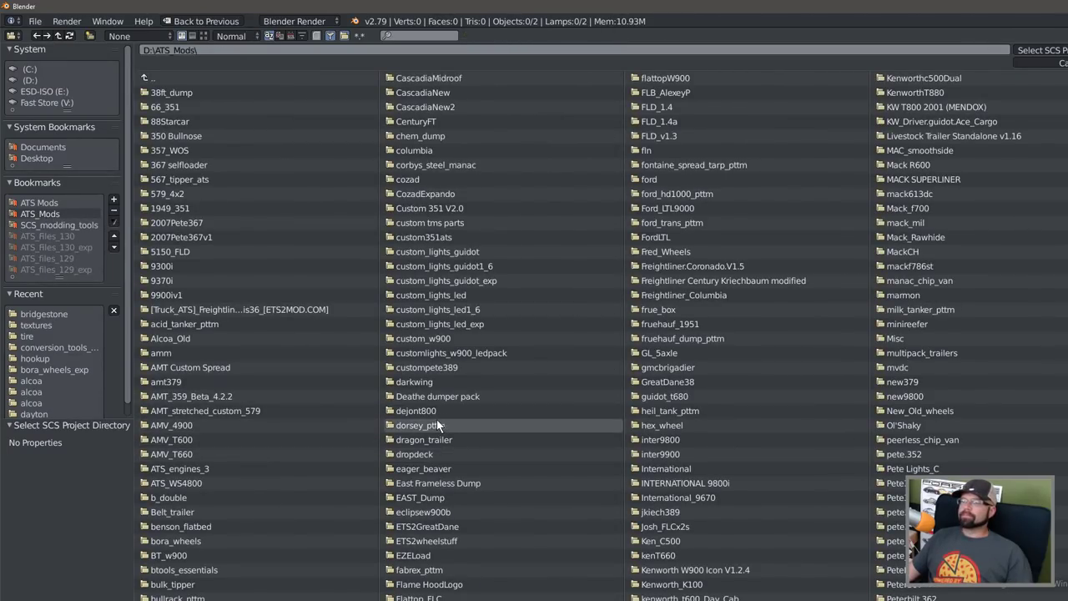
left_click(905, 356)
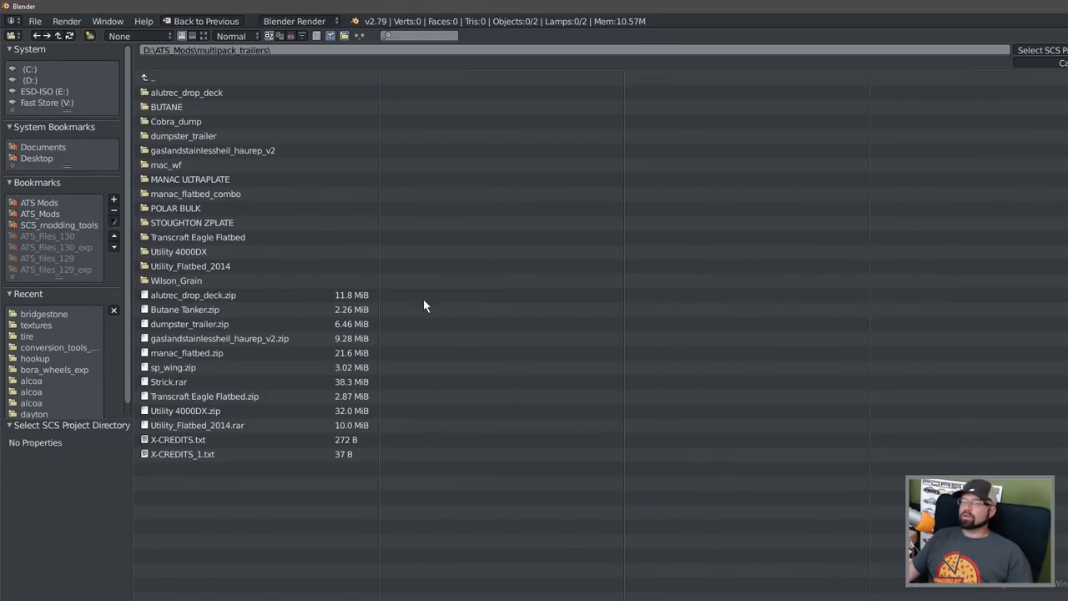
left_click(200, 222)
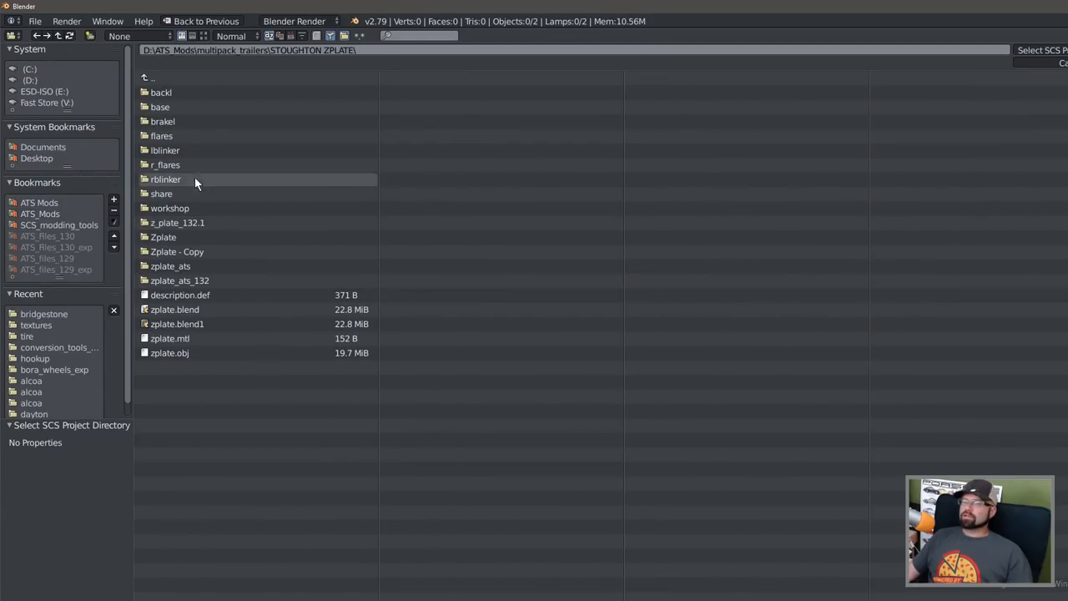
Check the STOUGHTON ZPLATE subfolders and set Zplate as the project base path.
left_click(197, 227)
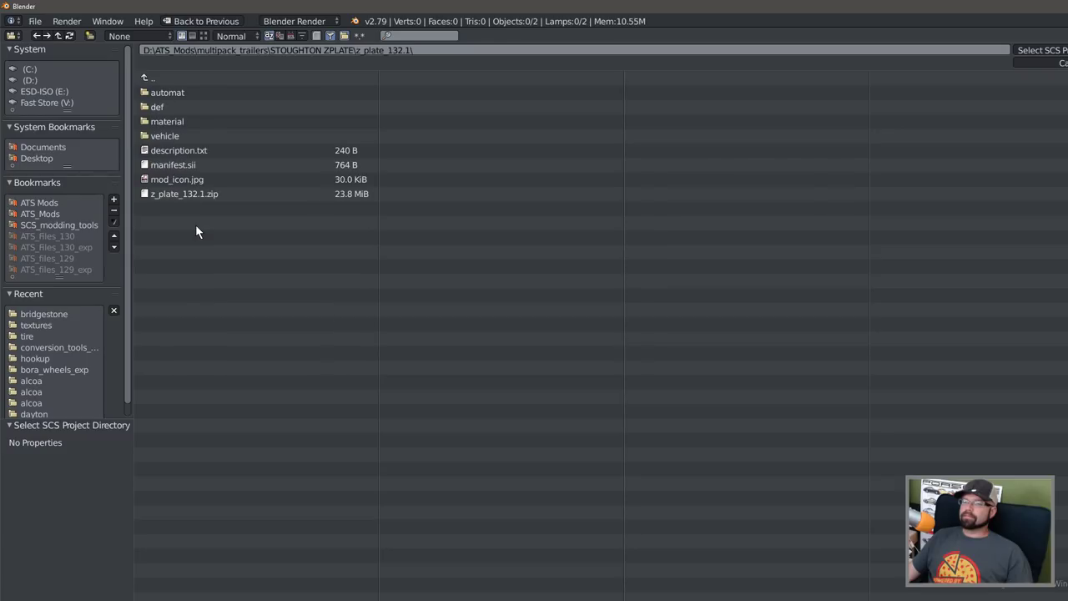
left_click(153, 77)
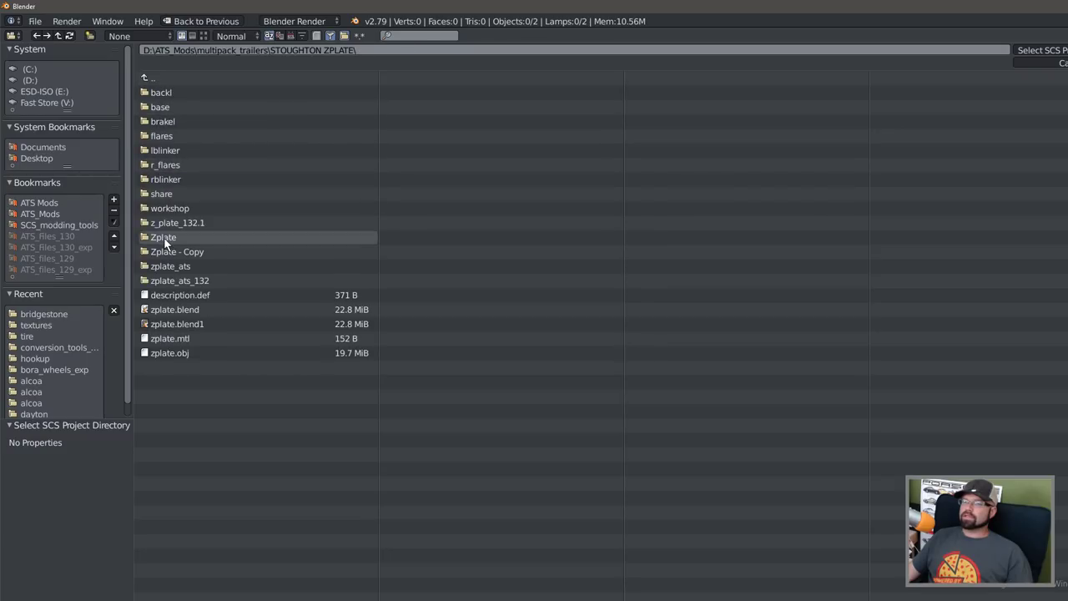
left_click(175, 281)
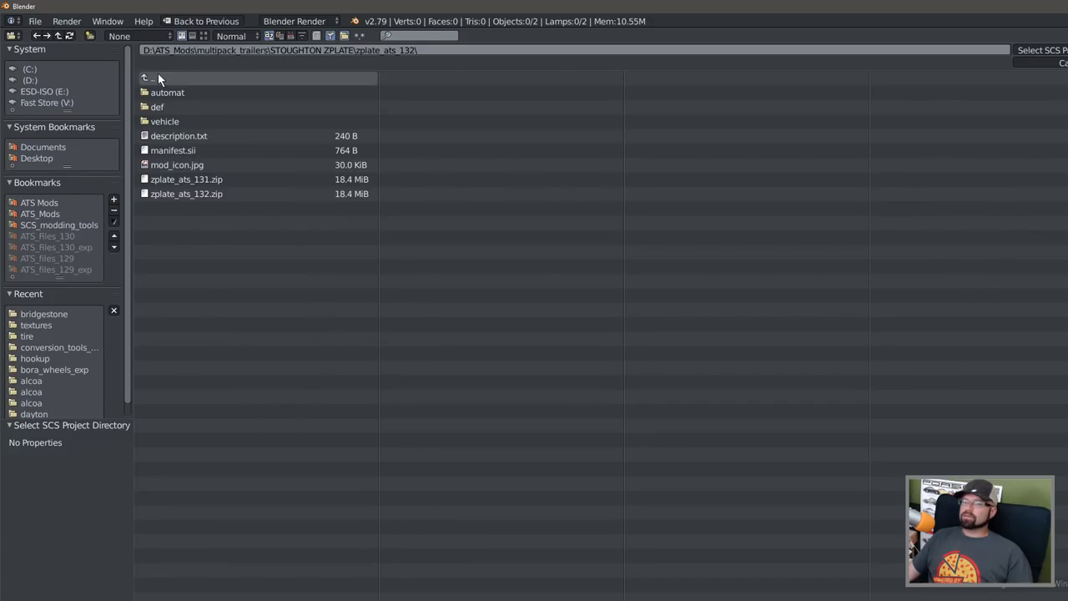
left_click(156, 76)
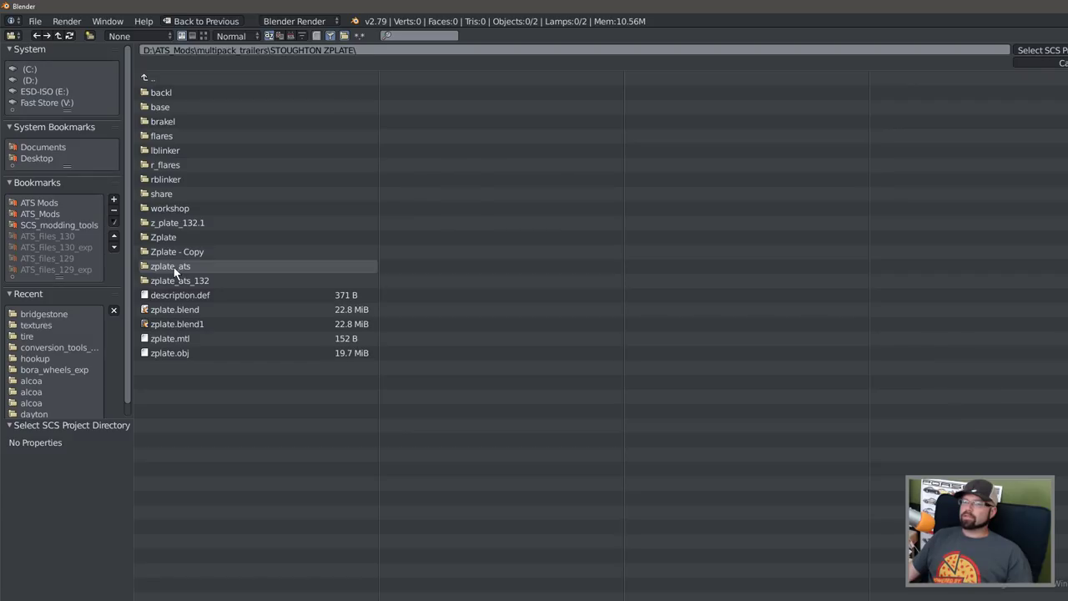
left_click(175, 267)
left_click(158, 77)
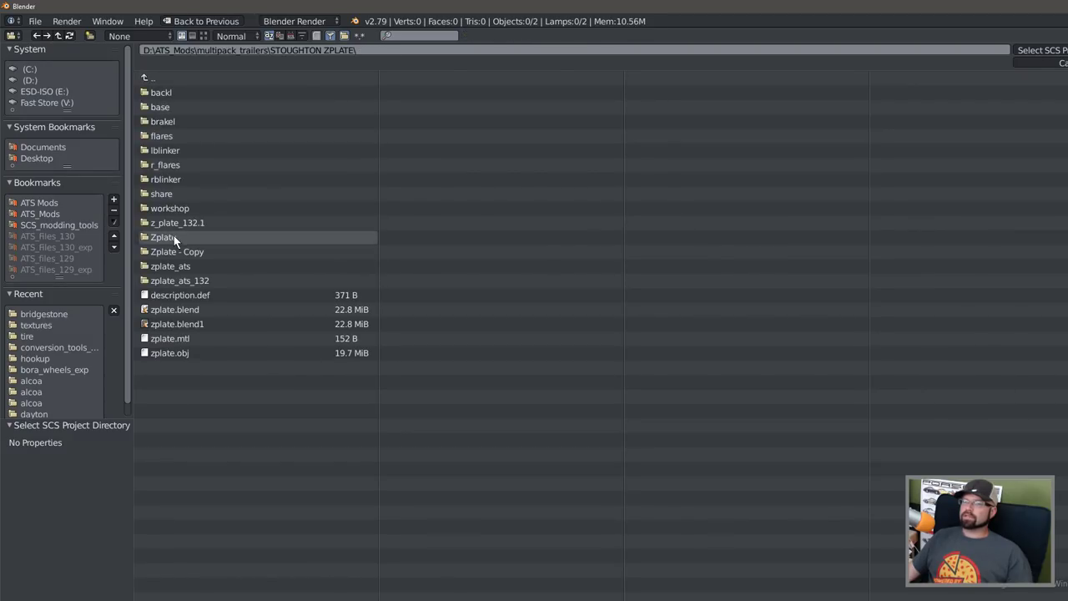
left_click(176, 241)
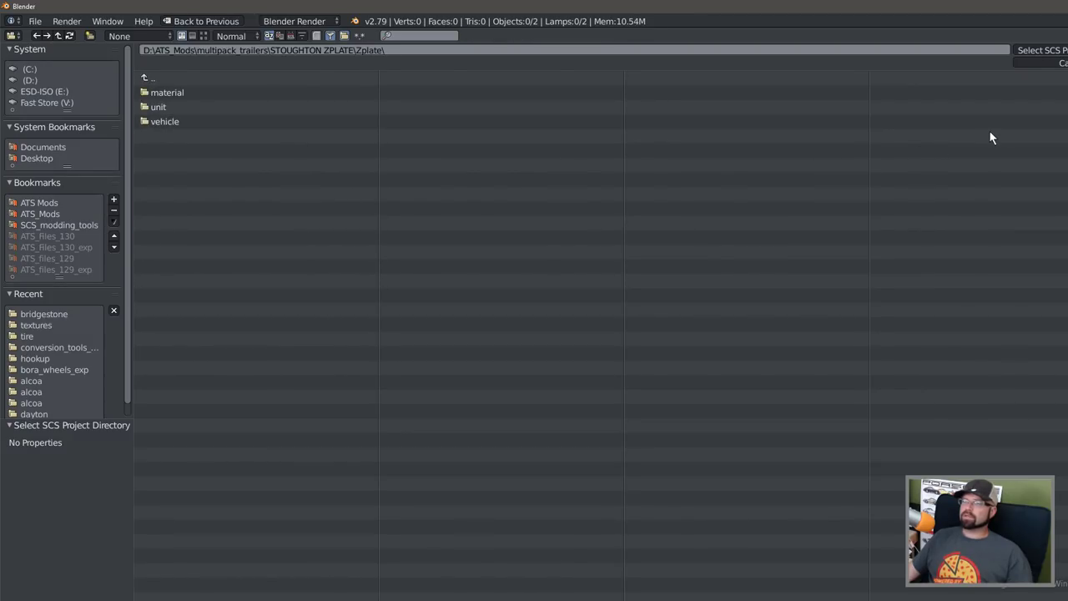
left_click(1041, 51)
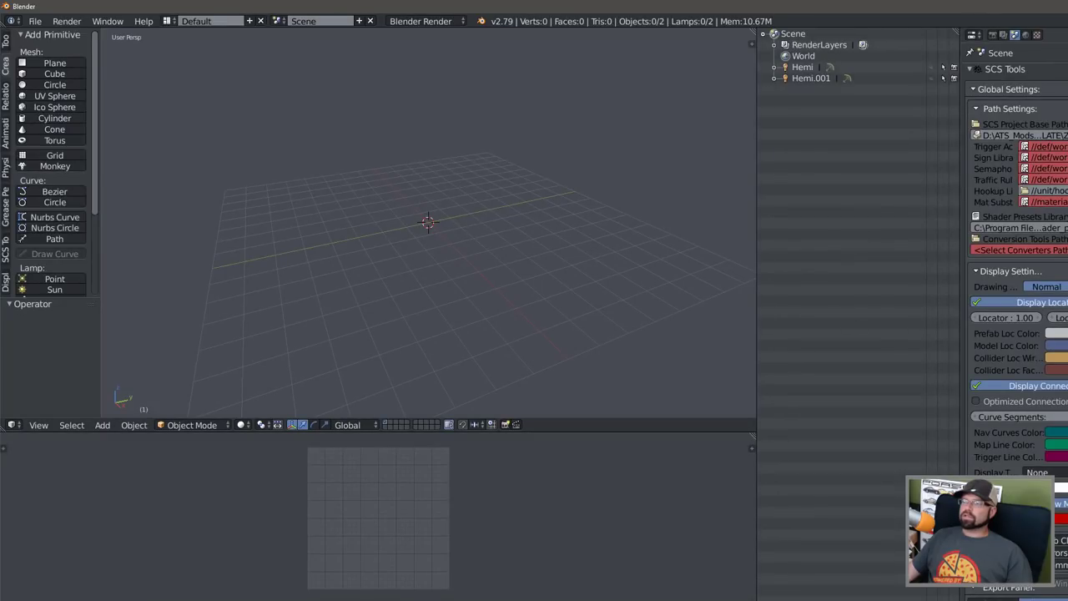
Set Hookup Library to unit/hookup and Conversion Tools Path to conversion_tools_2_5.
left_click(1024, 190)
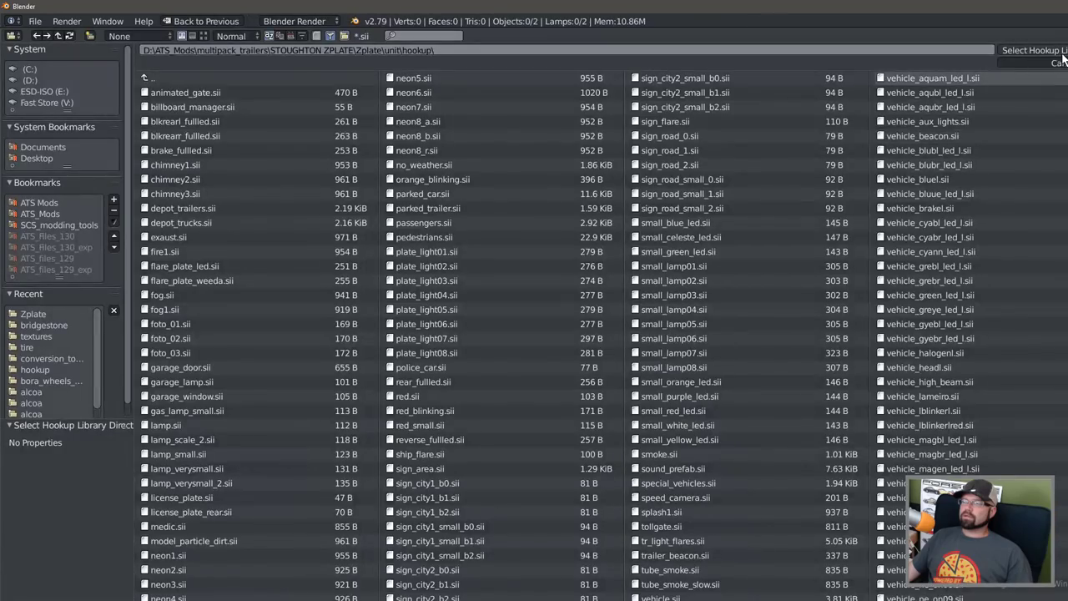
left_click(1033, 51)
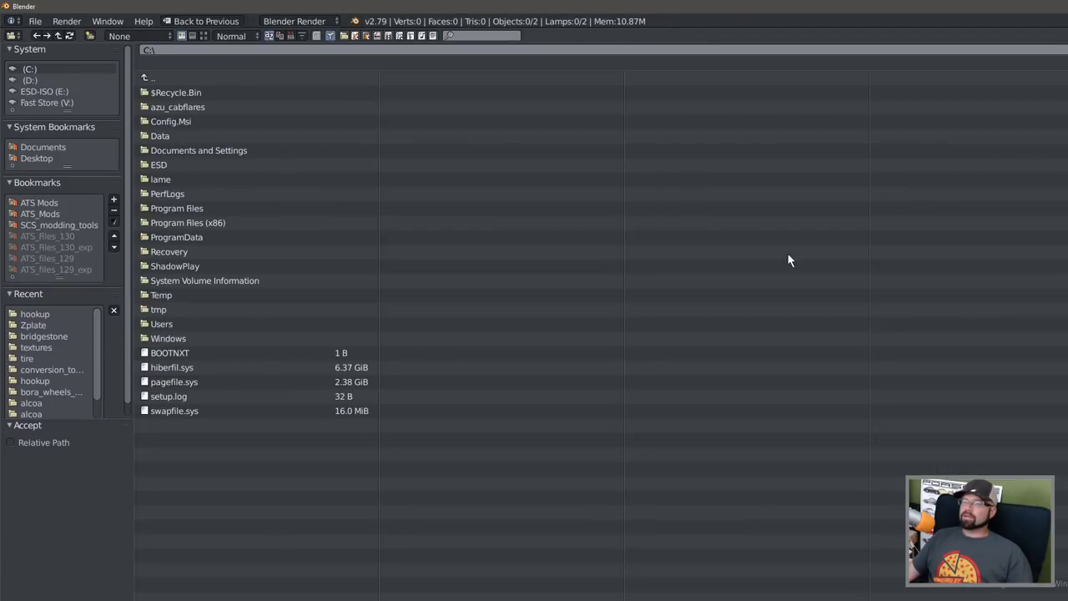
left_click(1024, 249)
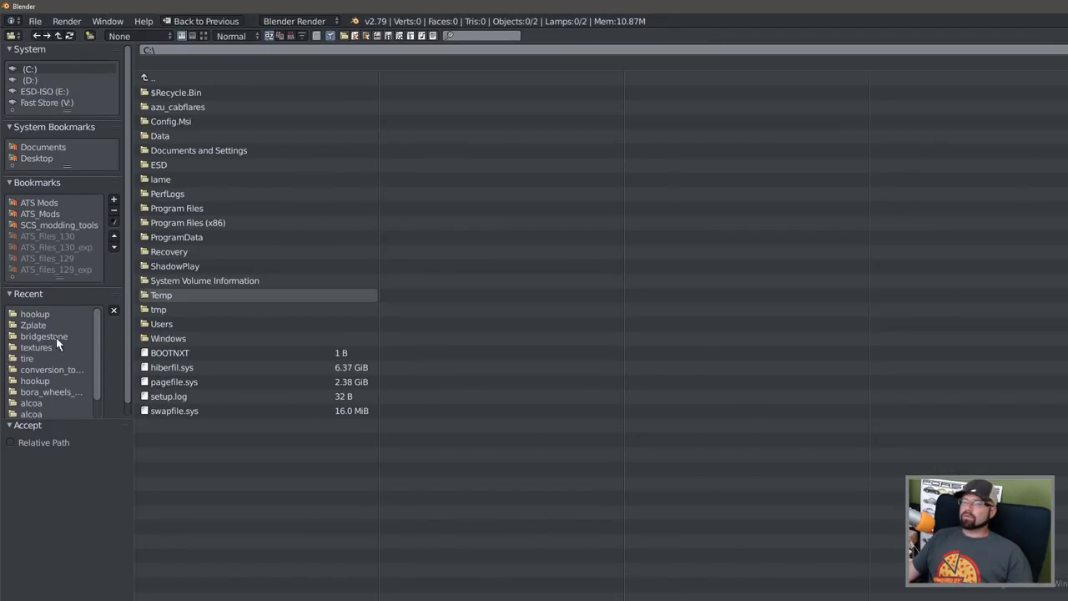
left_click(55, 370)
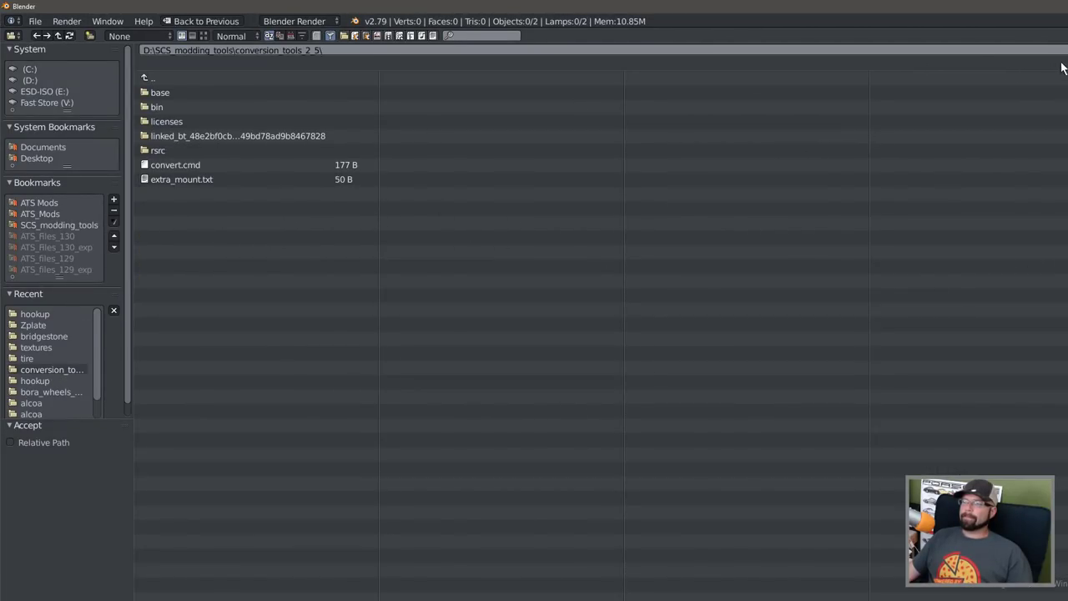
left_click(1062, 67)
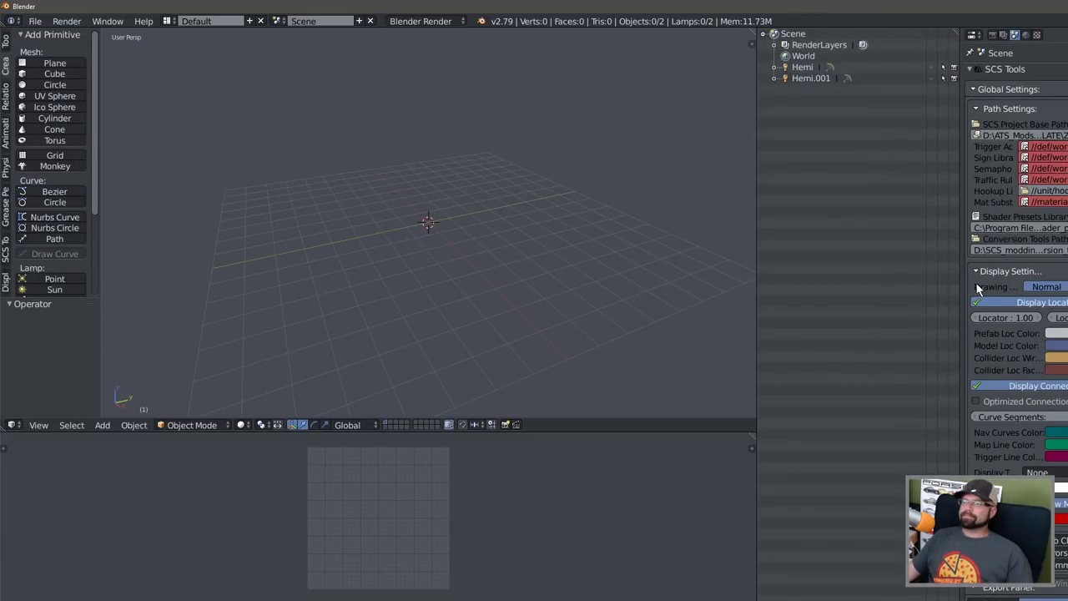
left_click(997, 271)
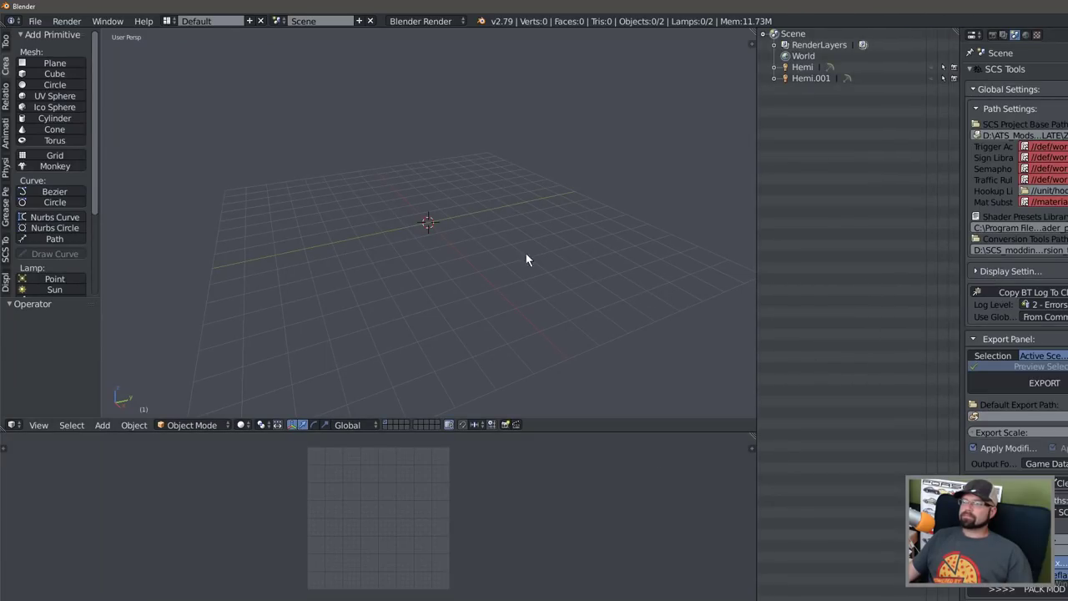
Start an SCS .pim import and browse Zplate > vehicle > trailer_owned > z_plate to z_53_chs.pim.
left_click(35, 21)
mouse_move(52, 237)
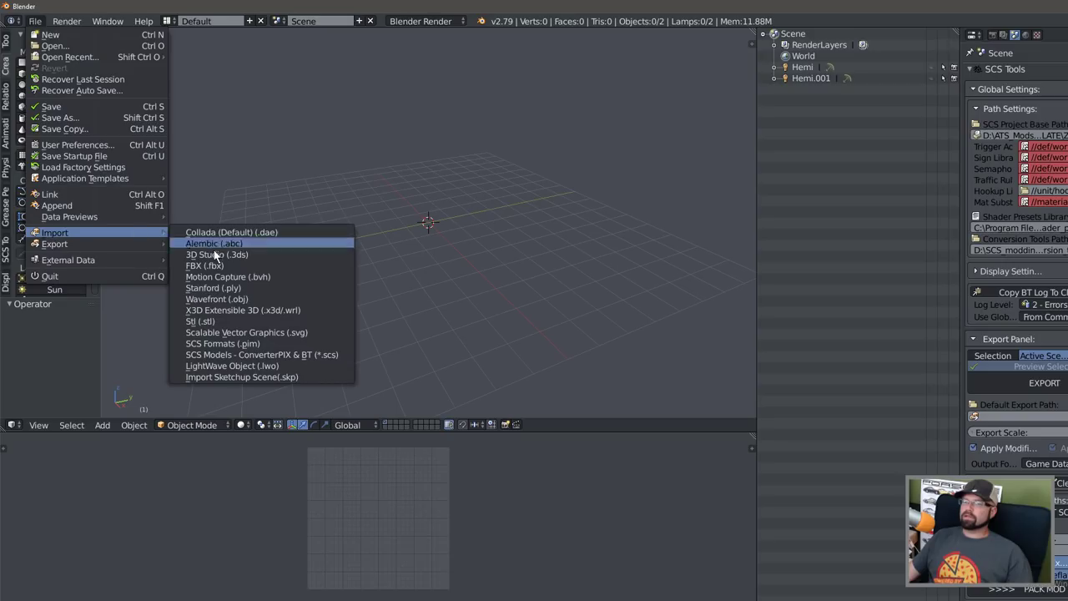
left_click(213, 347)
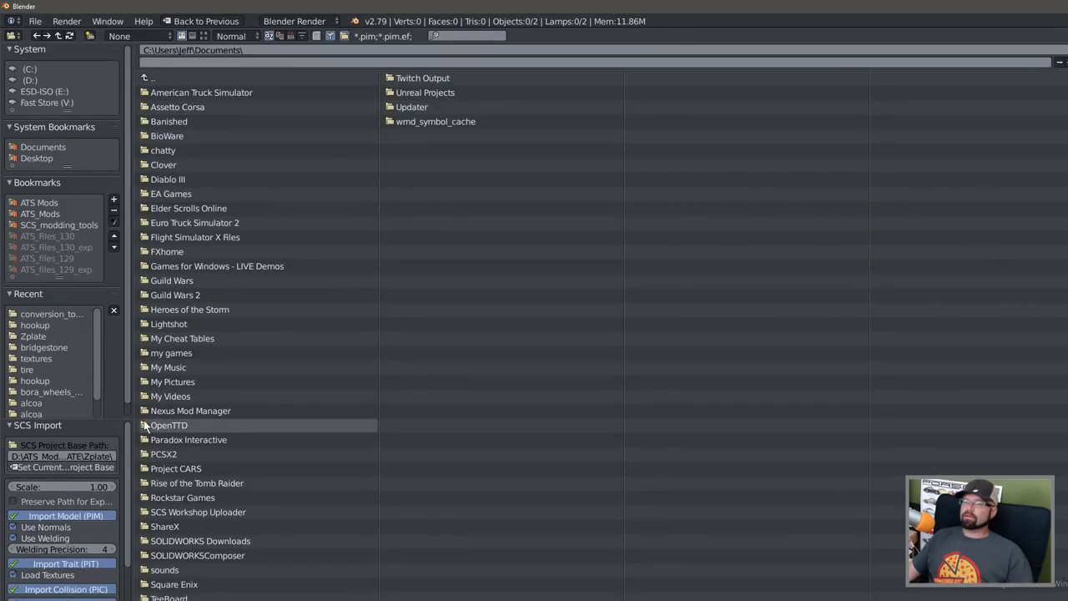
left_click(57, 339)
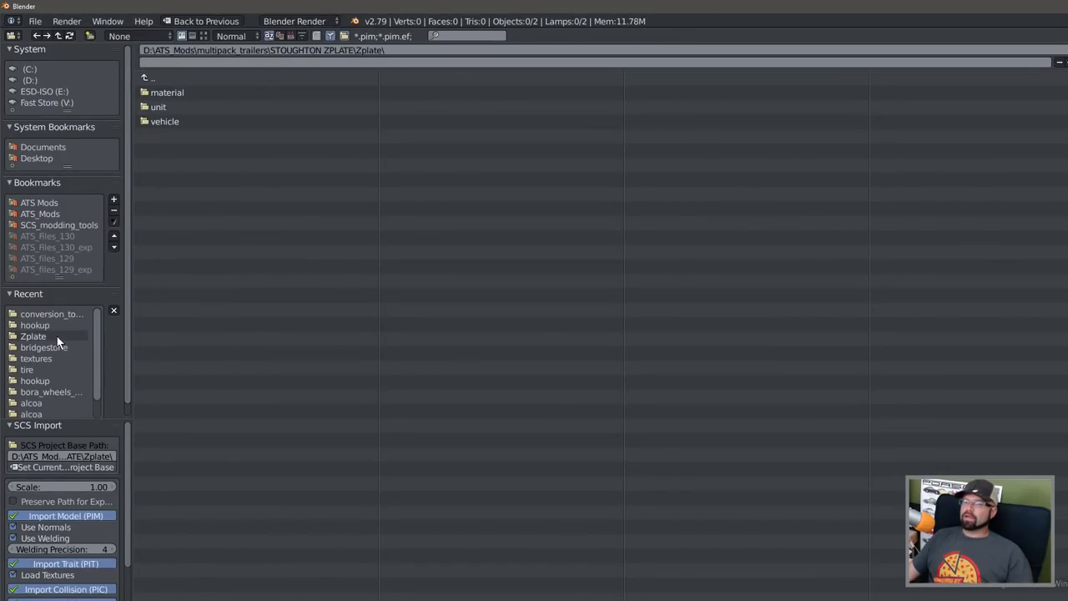
left_click(167, 122)
left_click(169, 106)
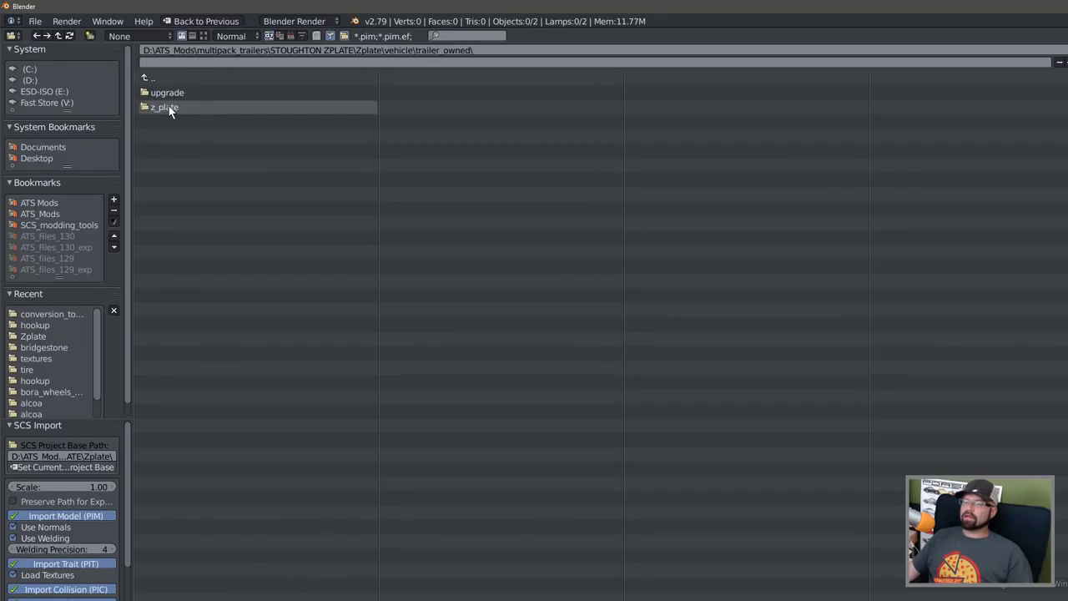
left_click(168, 106)
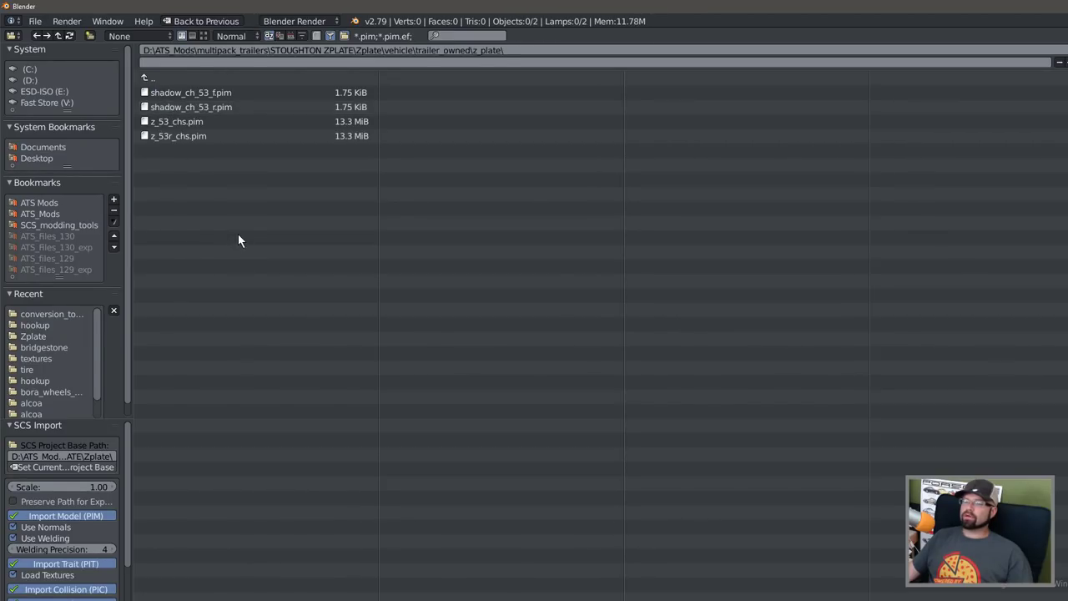
left_click(182, 121)
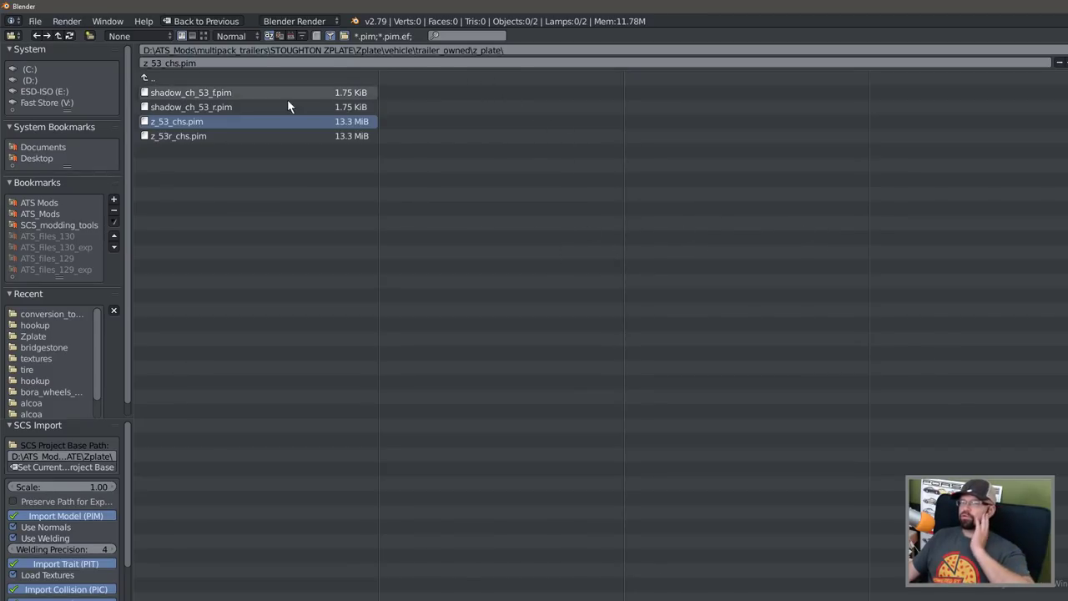
Back out to Zplate, re-enter vehicle > trailer_owned > z_plate and choose z_53_chs.pim.
left_click(176, 78)
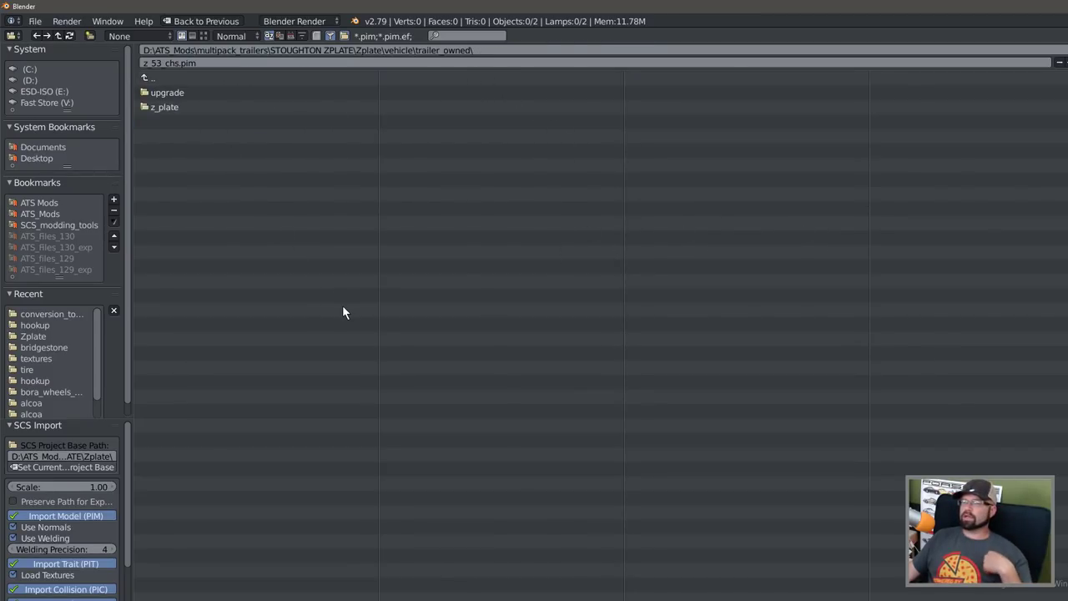
left_click(153, 77)
left_click(153, 77)
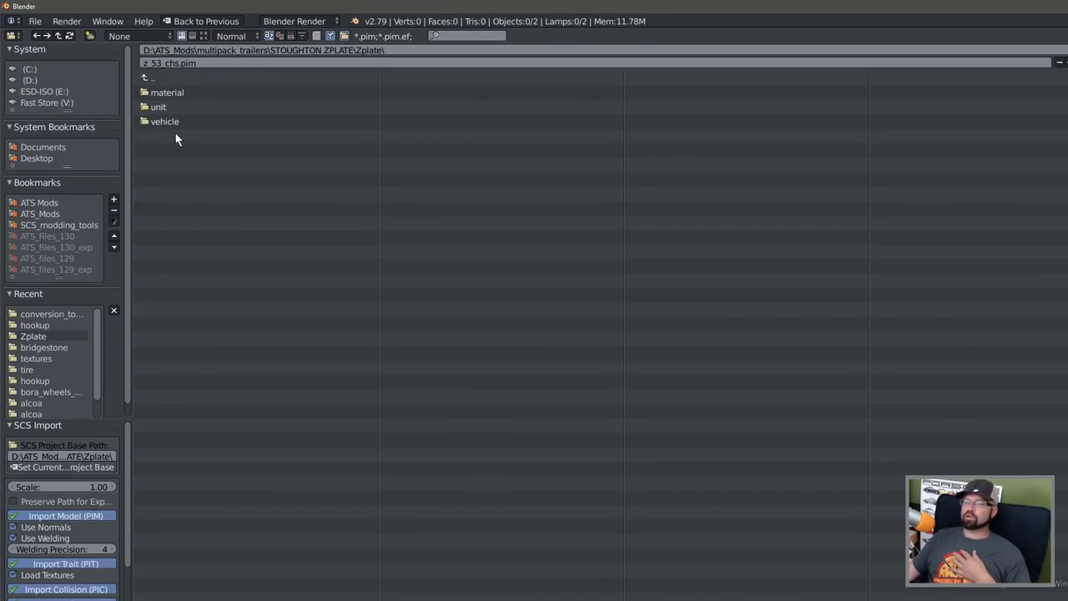
left_click(175, 122)
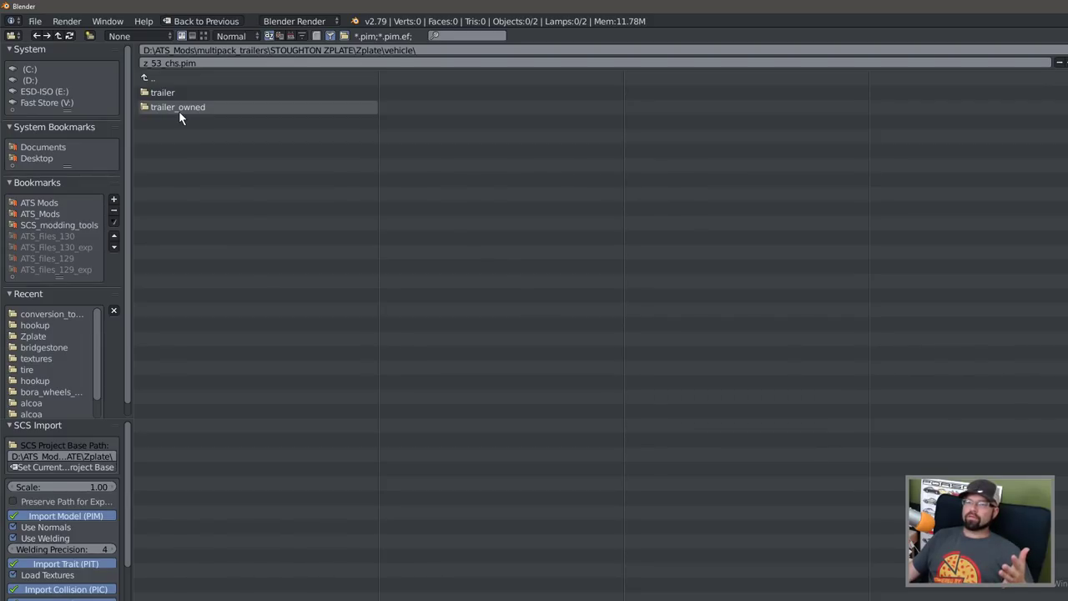
left_click(178, 108)
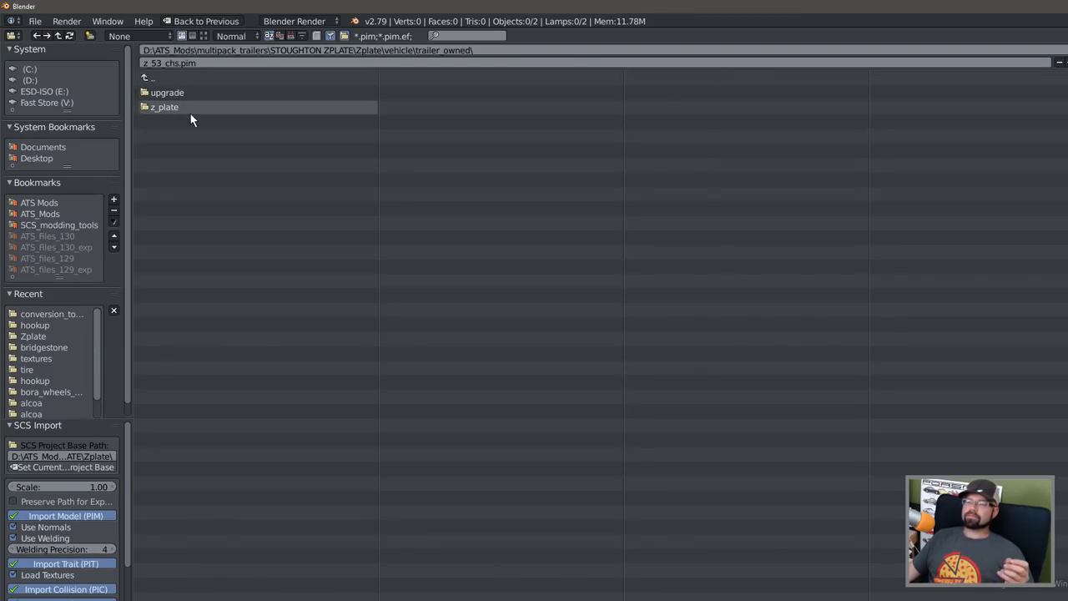
left_click(181, 109)
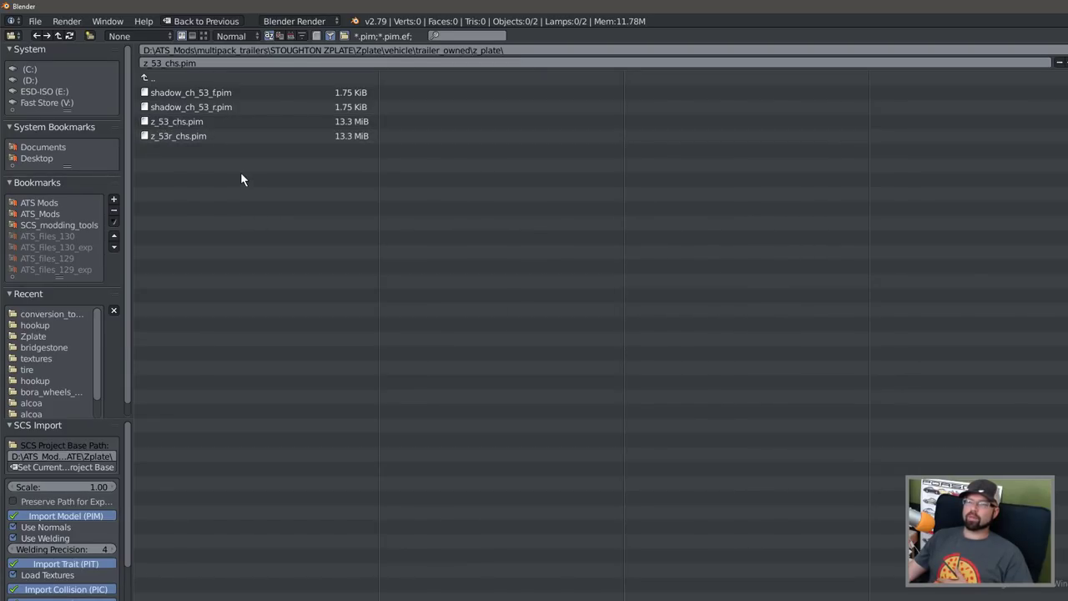
left_click(206, 121)
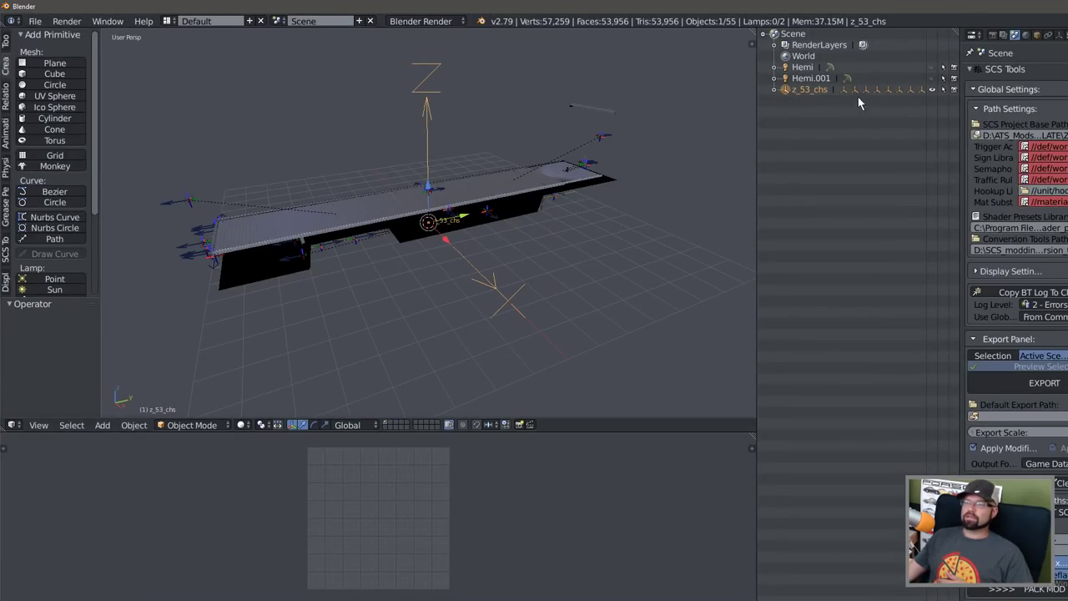
Display the chassis with Material viewport shading and Backface Culling enabled.
left_click(242, 424)
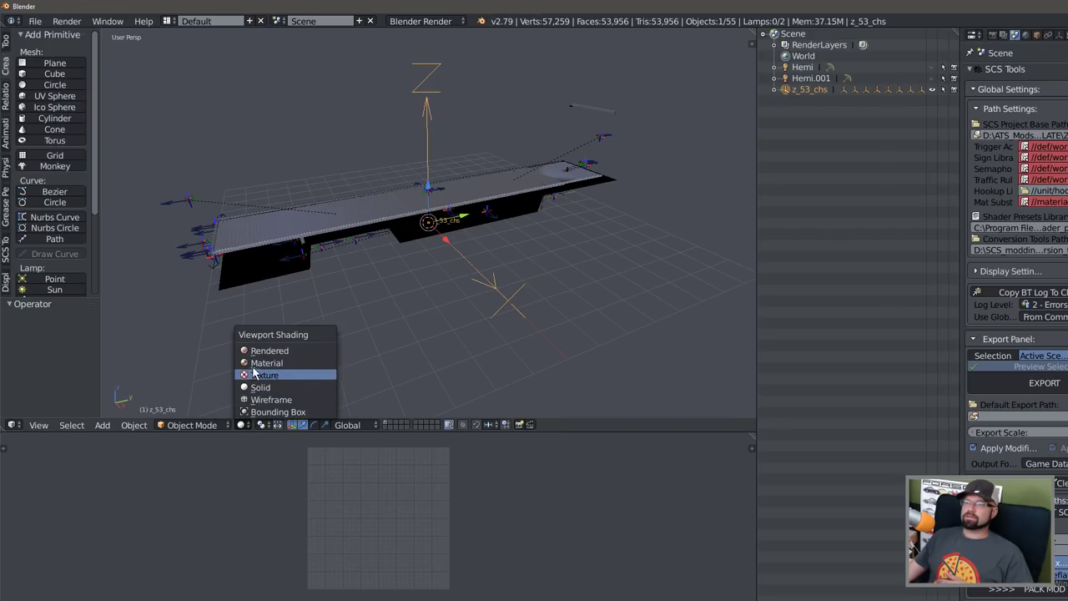
left_click(332, 362)
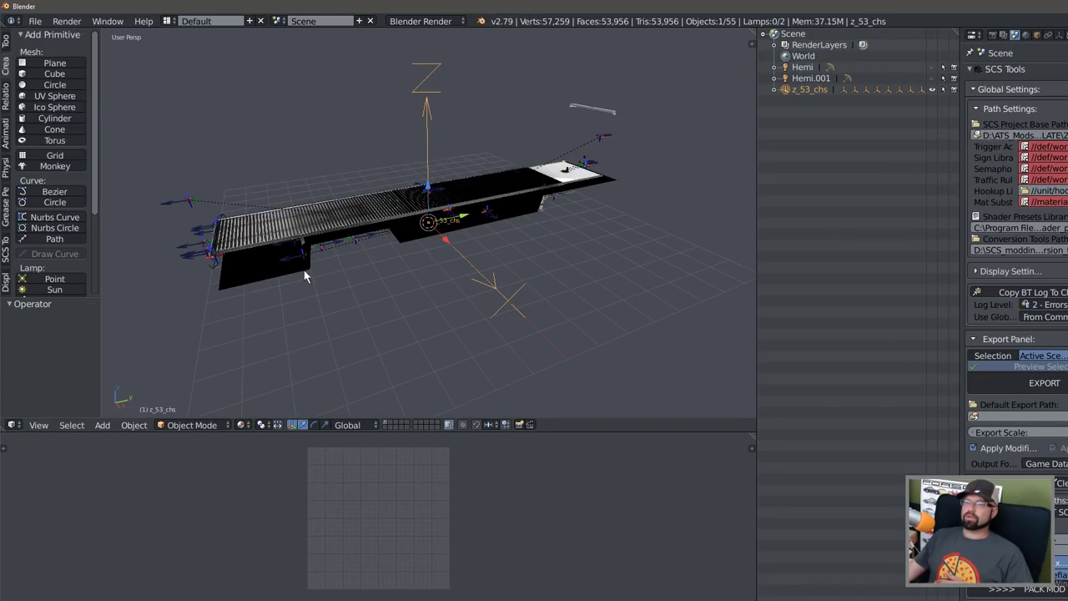
left_click(750, 44)
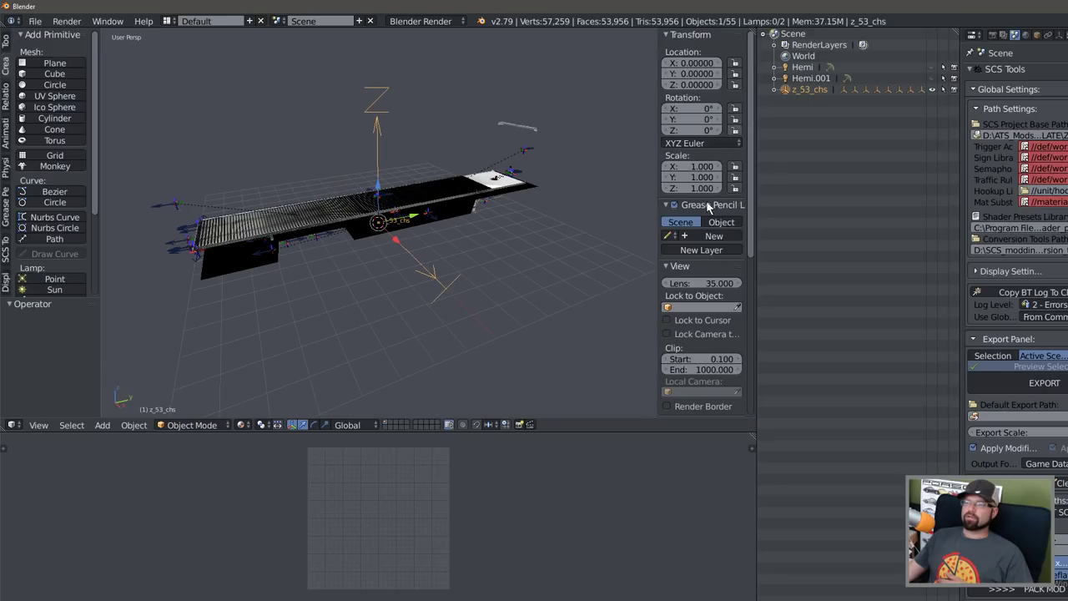
scroll(697, 274, "down", 10)
left_click(704, 296)
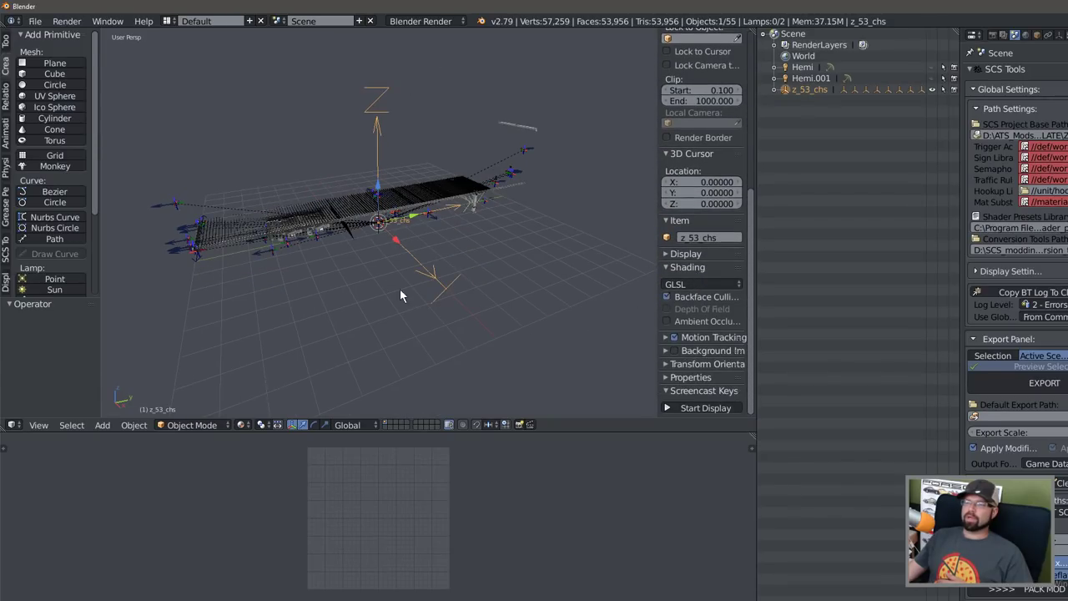
Hide the chassis piece_7 and inspect the trailer from several angles.
middle_click_drag(400, 289, 295, 211)
right_click(257, 200)
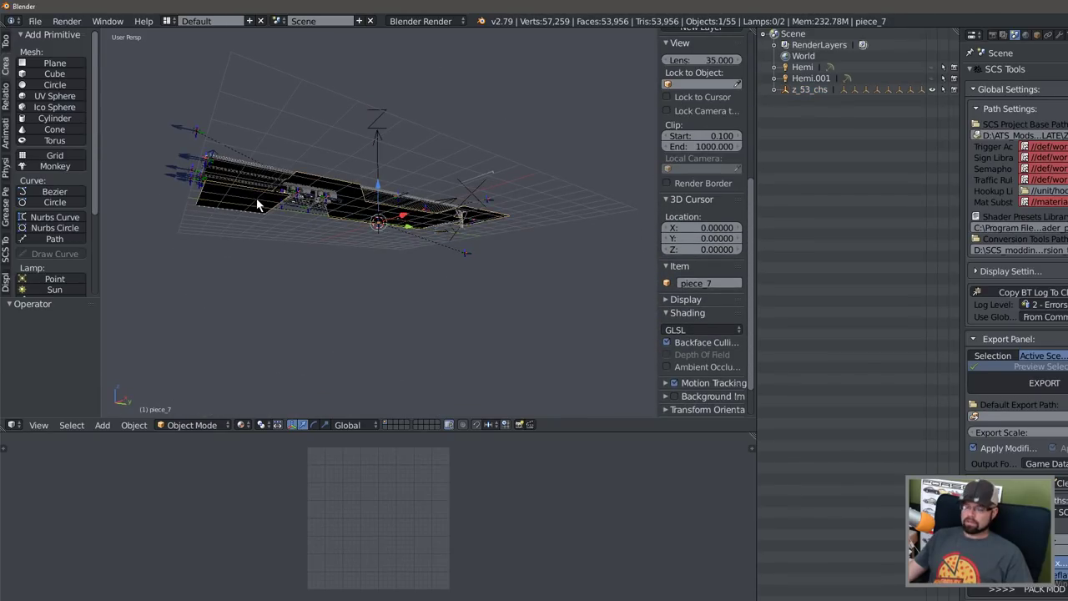
key("h")
middle_click_drag(256, 198, 333, 207)
scroll(354, 213, "up", 6)
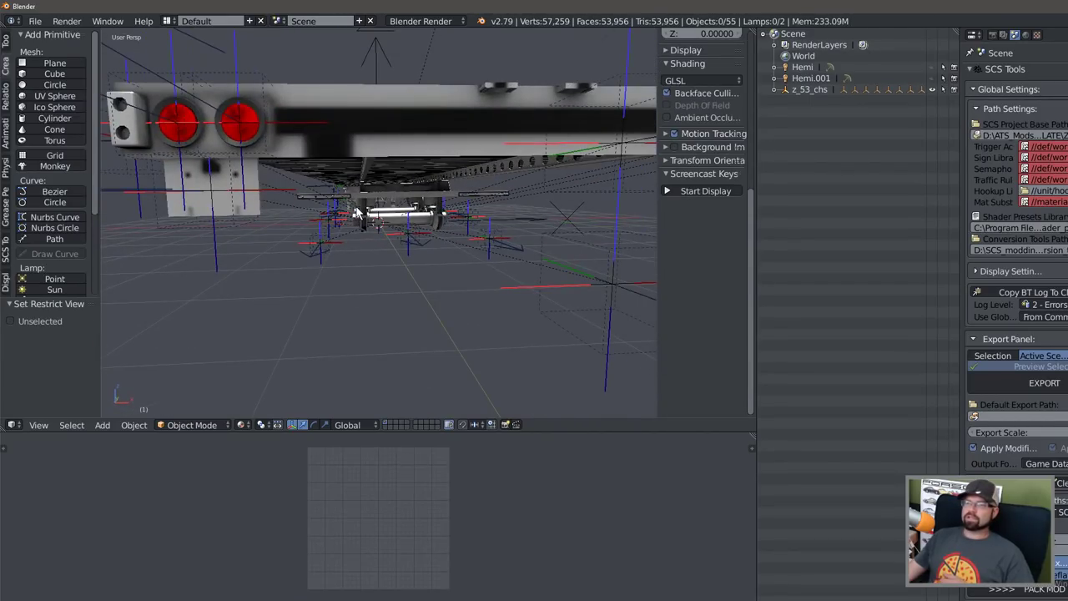
scroll(354, 213, "down", 6)
middle_click_drag(351, 214, 413, 234)
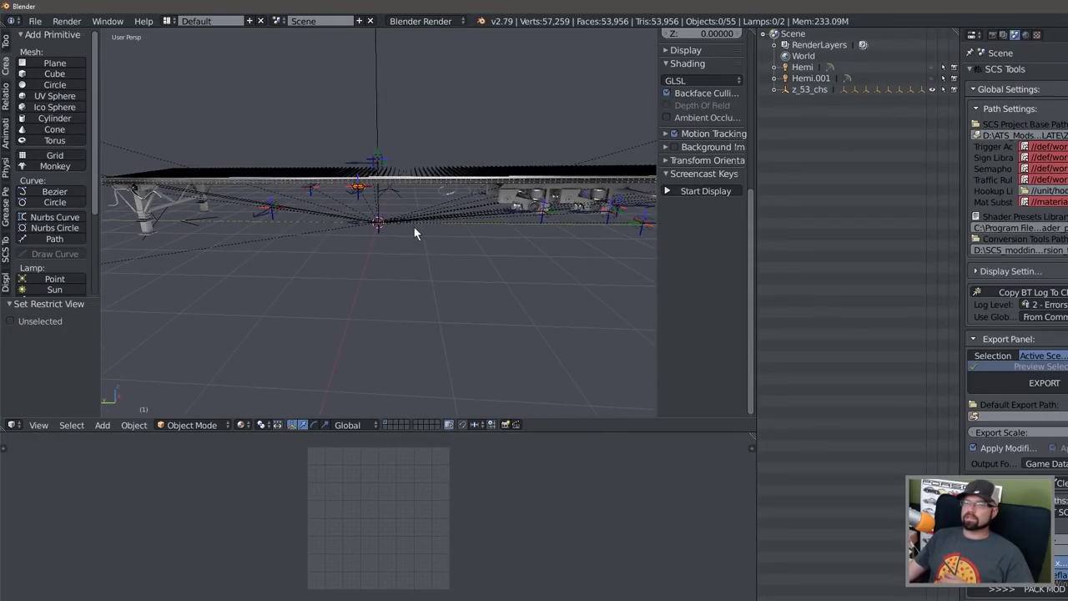
middle_click_drag(448, 281, 499, 262)
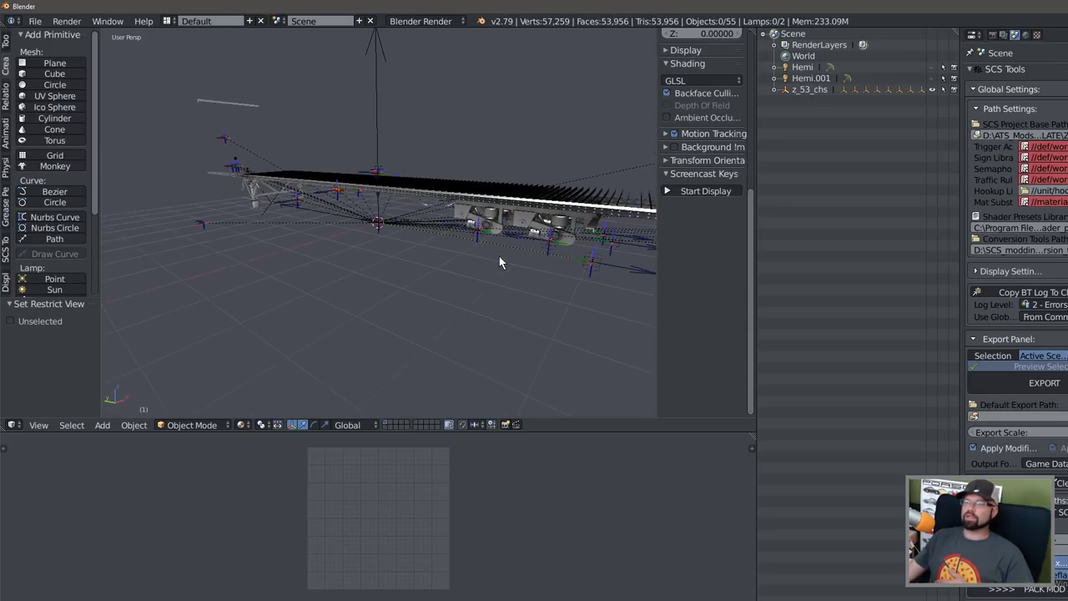
middle_click_drag(575, 238, 543, 231)
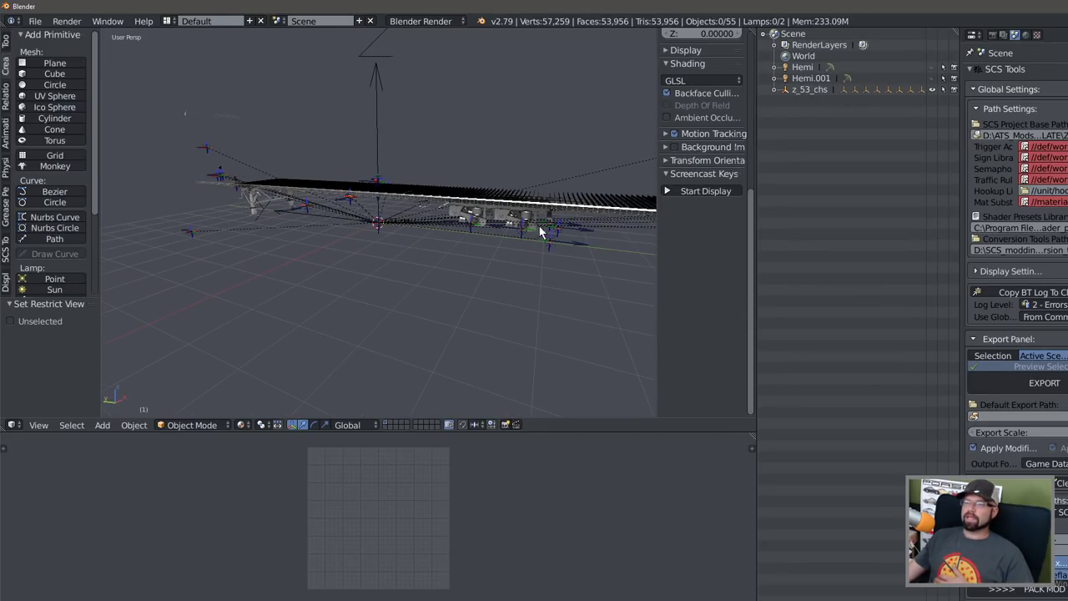
middle_click_drag(414, 249, 360, 246)
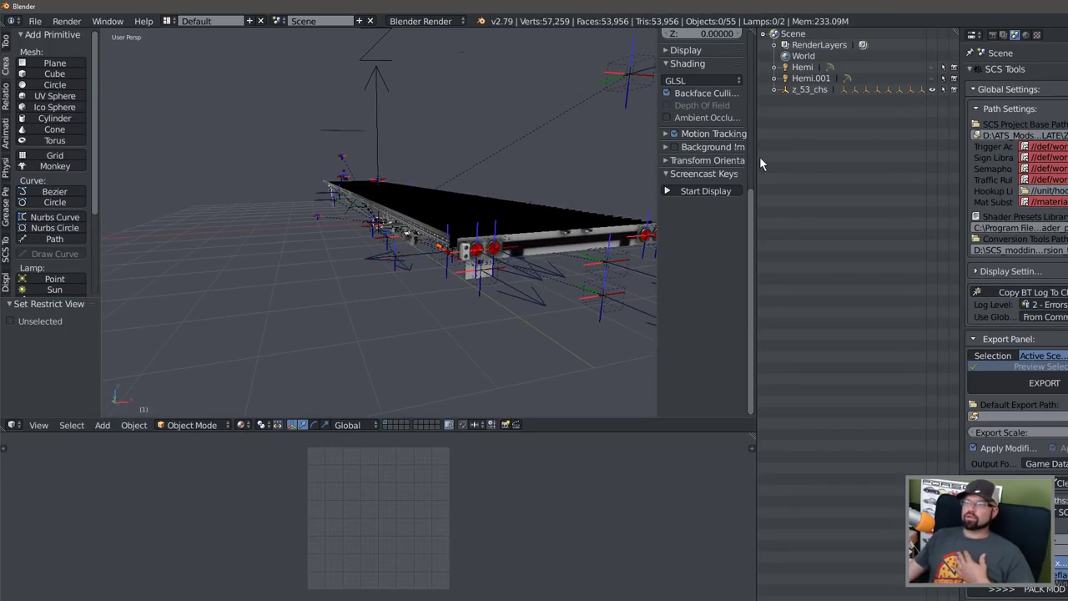
Expand z_53_chs in the Outliner, select its body object and inspect it from low and high angles.
left_click(773, 89)
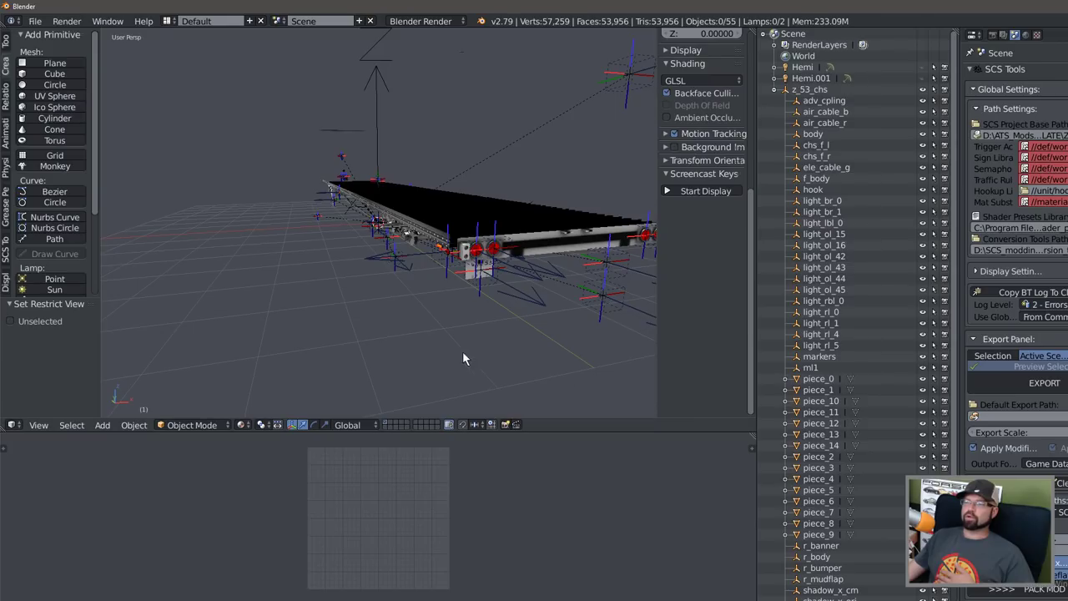
middle_click_drag(462, 351, 425, 331)
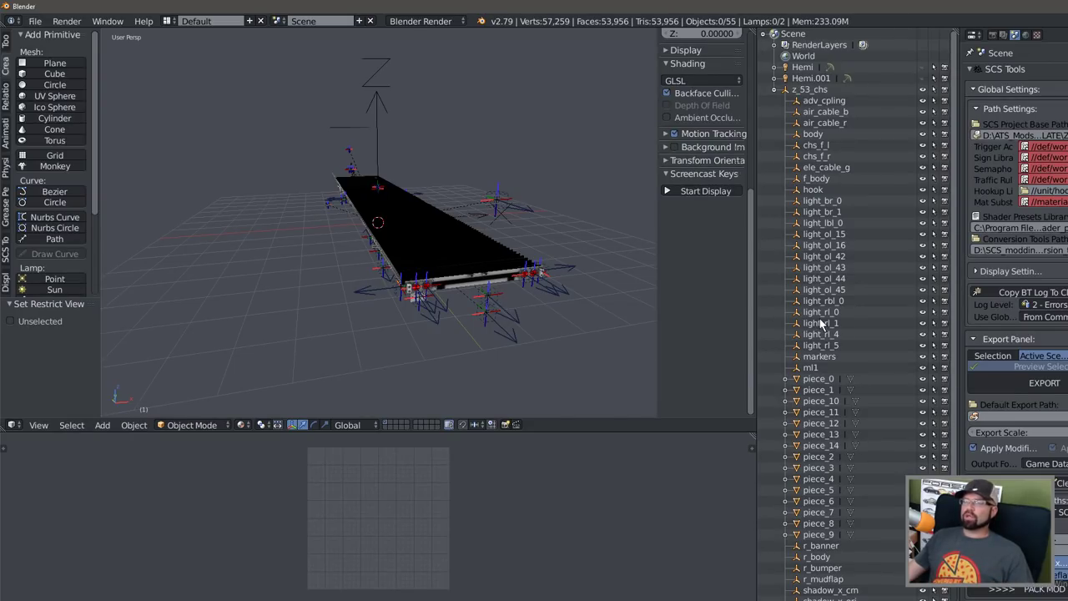
left_click(805, 134)
middle_click_drag(369, 286, 465, 293)
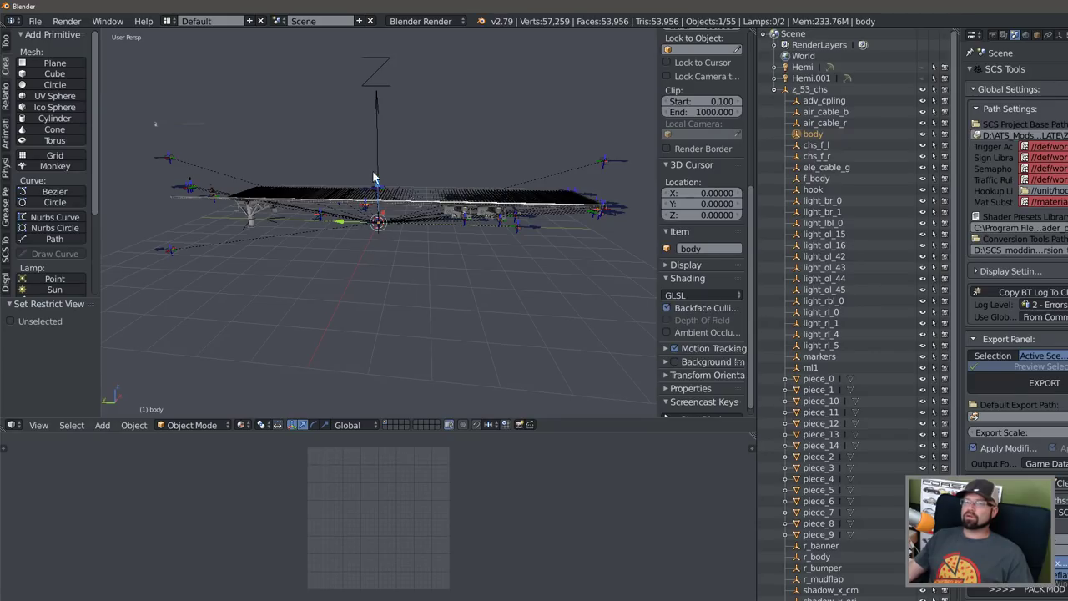
mouse_move(256, 283)
middle_mouse_down()
mouse_move(351, 285)
mouse_move(300, 251)
mouse_move(298, 233)
mouse_move(252, 246)
mouse_move(264, 272)
middle_mouse_up()
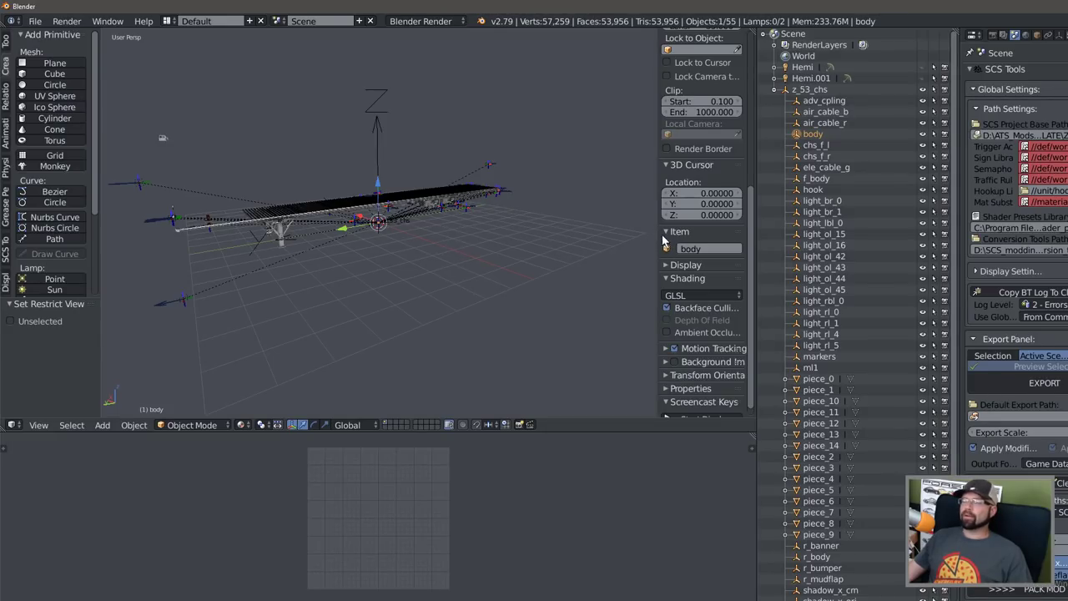
Select f_body in the Outliner and inspect the chassis from several angles.
left_click(816, 178)
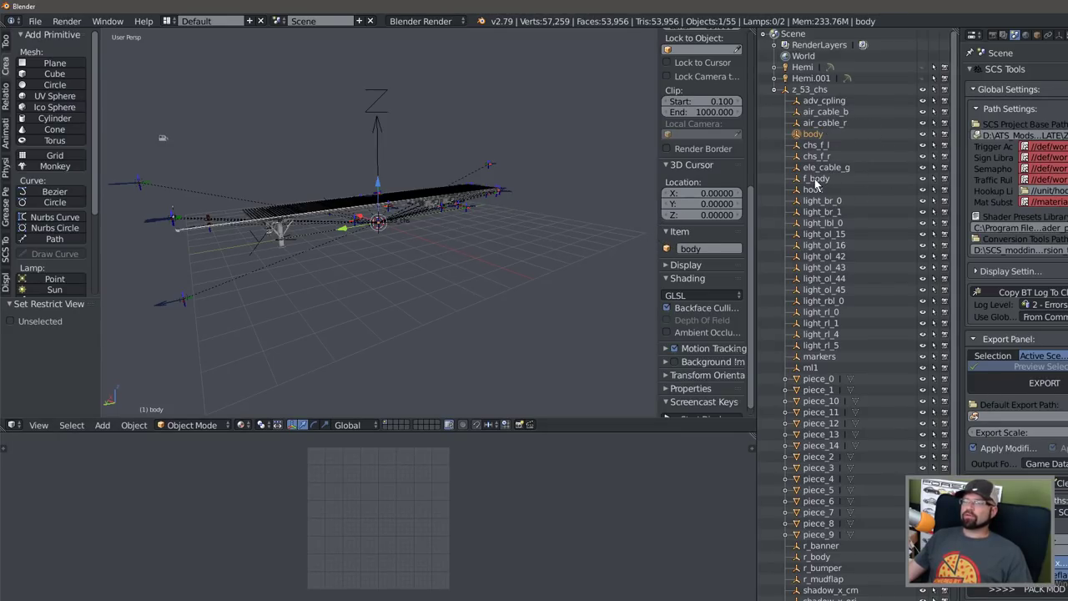
middle_click_drag(289, 284, 340, 282)
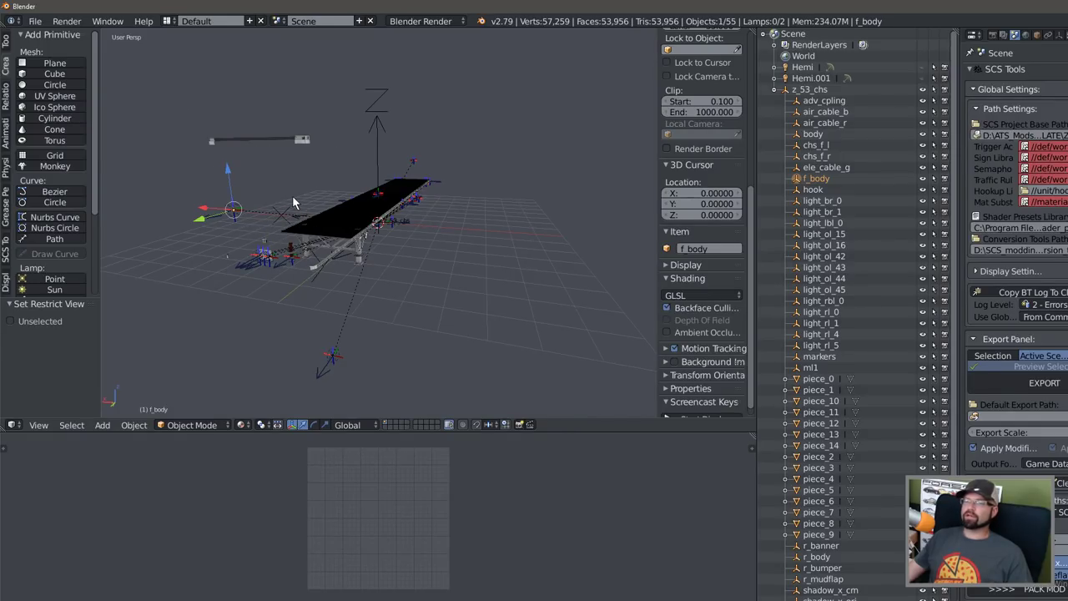
middle_click_drag(435, 218, 385, 233)
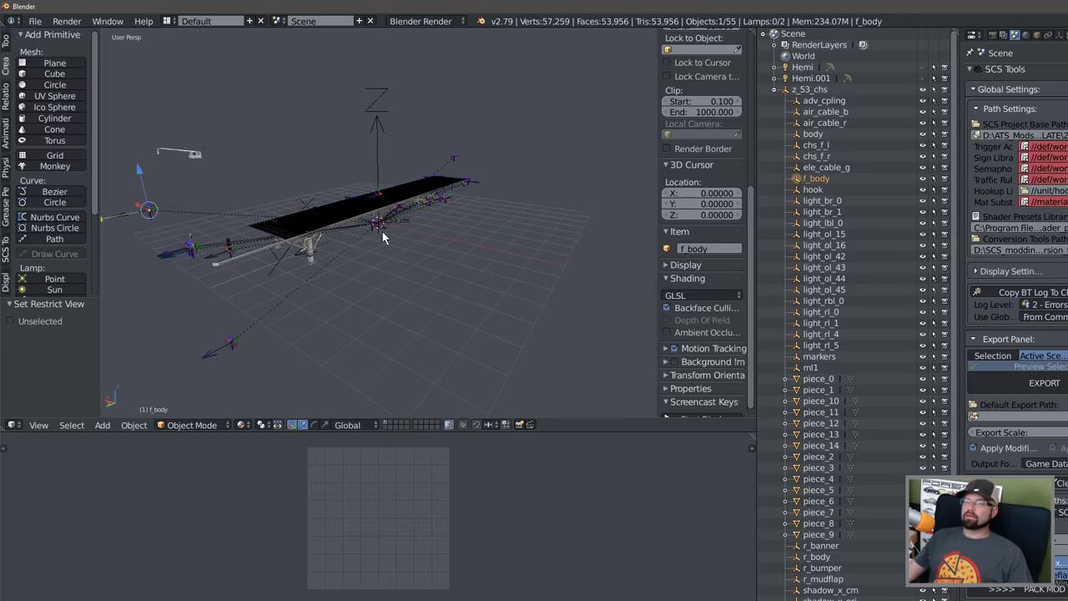
middle_click_drag(215, 239, 234, 239)
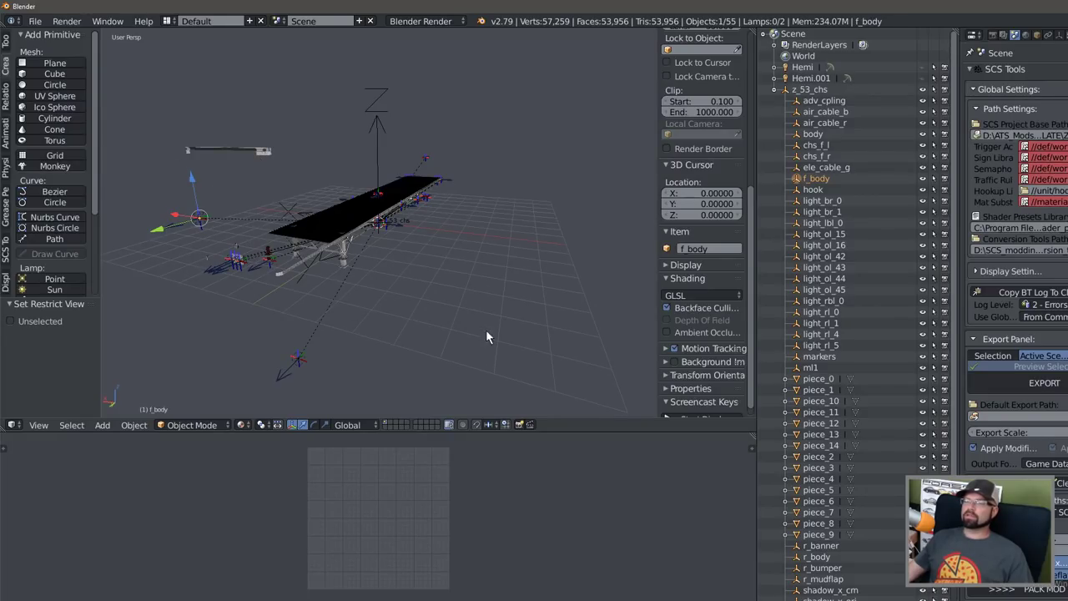
middle_click_drag(398, 247, 304, 276)
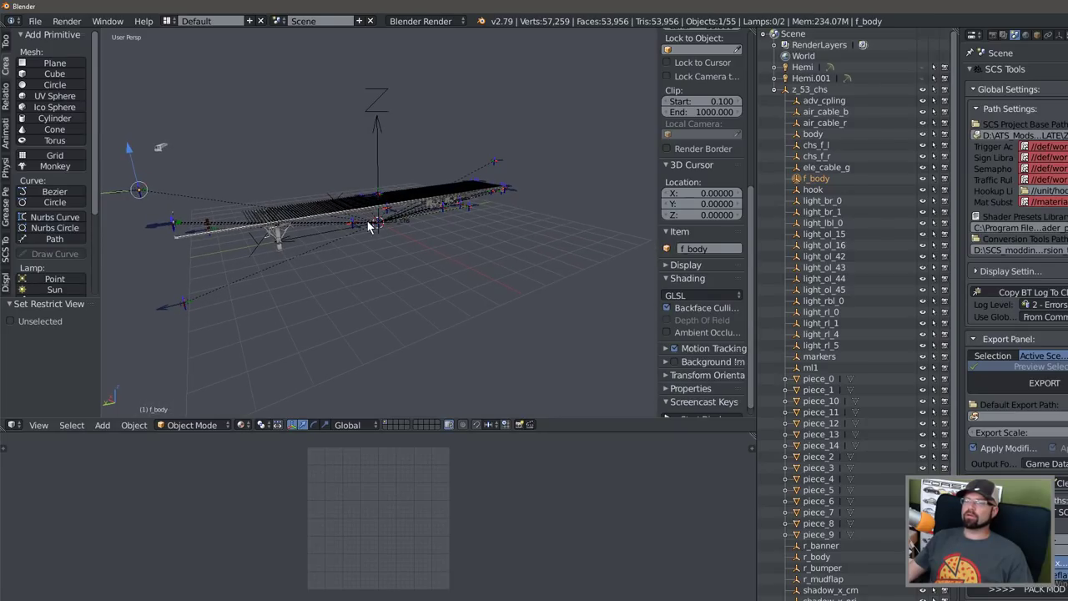
left_click(35, 21)
Import z_body.pim from upgrade/body/z_plate as an SCS .pim model onto the chassis.
mouse_move(60, 239)
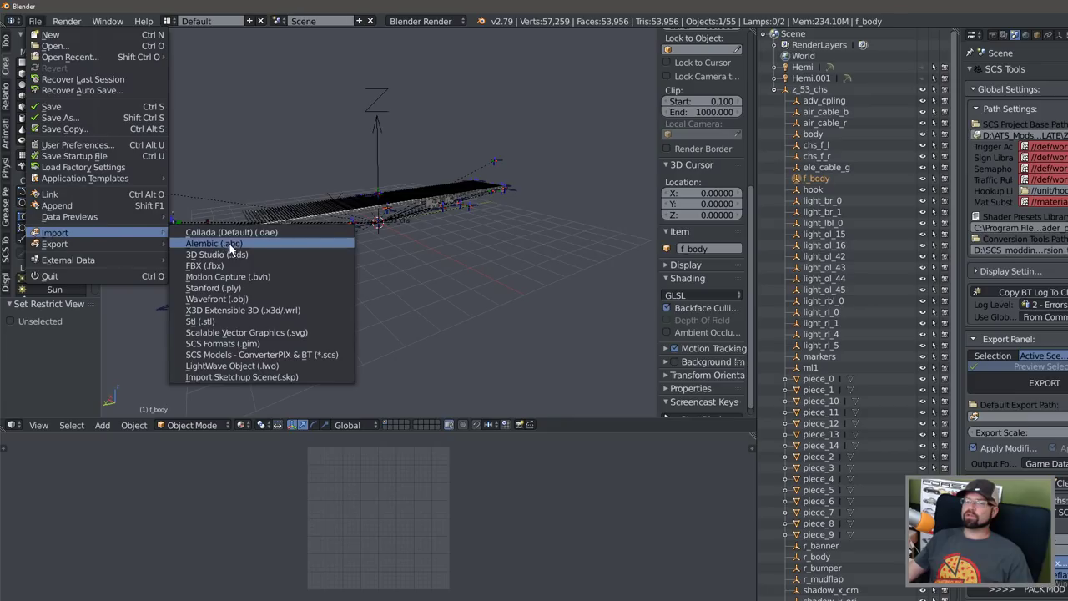
left_click(238, 341)
left_click(155, 76)
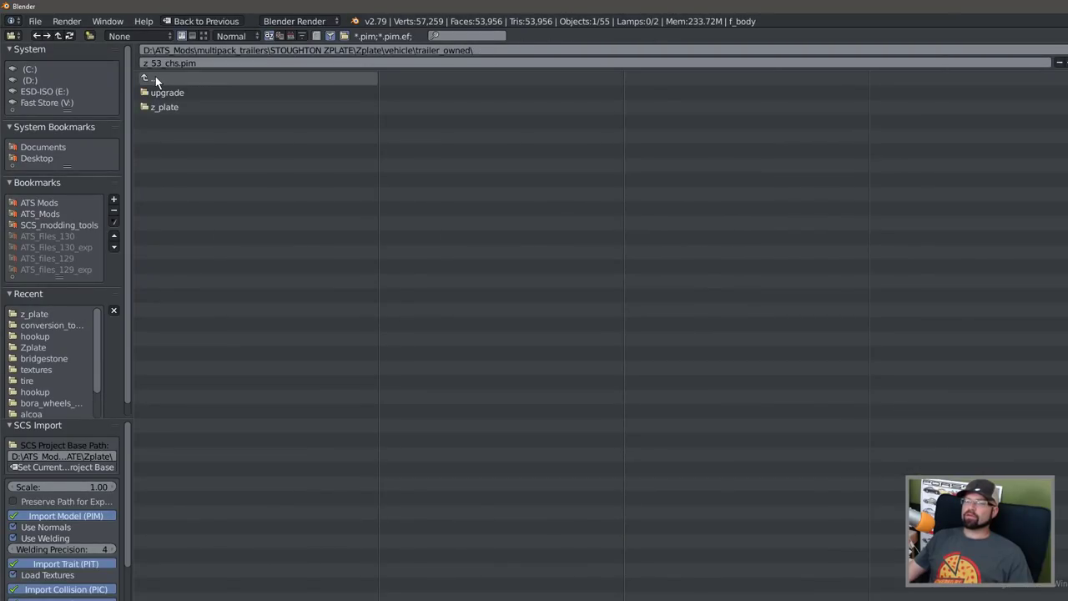
left_click(155, 92)
left_click(156, 94)
left_click(155, 92)
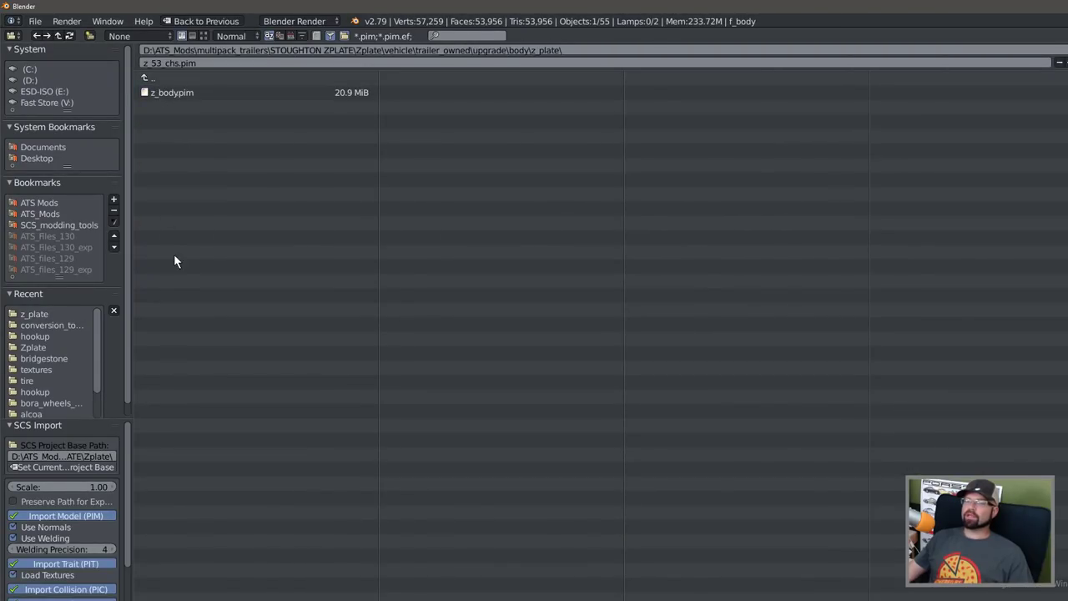
left_click(155, 76)
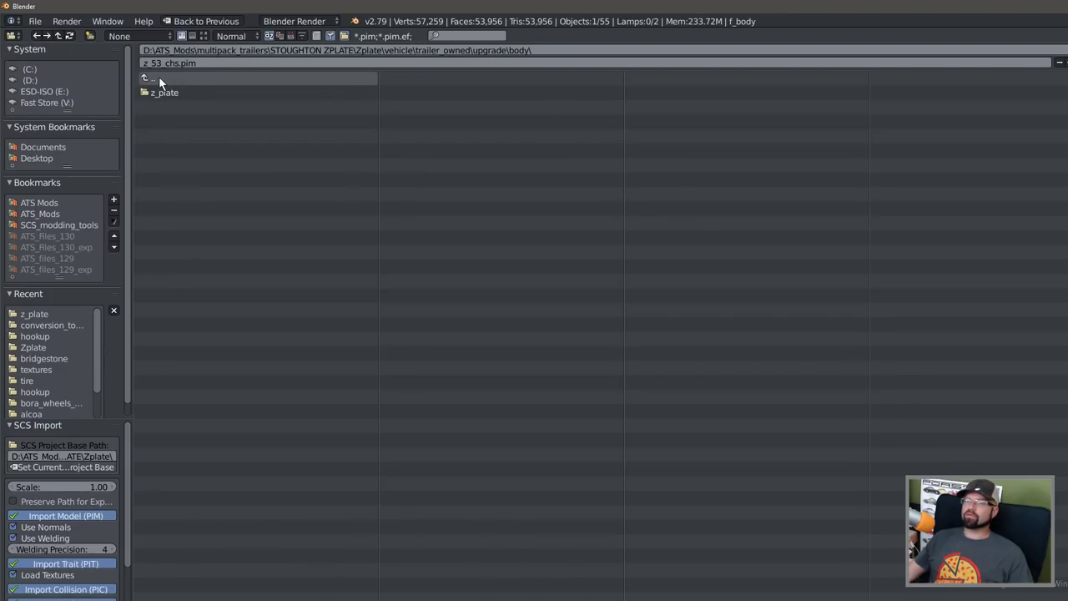
left_click(155, 76)
left_click(169, 94)
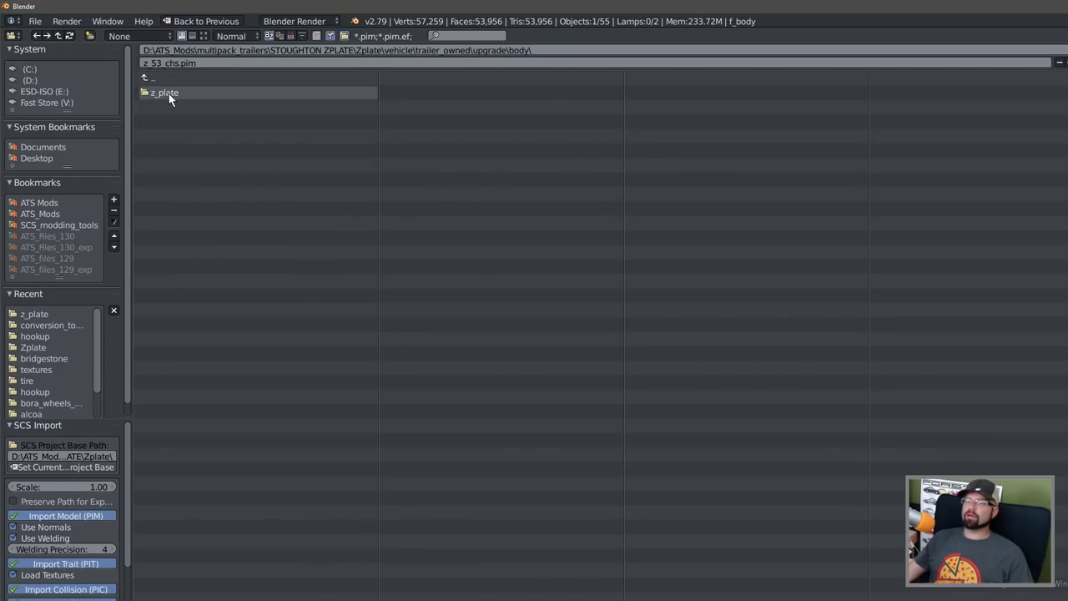
left_click(169, 94)
left_click(167, 94)
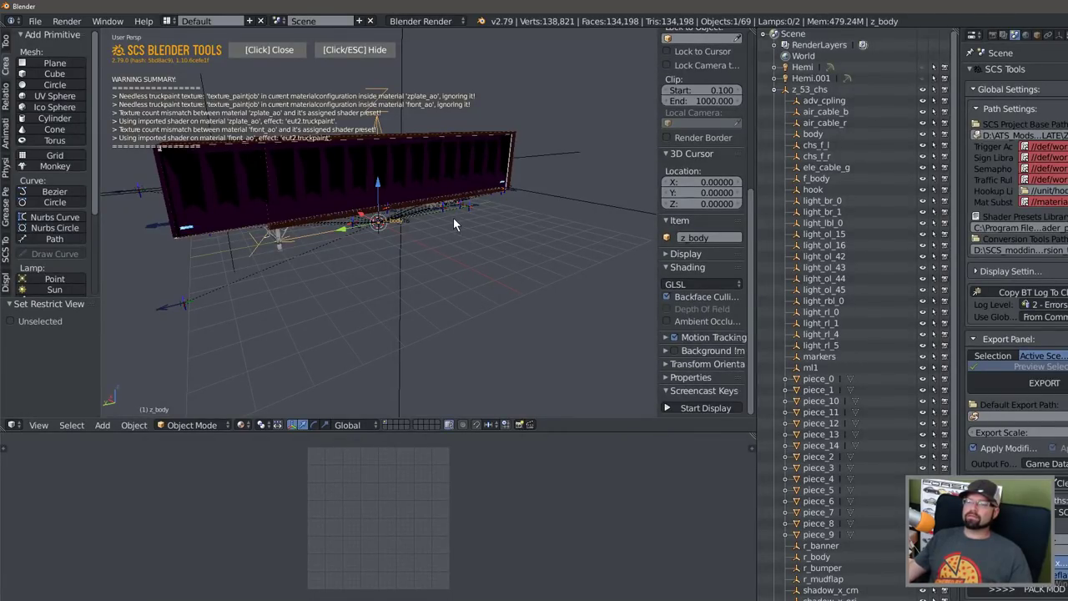
Dismiss the import warnings, select z_body's cargo object and inspect the container around it.
left_click(273, 50)
middle_click_drag(409, 201, 392, 218)
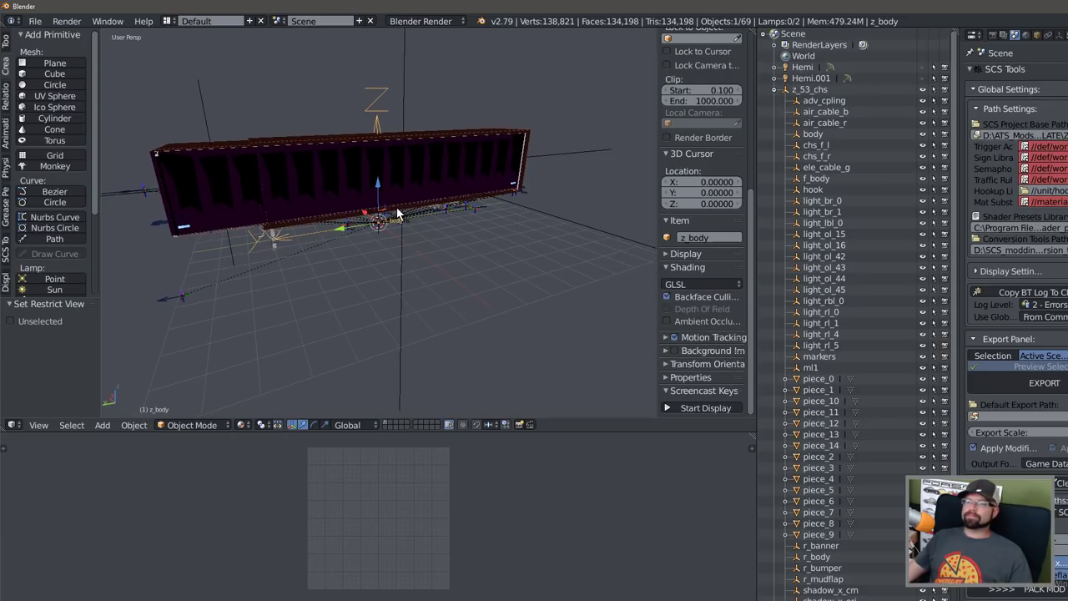
middle_click_drag(278, 193, 279, 193)
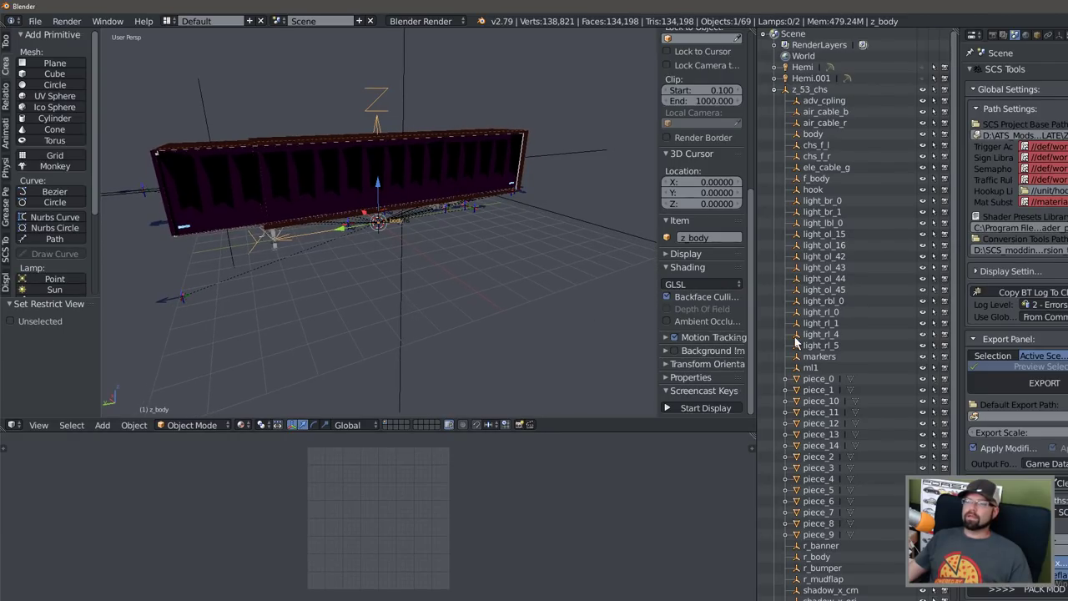
scroll(836, 497, "down", 4)
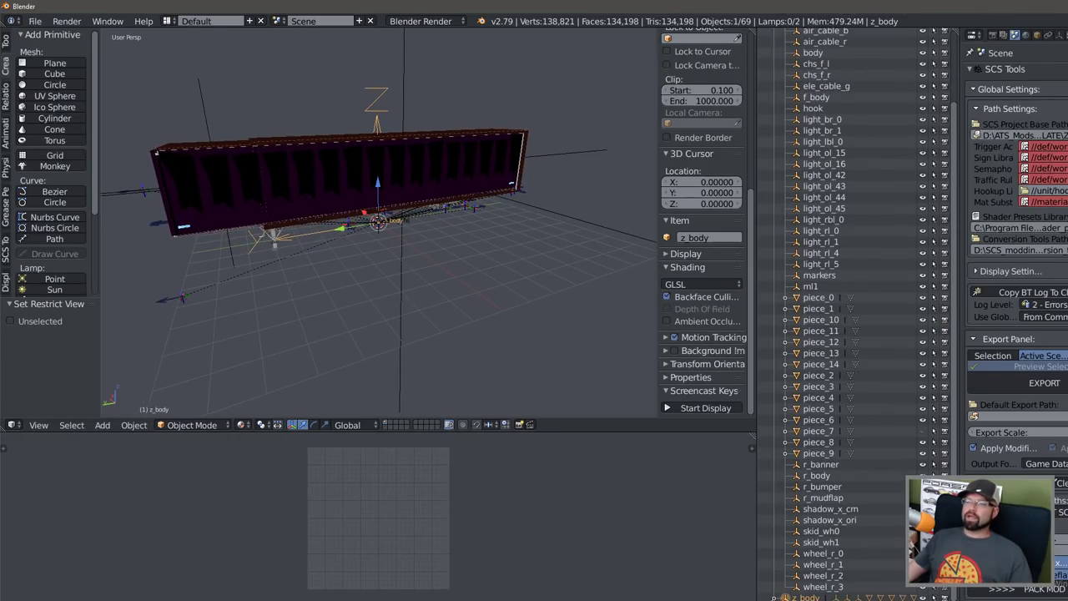
scroll(792, 500, "down", 7)
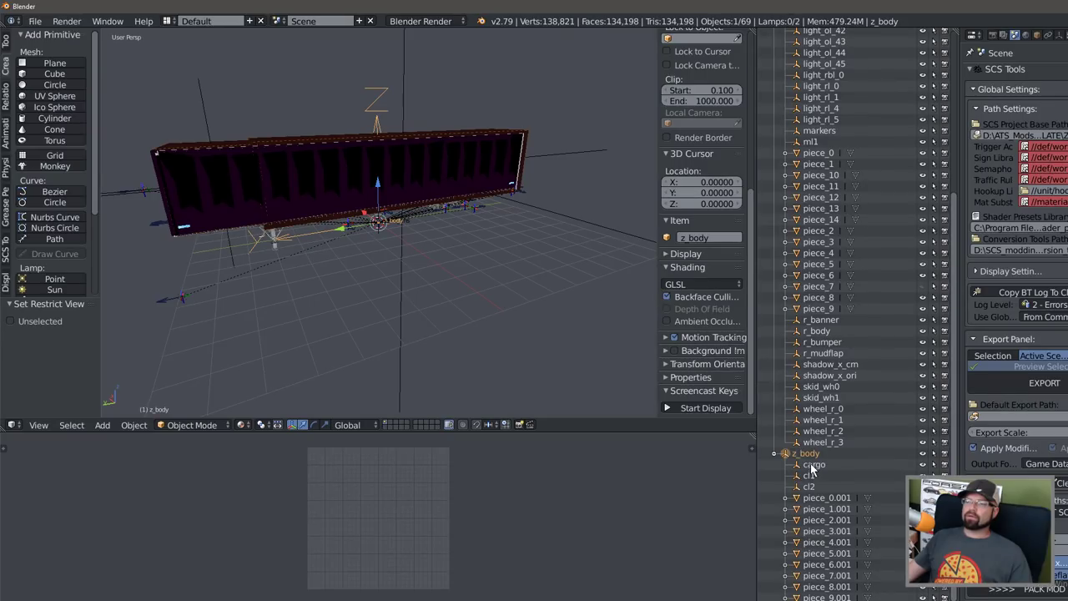
left_click(813, 465)
middle_click_drag(434, 276, 473, 253)
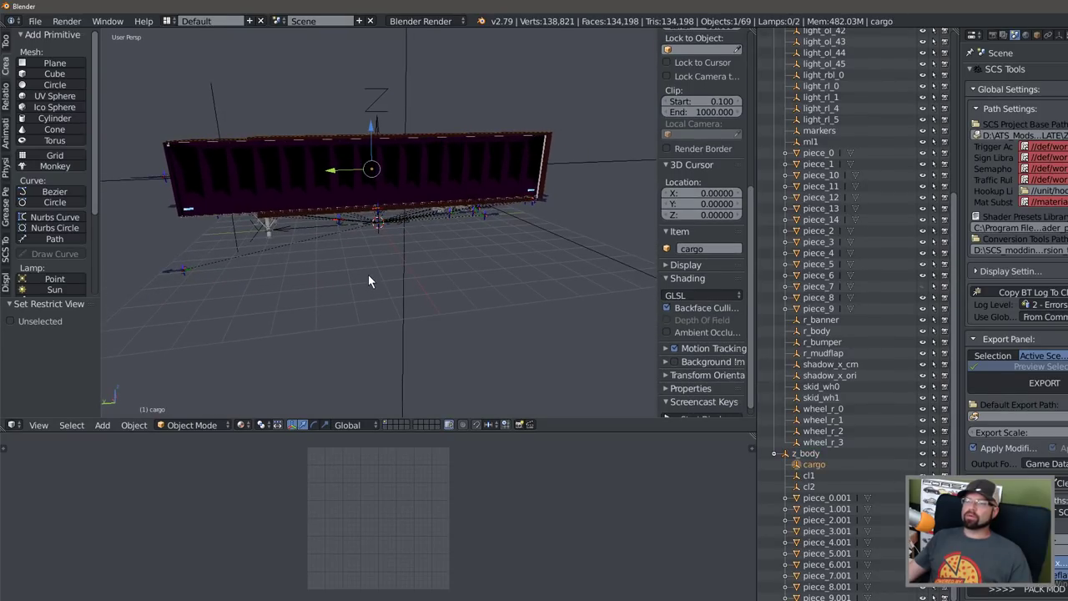
middle_click_drag(368, 275, 385, 268)
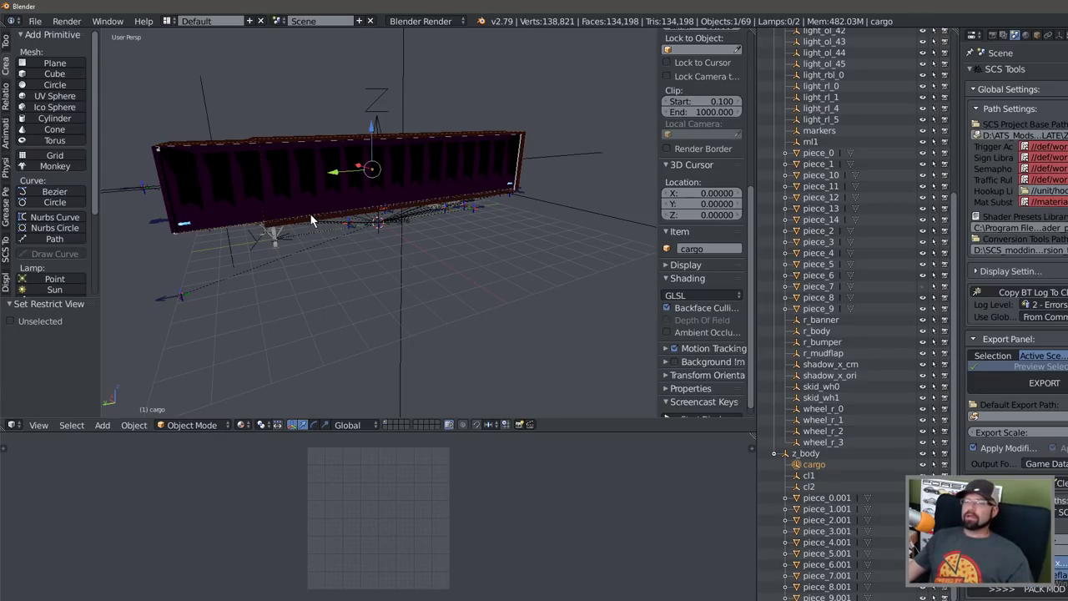
middle_click_drag(309, 214, 353, 222)
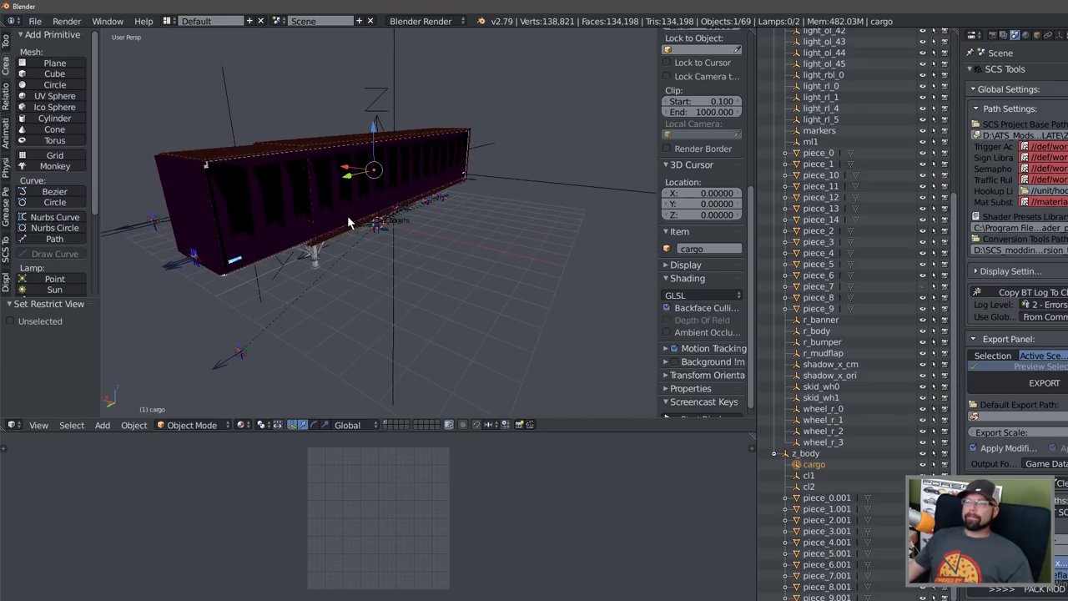
Open the SCS Tools shelf, select z_body, and pick the side piece piece_2.001.
mouse_move(484, 300)
middle_mouse_down()
mouse_move(448, 301)
mouse_move(466, 302)
middle_mouse_up()
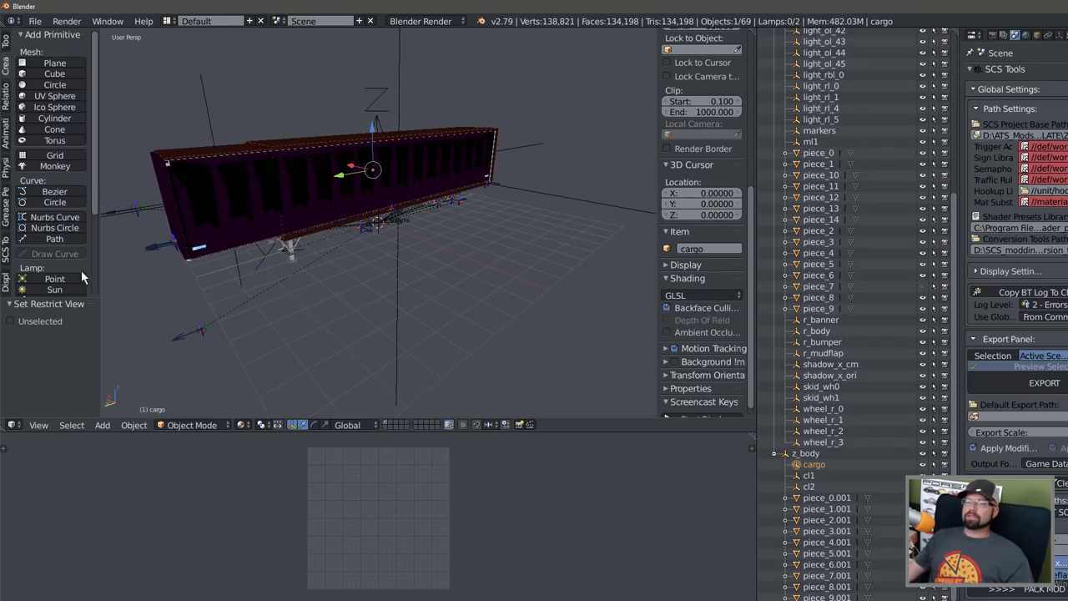
left_click(6, 251)
scroll(32, 232, "down", 3)
scroll(31, 232, "down", 1)
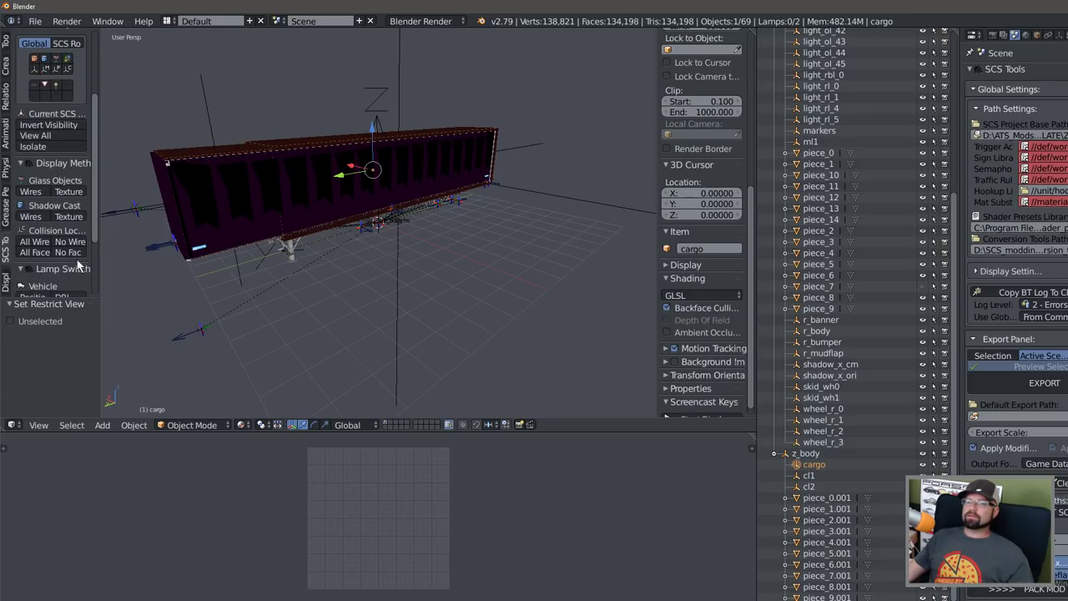
middle_click_drag(500, 258, 450, 247)
left_click(806, 452)
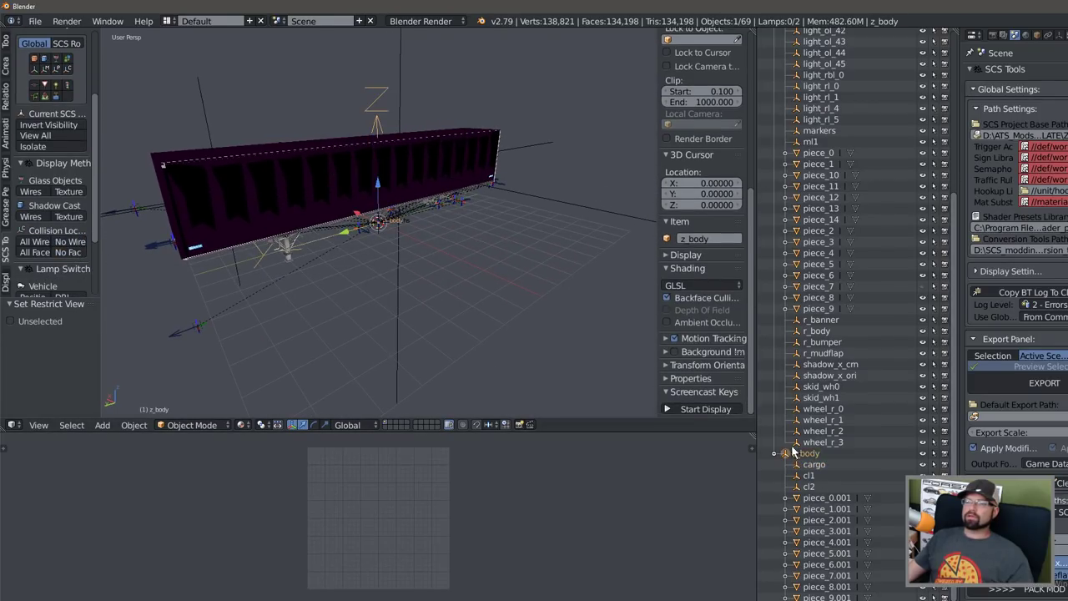
middle_click_drag(327, 219, 400, 190)
right_click(317, 194)
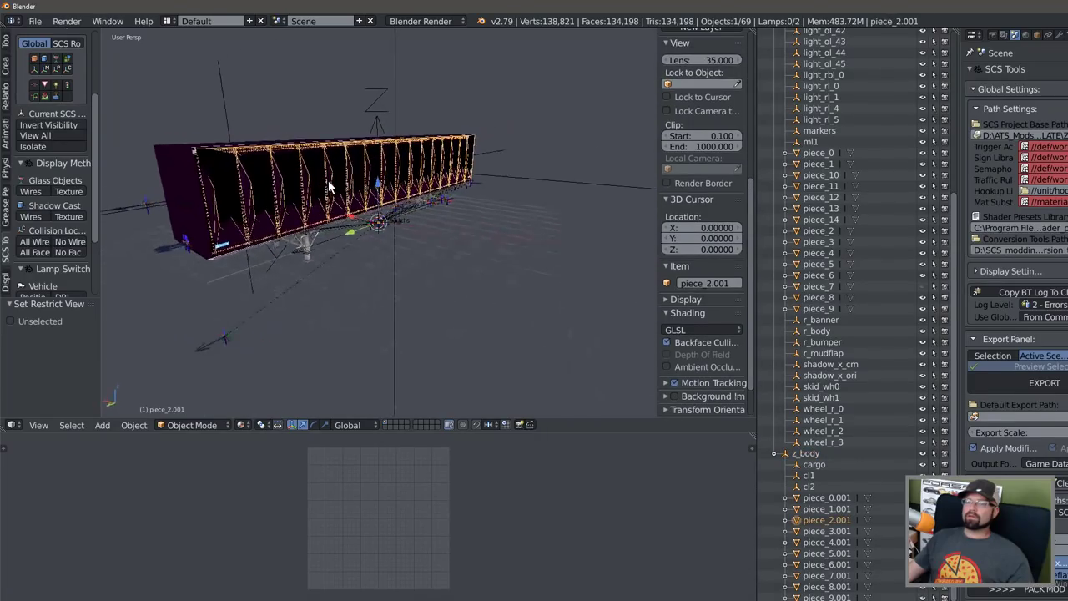
Review piece_2.001's SCS material settings, then select side panel piece_3.001.
left_click(1048, 35)
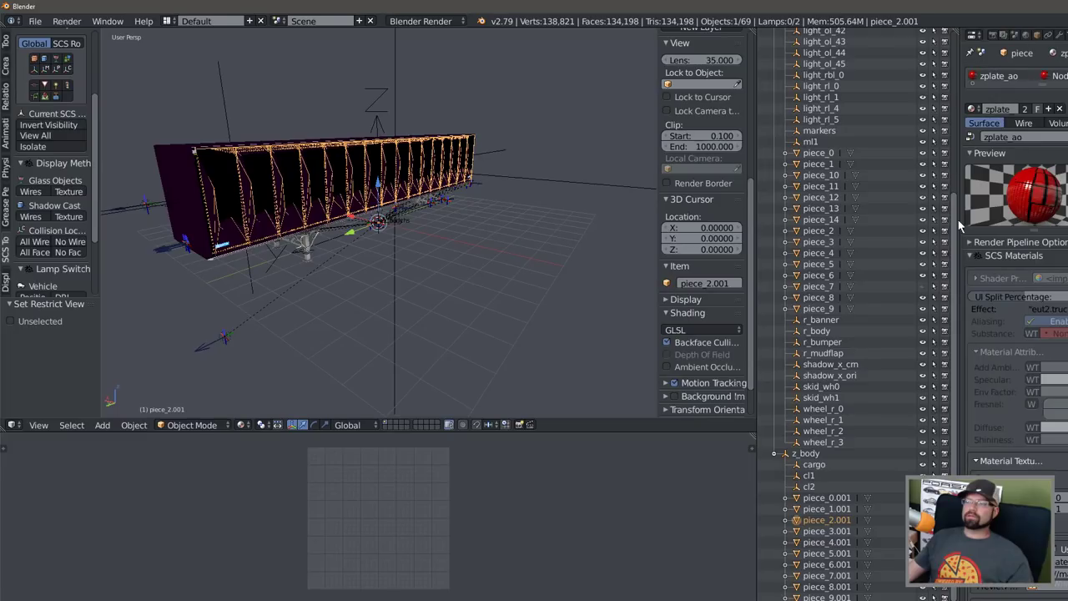
scroll(1037, 444, "down", 3)
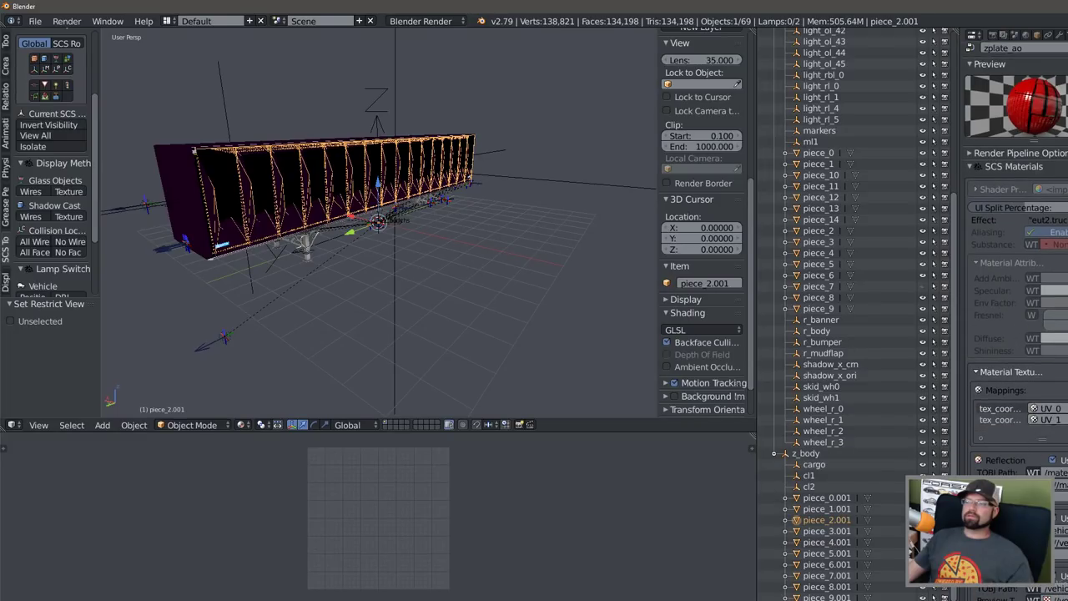
scroll(1026, 376, "down", 1)
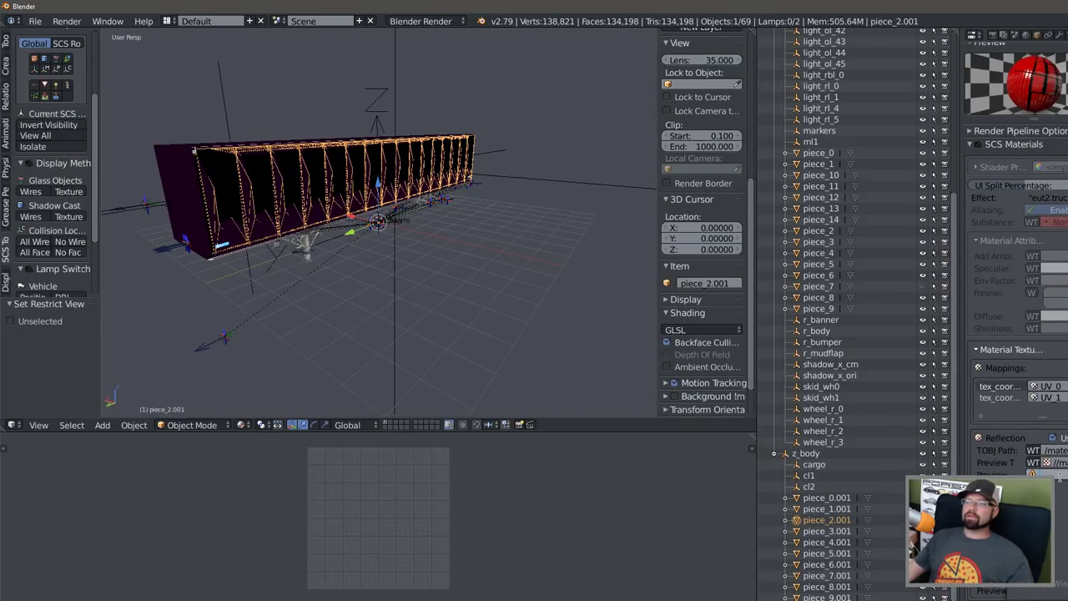
scroll(1060, 481, "down", 3)
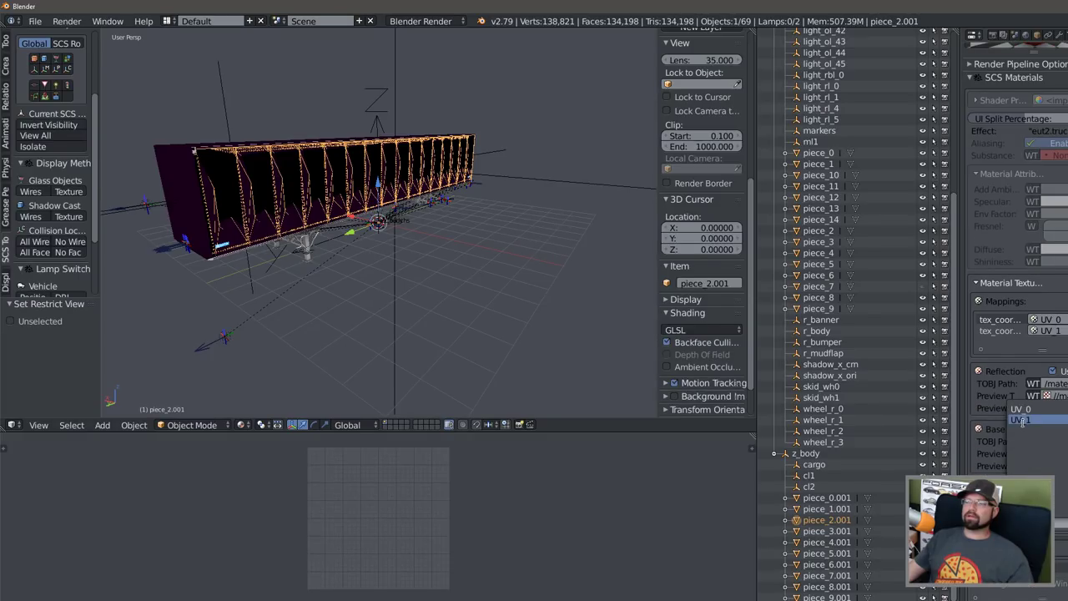
middle_click_drag(584, 246, 254, 215)
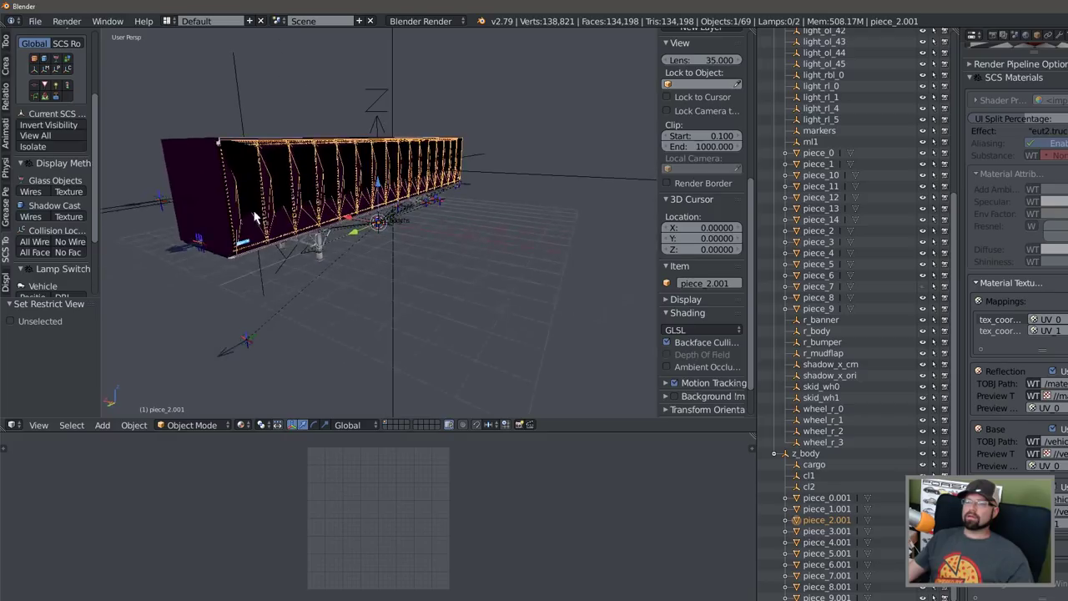
right_click(197, 171)
middle_click_drag(196, 171, 321, 175)
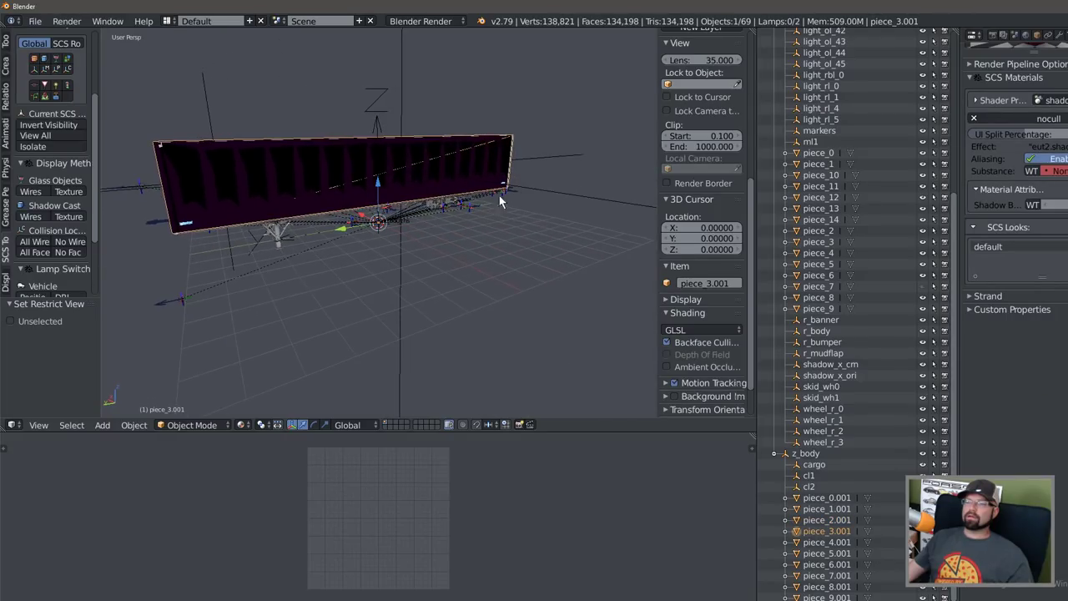
scroll(1048, 159, "up", 5)
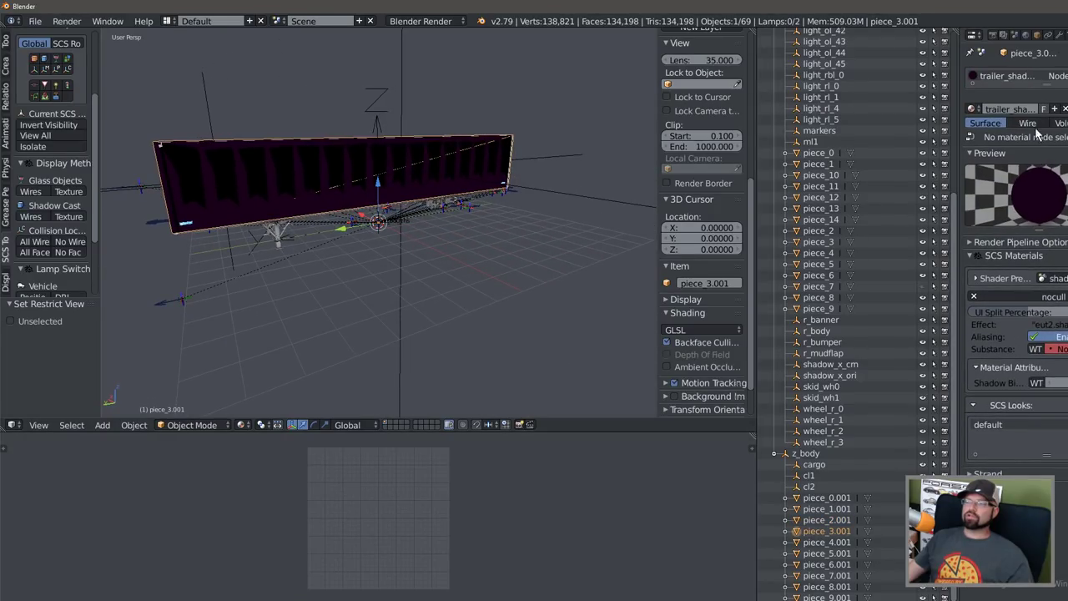
Compare piece_5.001 and piece_4.001, ending on piece_2.001's SCS material and textures.
middle_click_drag(607, 187, 309, 173)
right_click(284, 177)
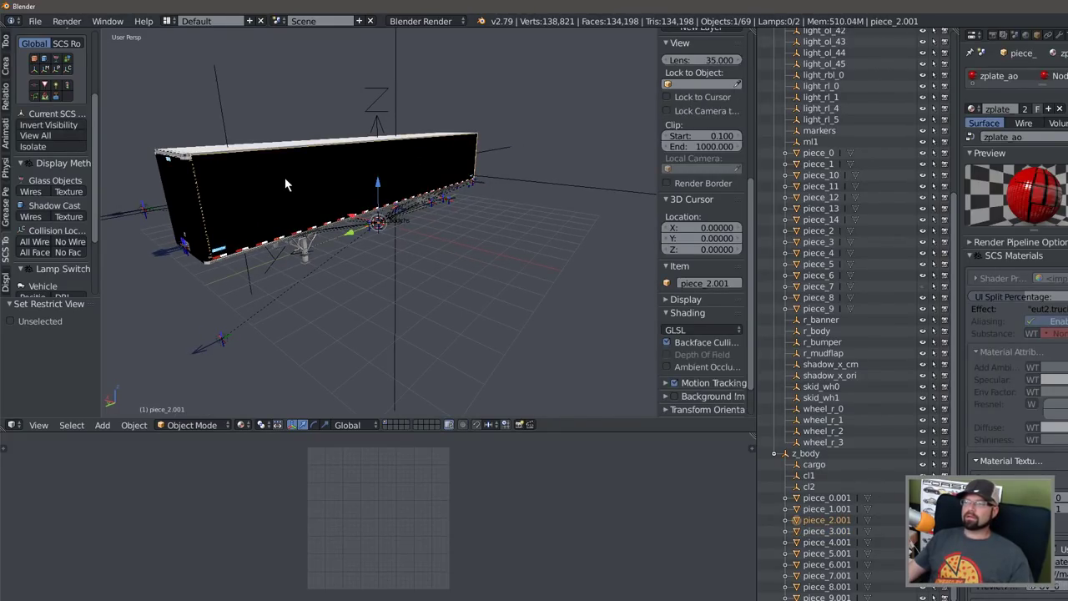
scroll(1036, 399, "down", 5)
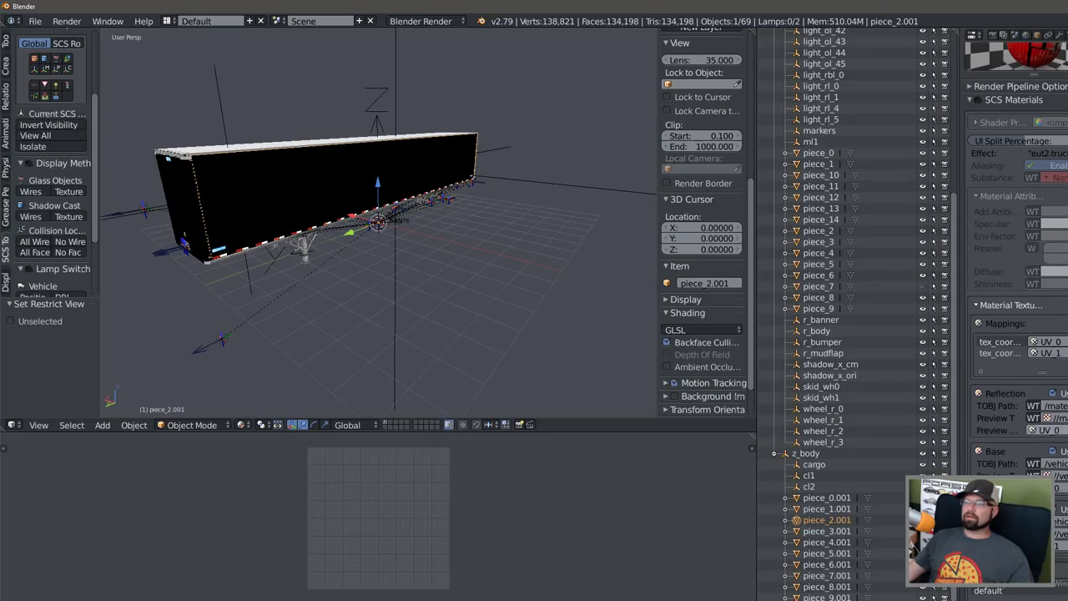
mouse_move(418, 225)
middle_mouse_down()
mouse_move(332, 190)
mouse_move(519, 192)
mouse_move(365, 201)
mouse_move(464, 202)
mouse_move(399, 193)
mouse_move(421, 213)
middle_mouse_up()
right_click(520, 193)
right_click(451, 156)
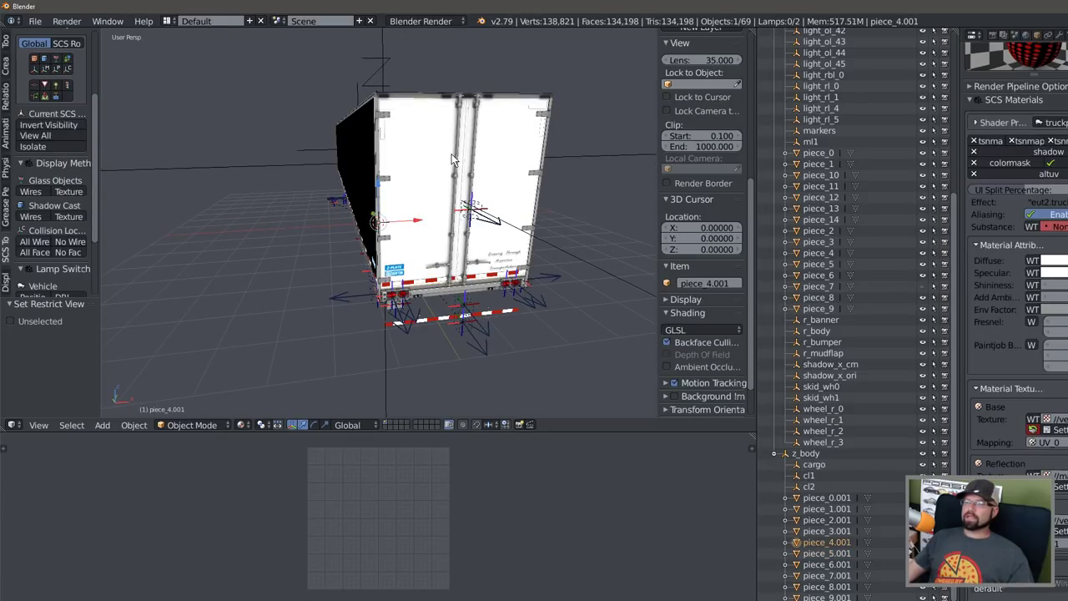
middle_click_drag(246, 162, 405, 200)
right_click(522, 134)
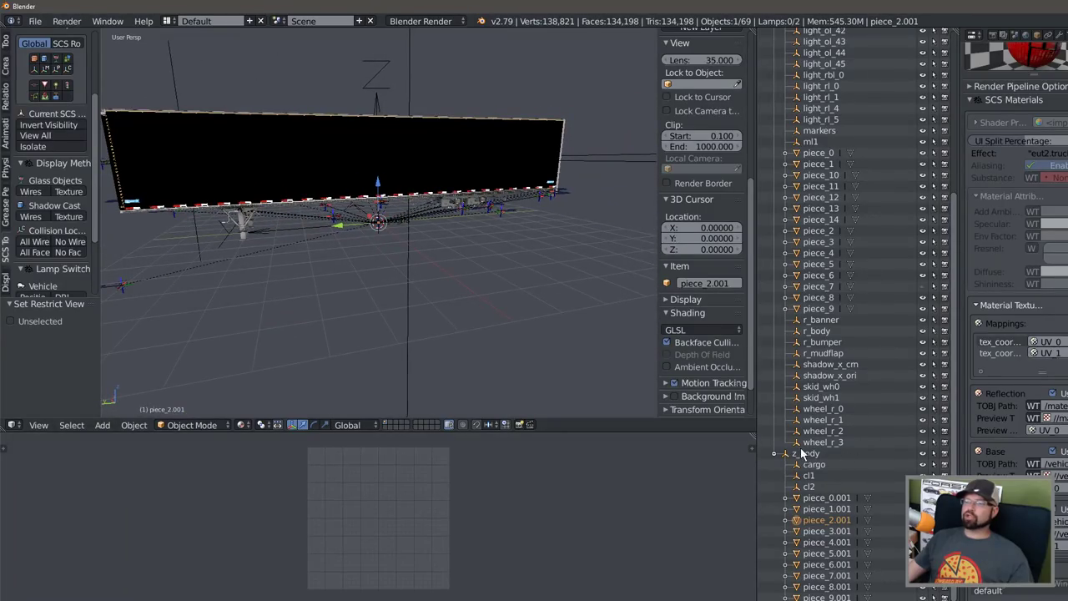
scroll(801, 454, "up", 5)
scroll(879, 452, "up", 3)
scroll(880, 452, "down", 4)
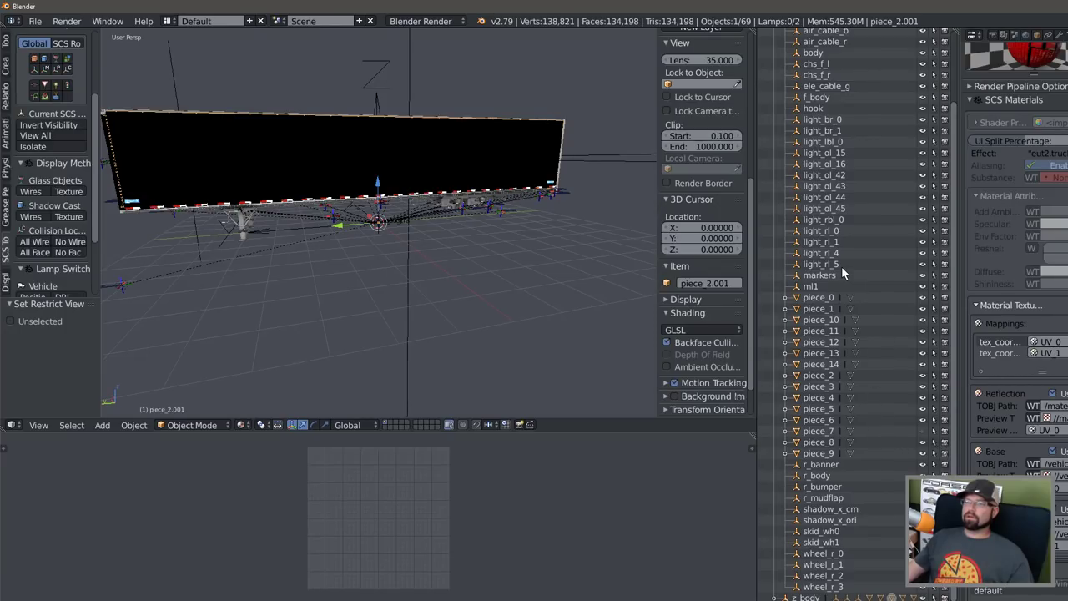
Select the markers object and frame the view on it.
left_click(822, 278)
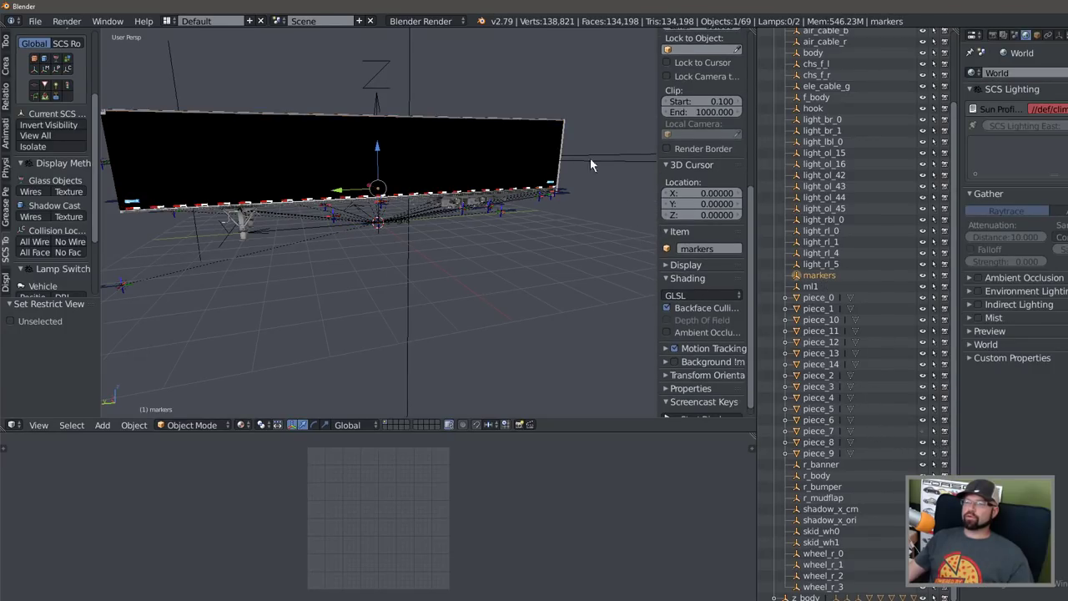
middle_click_drag(224, 157, 280, 175)
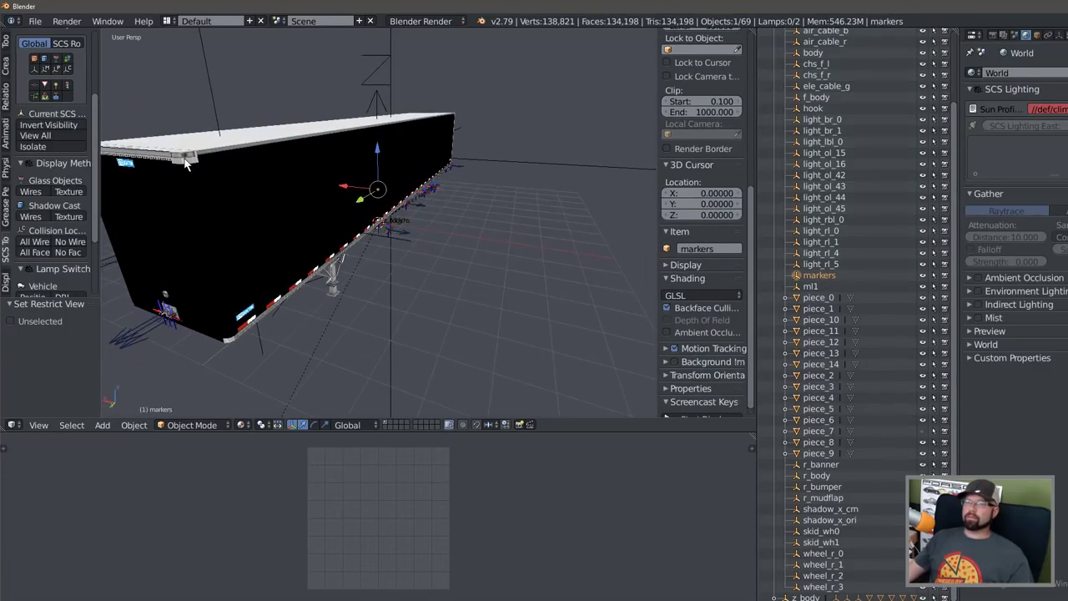
middle_click_drag(186, 164, 211, 166)
middle_click_drag(262, 205, 358, 227)
key("KP_Decimal")
Inspect the Z-PLATE rear doors straight-on and from above, then select r_banner.
middle_click_drag(376, 178, 440, 221)
middle_click_drag(559, 256, 482, 126)
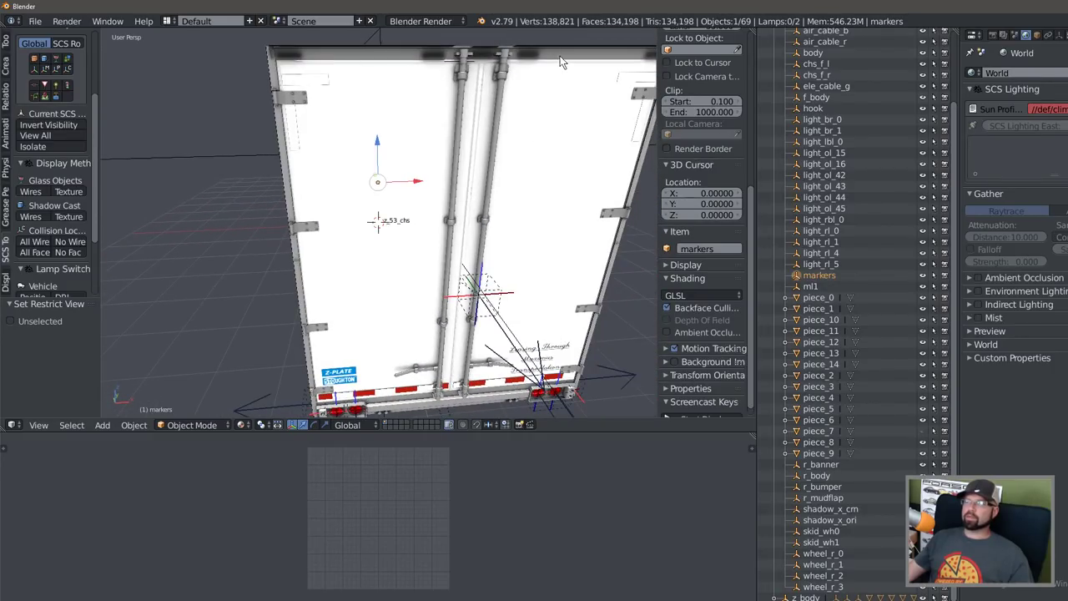
middle_click_drag(324, 60, 510, 253)
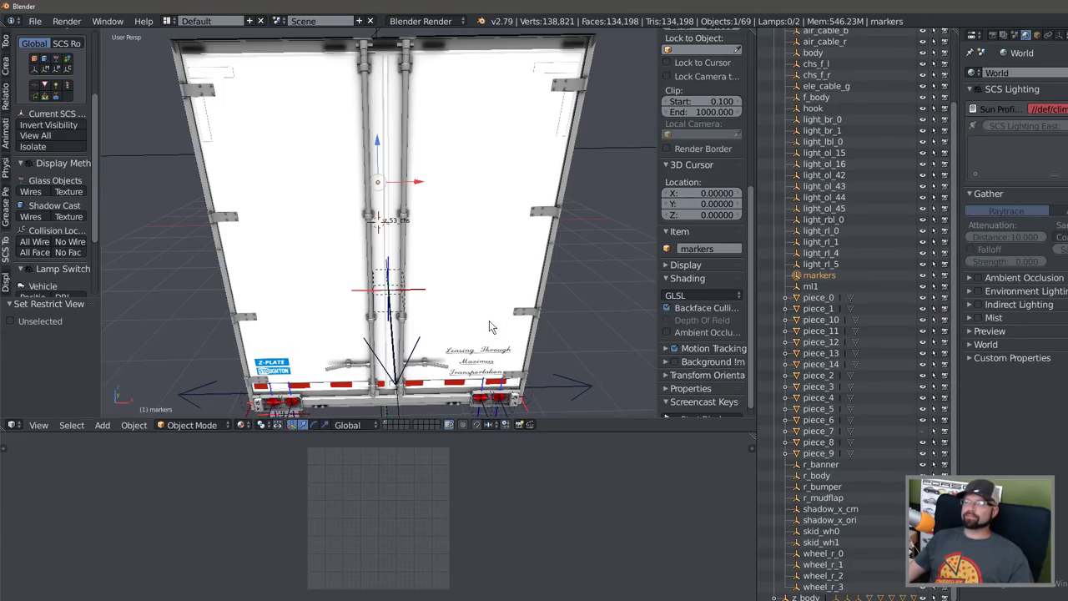
middle_click_drag(489, 321, 478, 298)
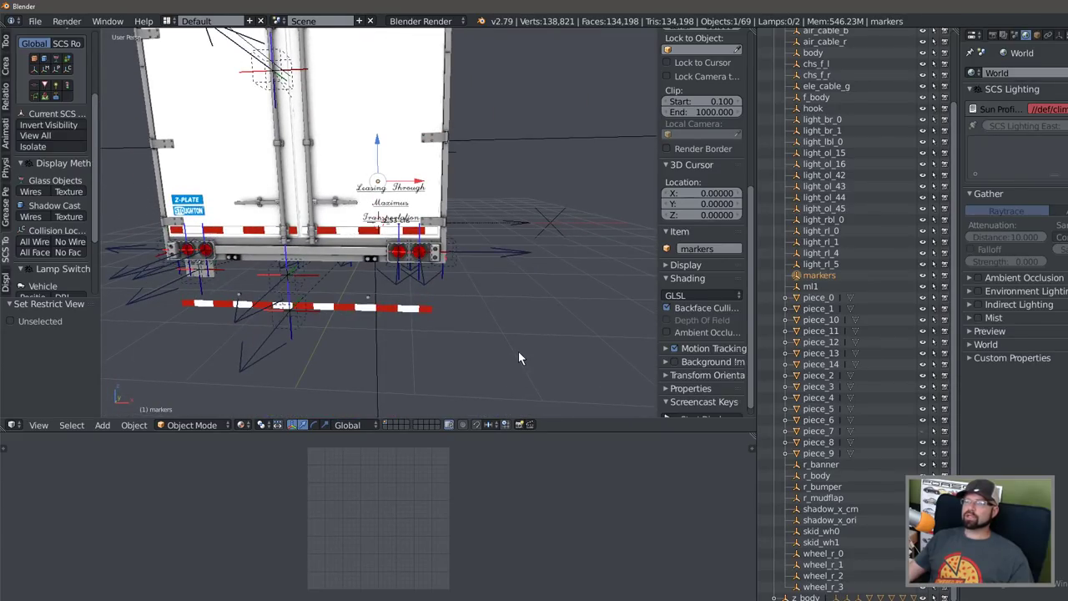
left_click(812, 461)
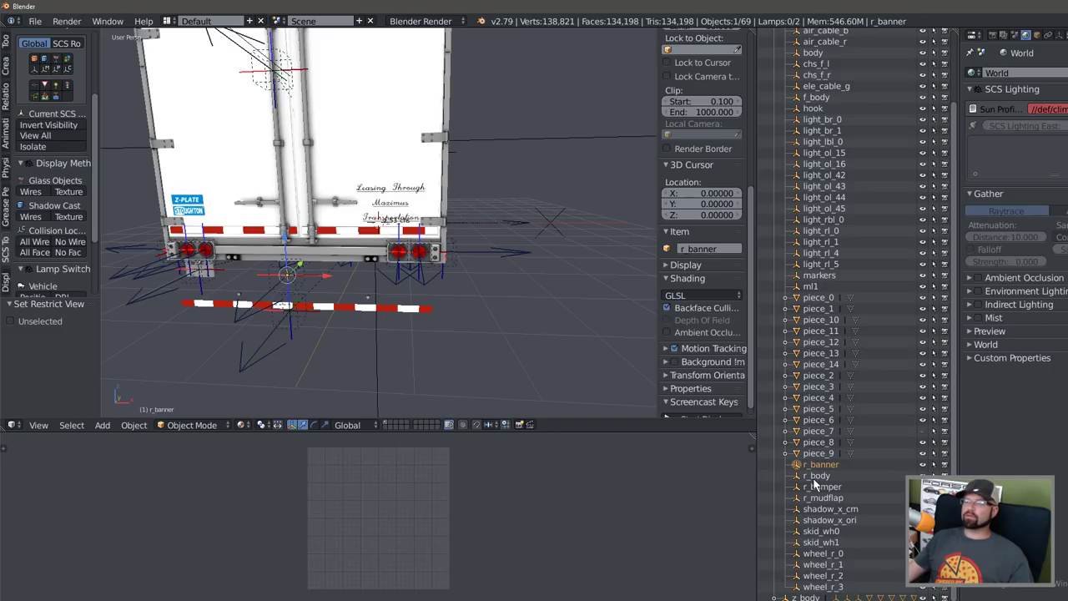
Select r_body and r_bumper and look over the trailer's side and rear.
left_click(815, 477)
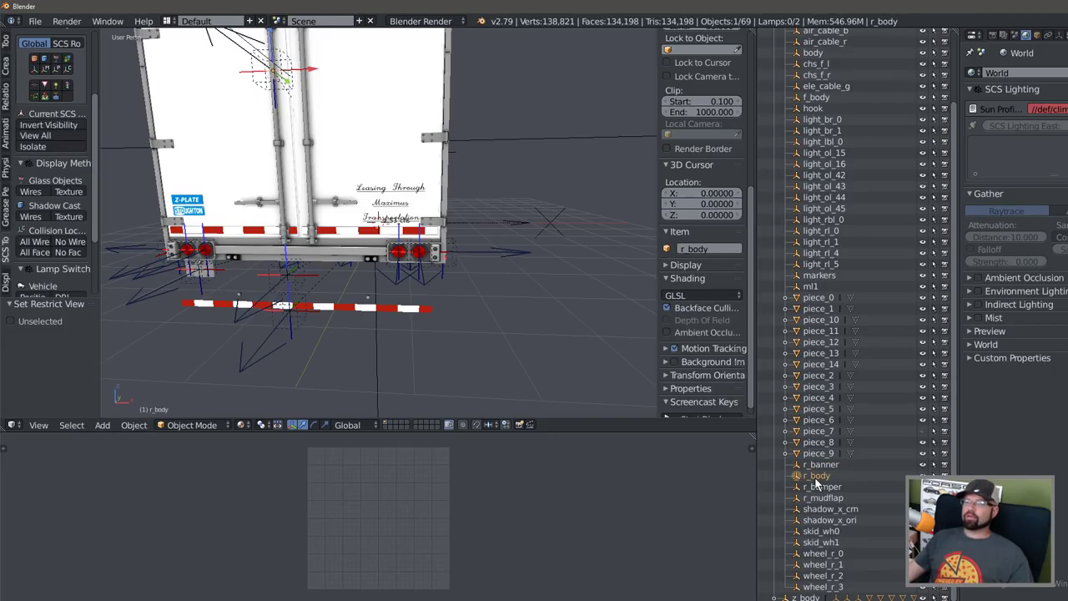
scroll(376, 282, "down", 3)
middle_click_drag(376, 282, 292, 304)
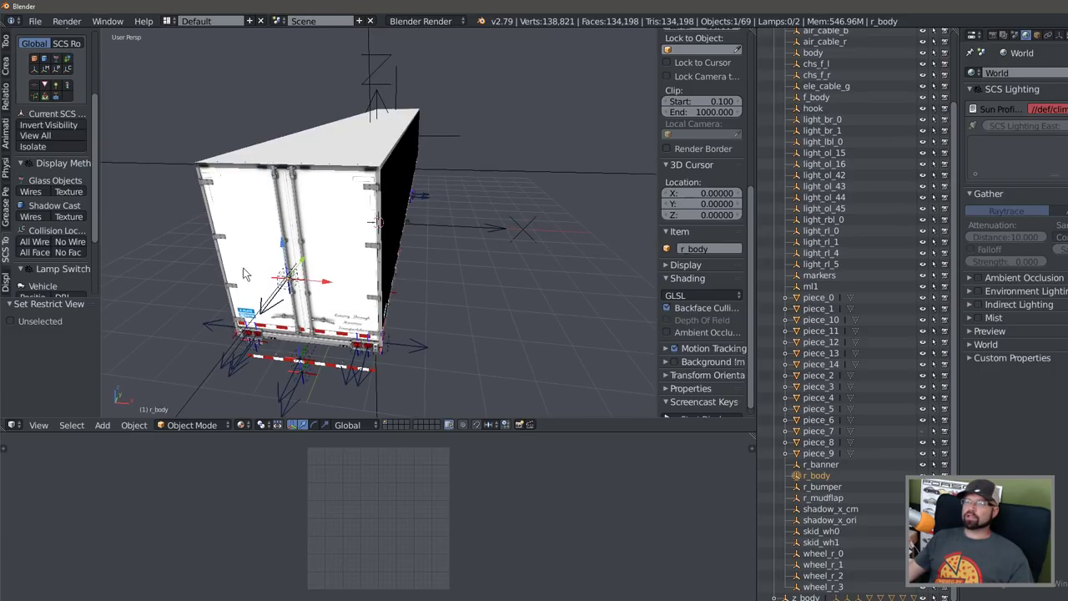
middle_click_drag(553, 403, 524, 367)
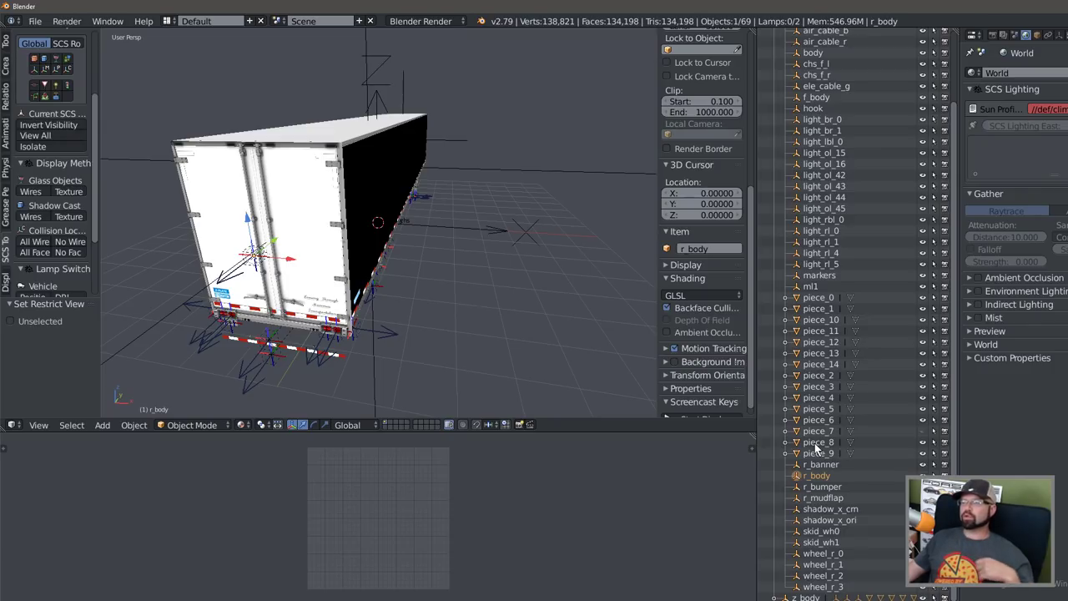
left_click(815, 488)
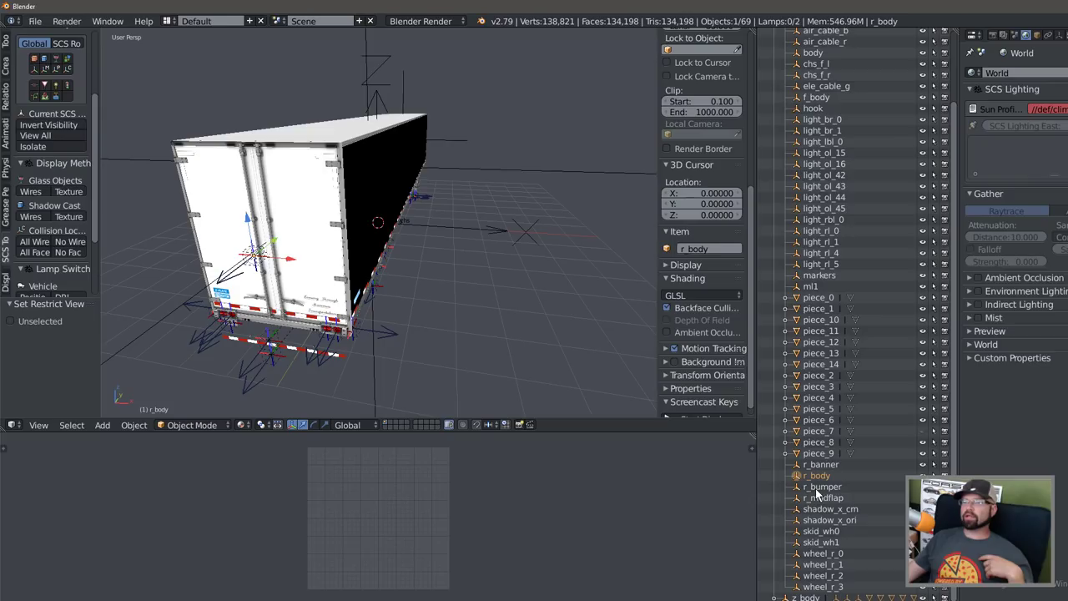
middle_click_drag(470, 315, 471, 303)
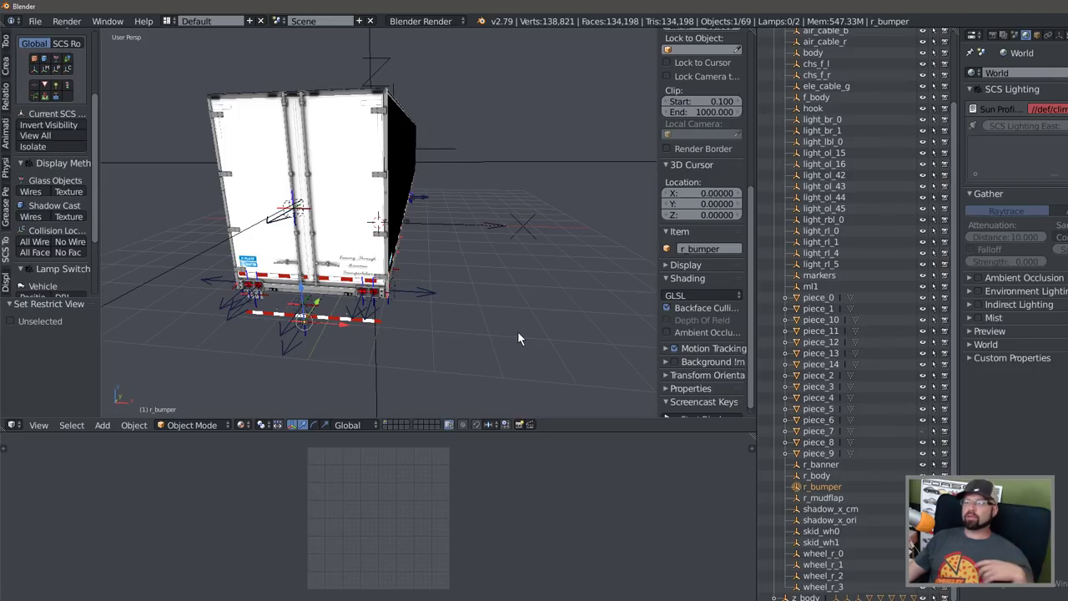
Frame the r_mudflap locator and view it from beneath the trailer.
left_click(814, 498)
key("KP_Decimal")
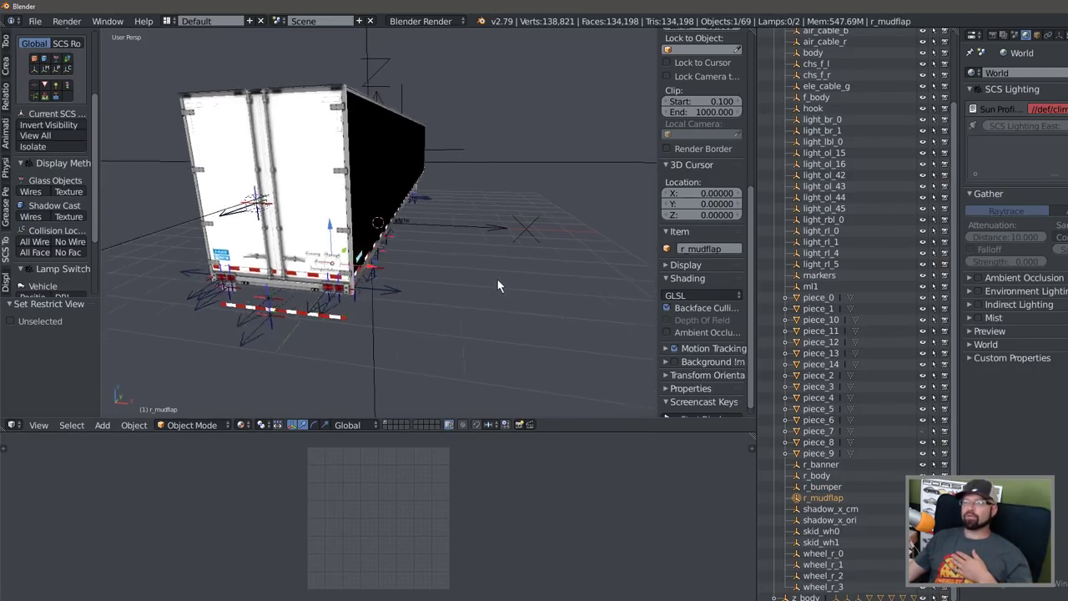
middle_click_drag(491, 265, 498, 261)
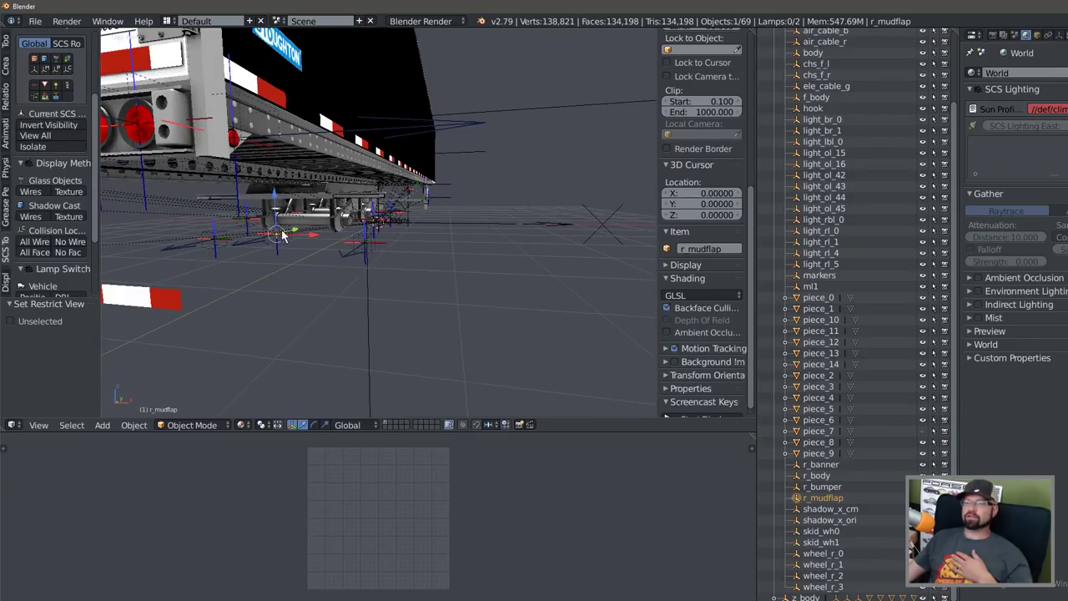
middle_click_drag(263, 251, 459, 264)
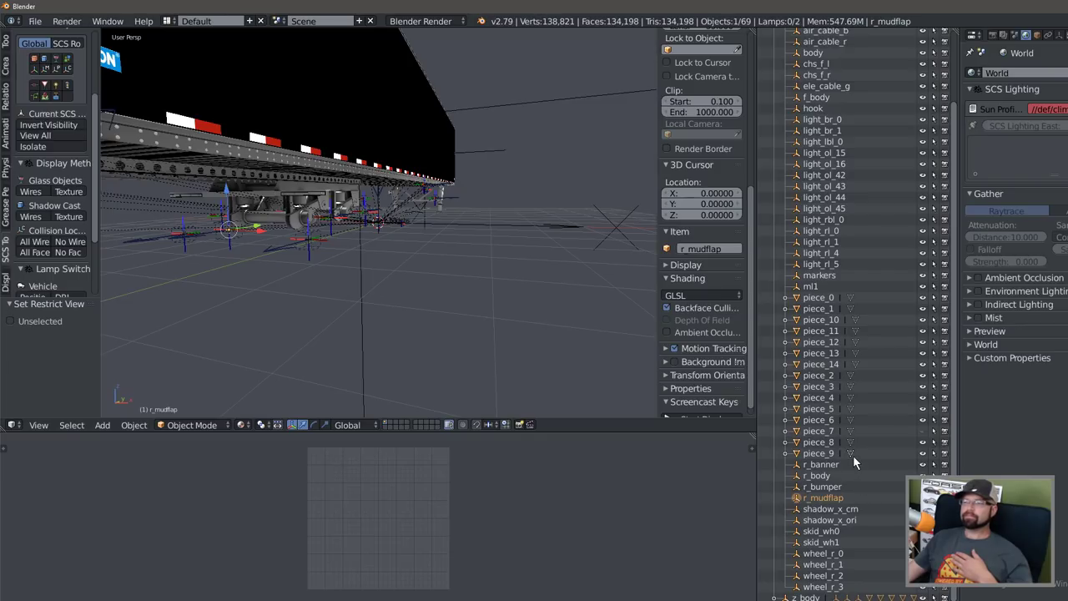
scroll(859, 496, "up", 4)
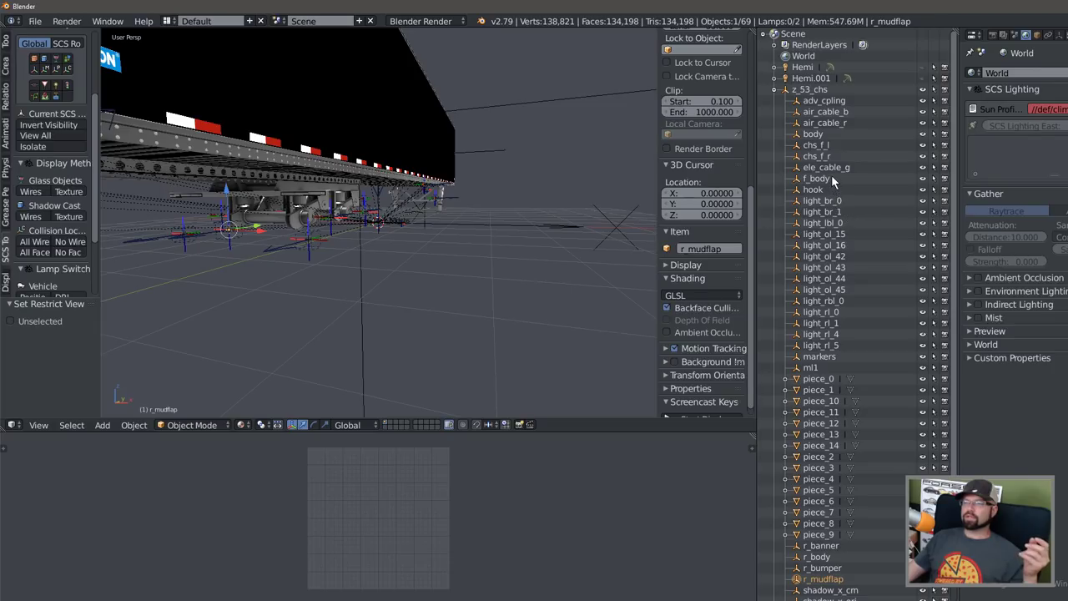
Select the chs_f_l and chs_f_r locators and orbit around the trailer's front end.
middle_click_drag(567, 190, 403, 227)
left_click(816, 156)
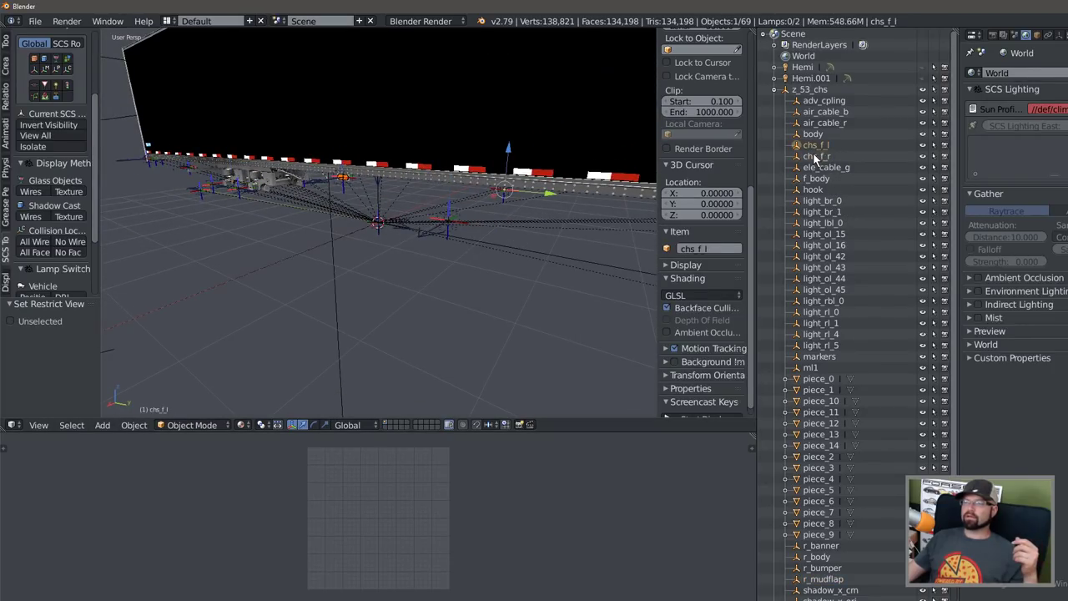
left_click(813, 155)
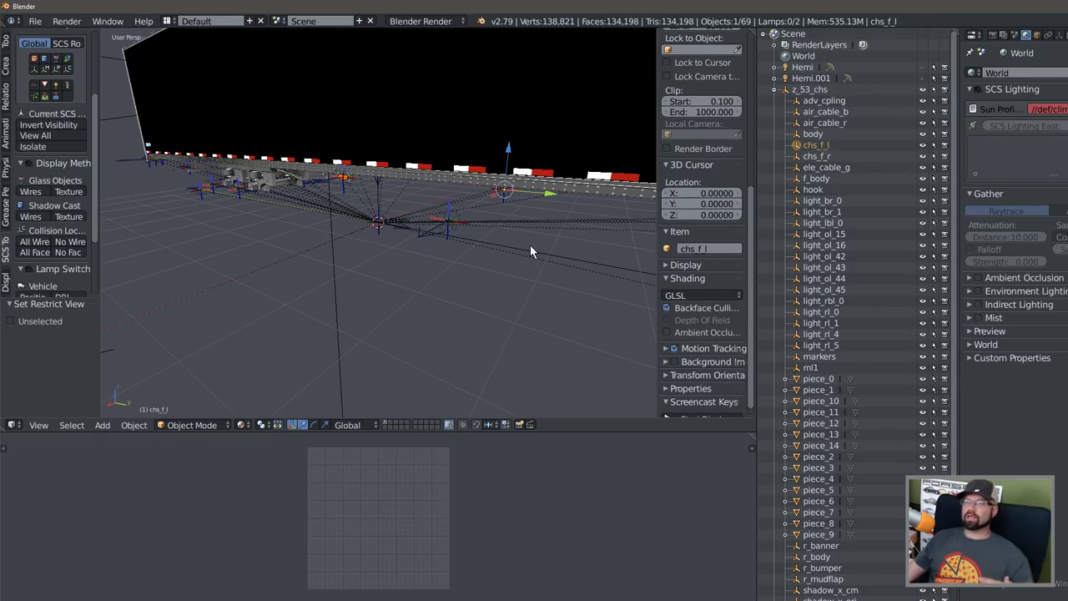
middle_click_drag(473, 234, 553, 234)
middle_click_drag(360, 206, 448, 269)
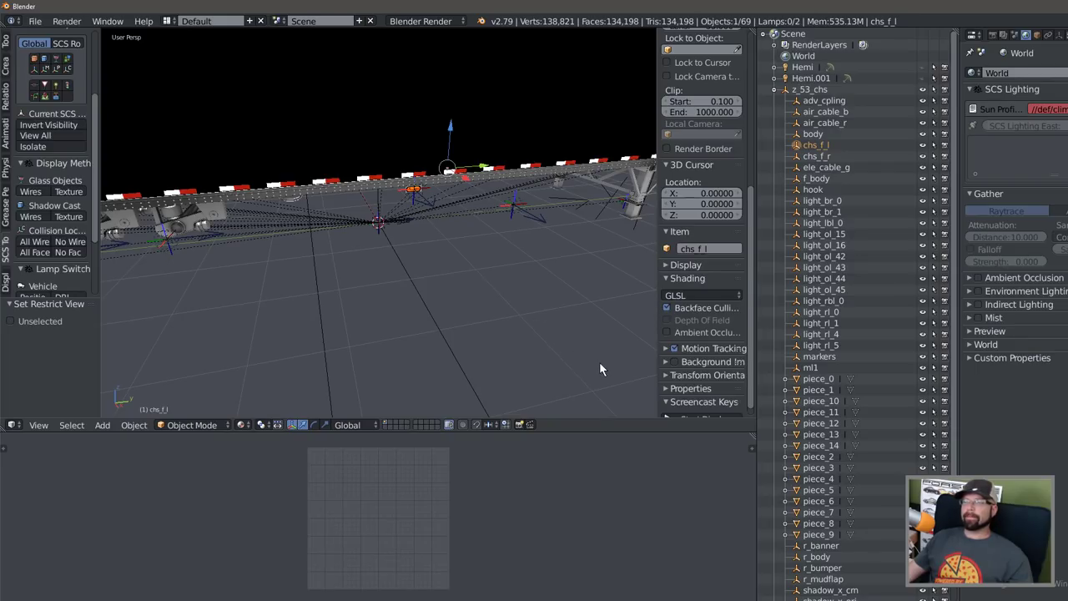
middle_click_drag(487, 379, 320, 236)
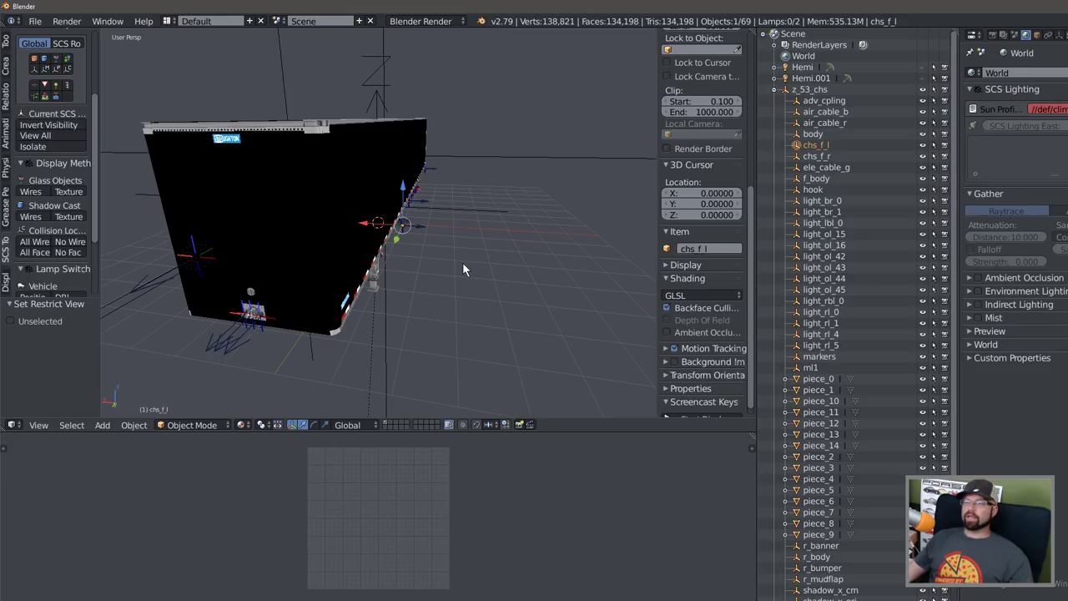
middle_click_drag(459, 234, 422, 253)
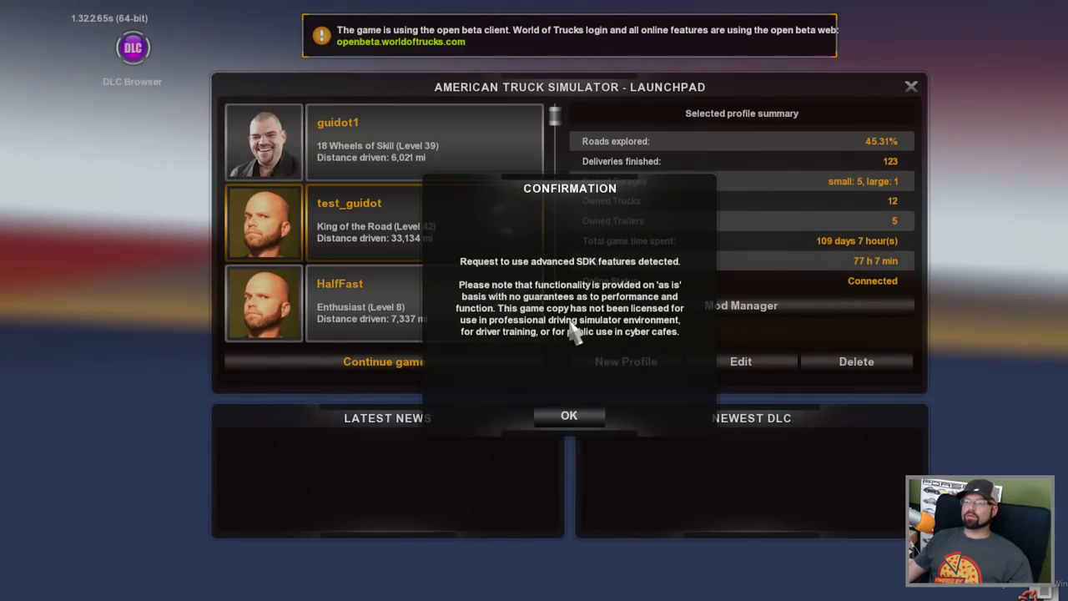
Dismiss the SDK notice, continue the saved game, and enter the Trailer Dealer.
left_click(570, 417)
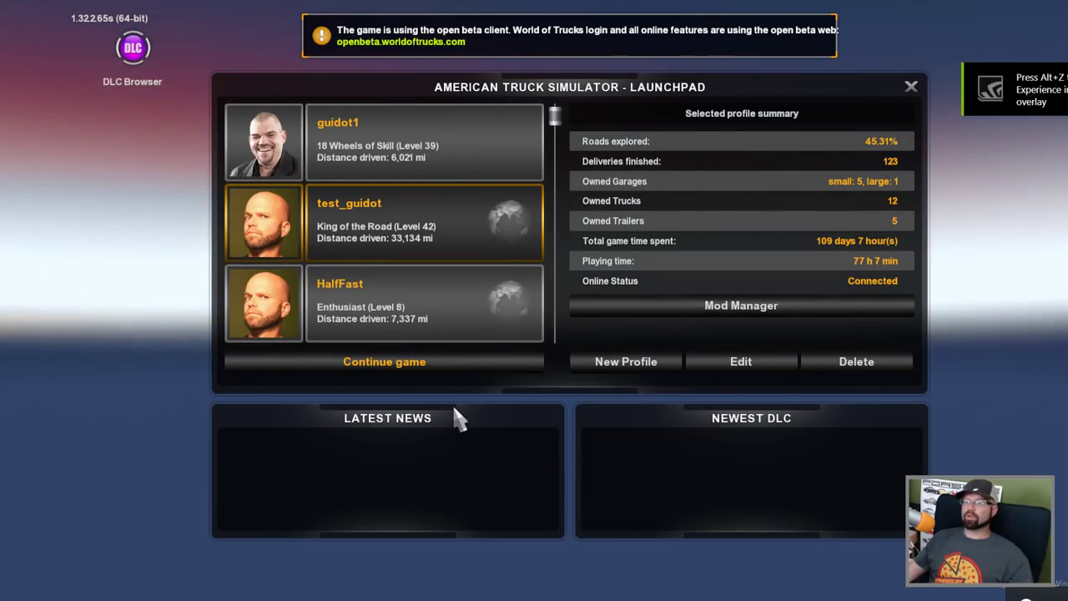
left_click(480, 359)
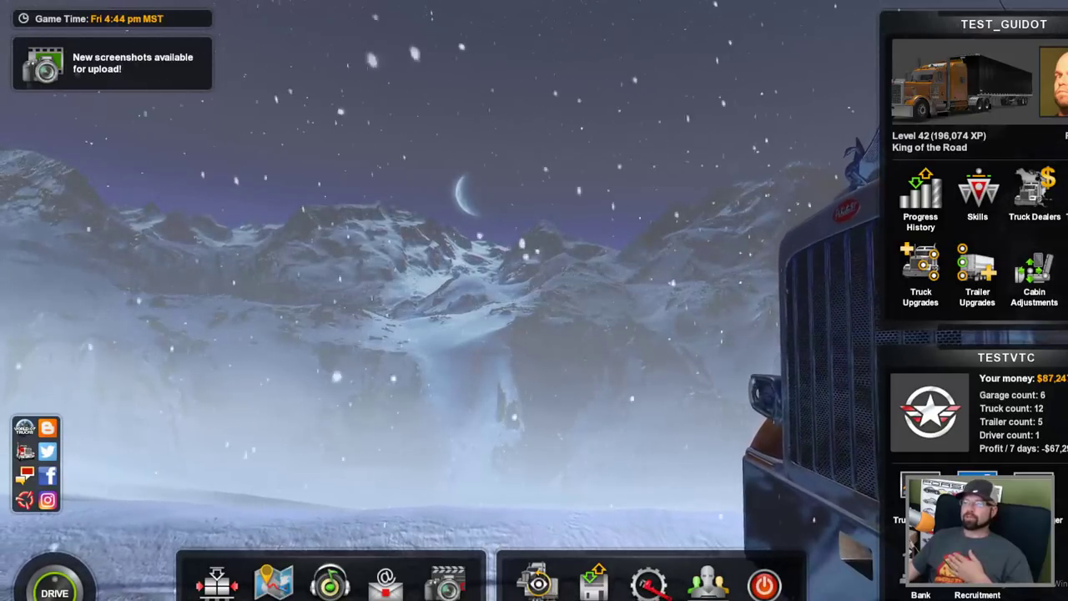
left_click(1056, 240)
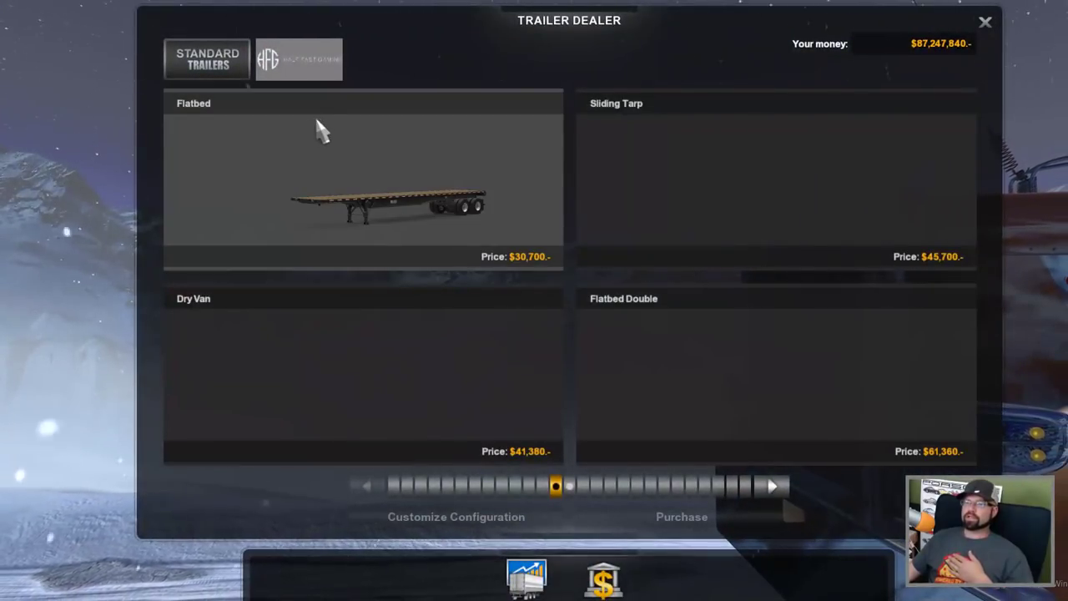
Customize the HFG Dry Van (Stoughton), browsing chain, body and chassis options to Paint Job.
left_click(291, 58)
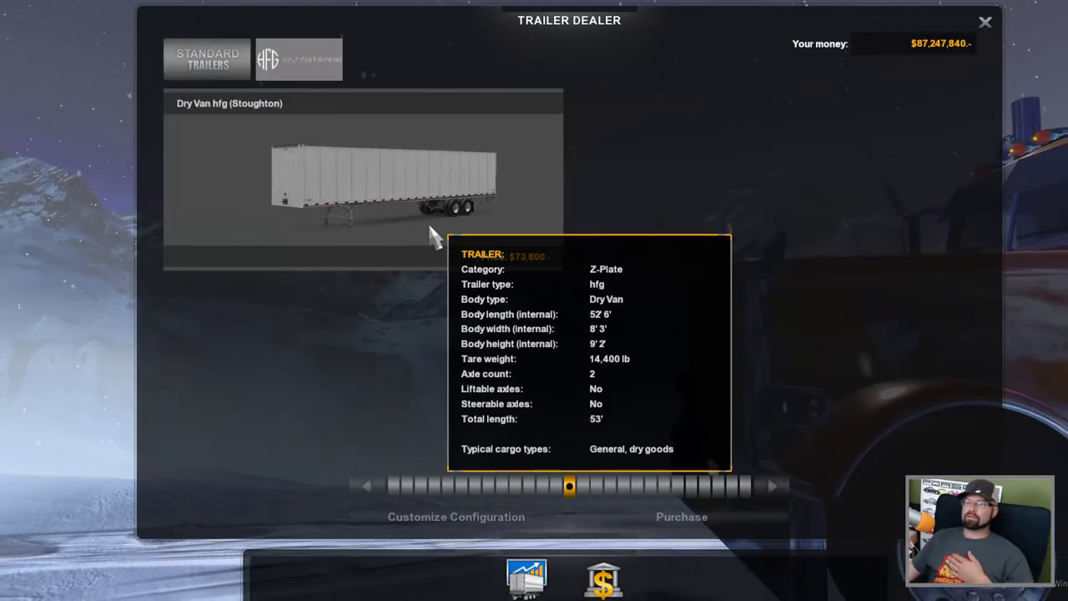
left_click(400, 211)
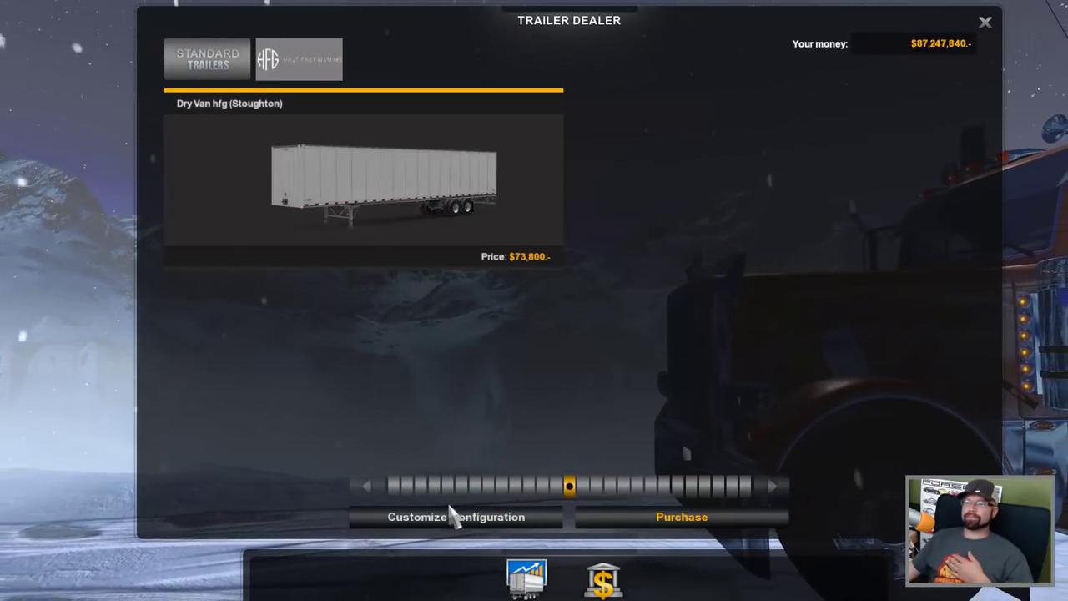
left_click(451, 517)
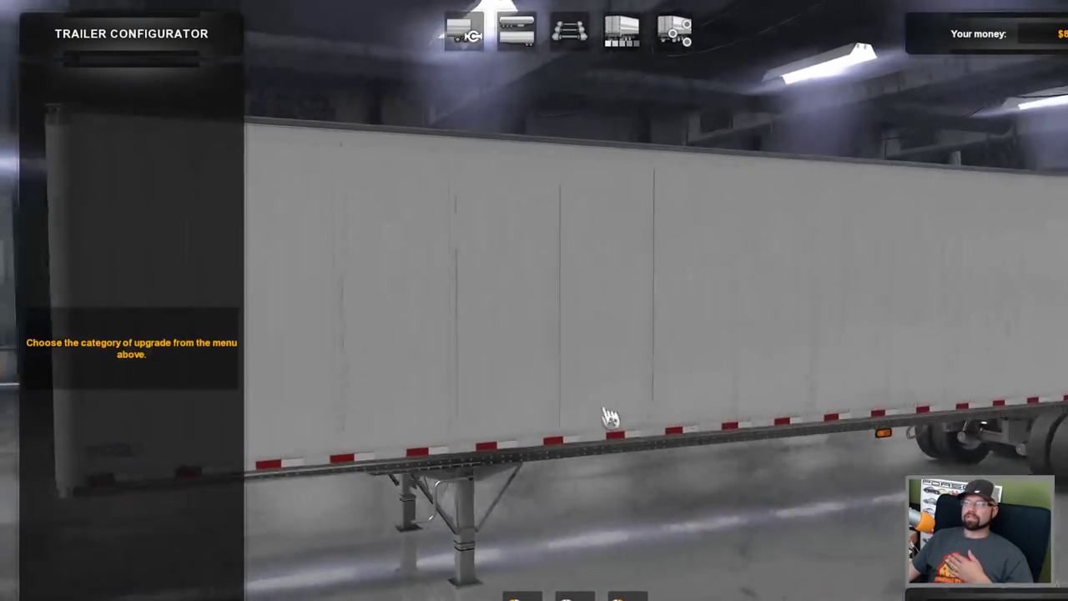
left_click_drag(606, 420, 367, 231)
left_click(451, 32)
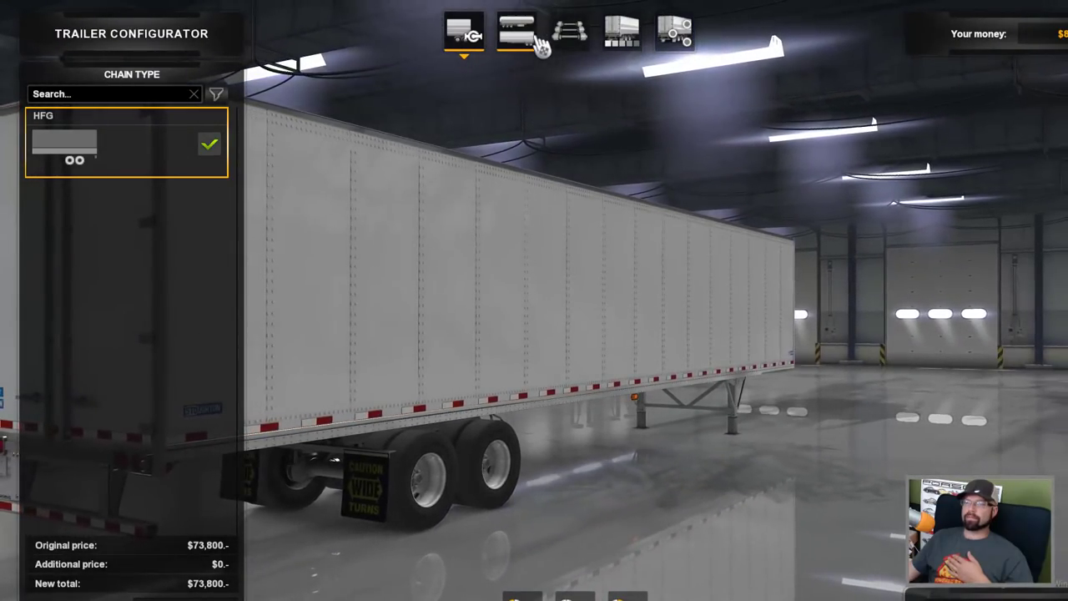
left_click(516, 32)
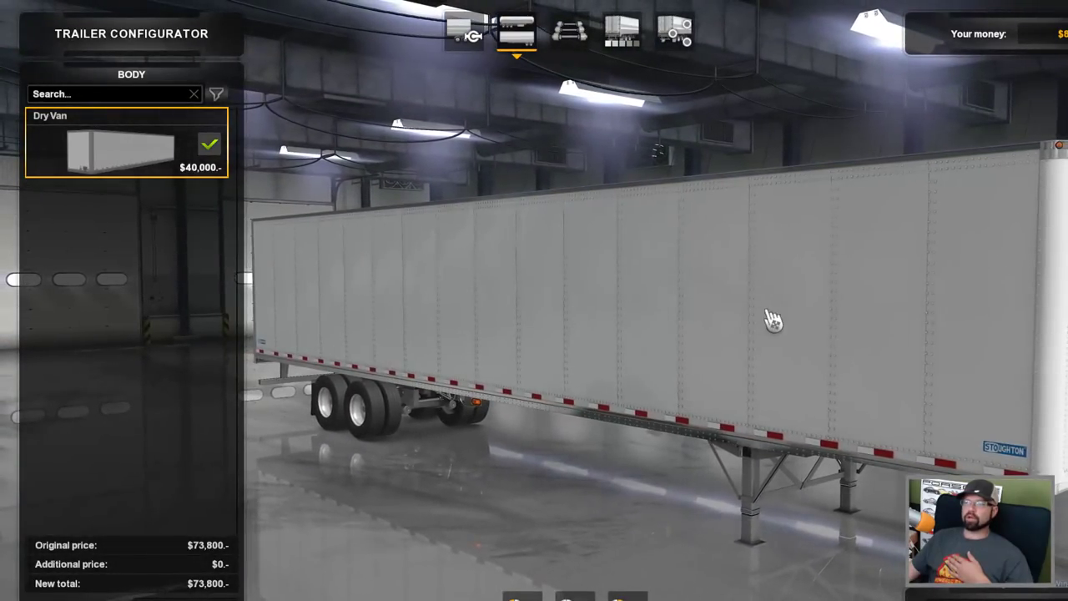
left_click(567, 33)
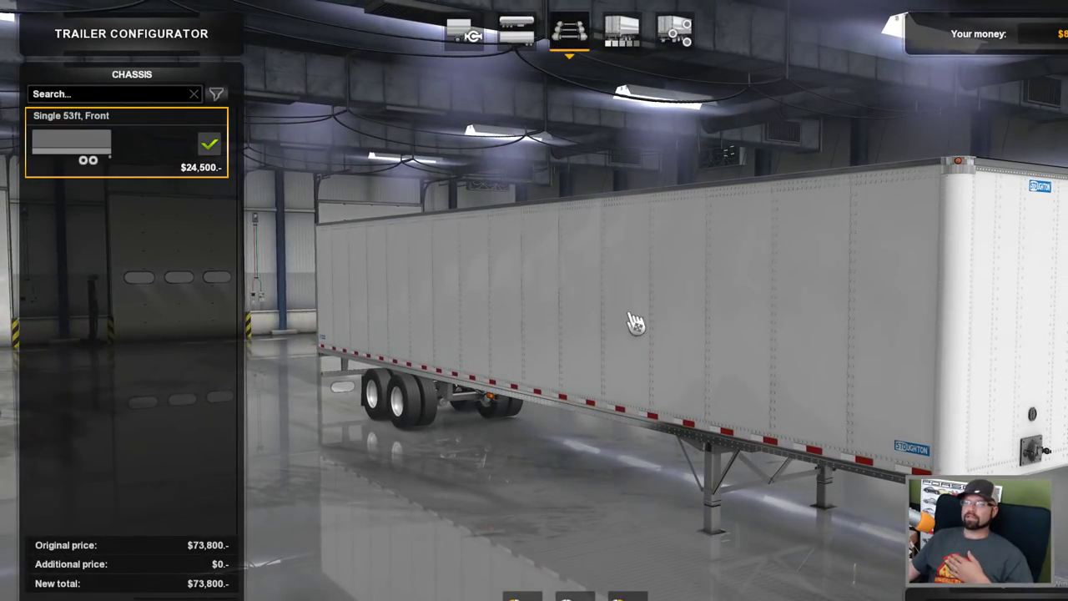
left_click(621, 33)
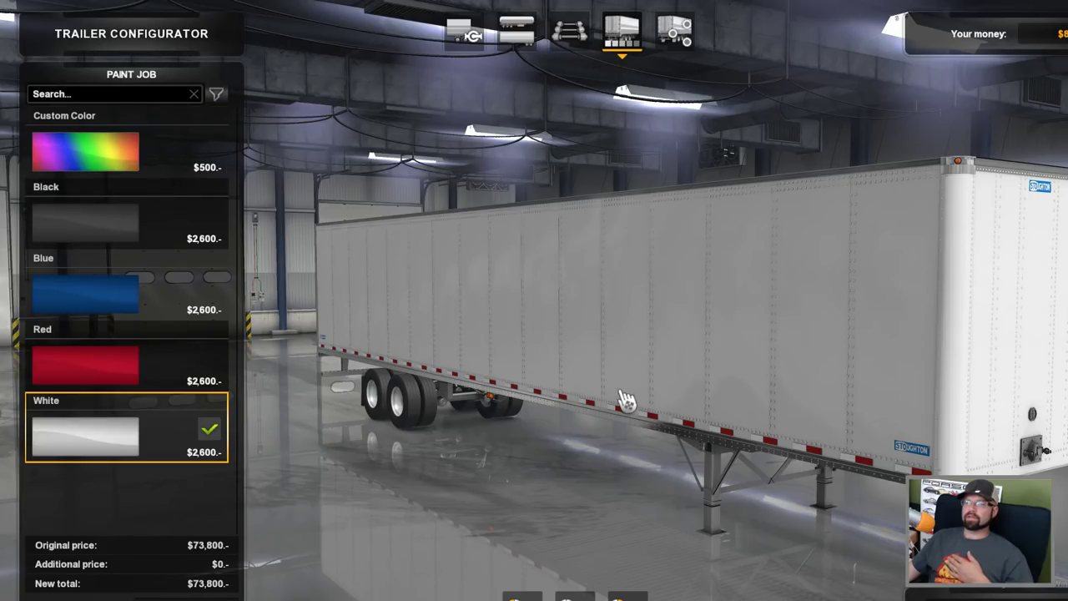
Preview Red, Blue and Black paint, then apply a custom dark red colour.
left_click(114, 378)
left_click(97, 316)
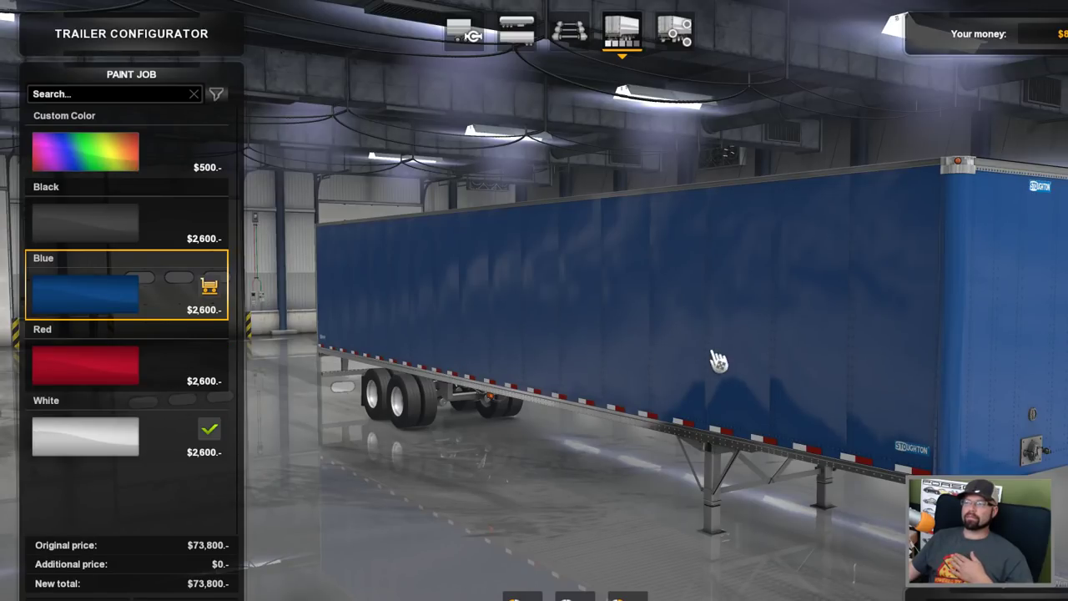
left_click_drag(718, 361, 508, 386)
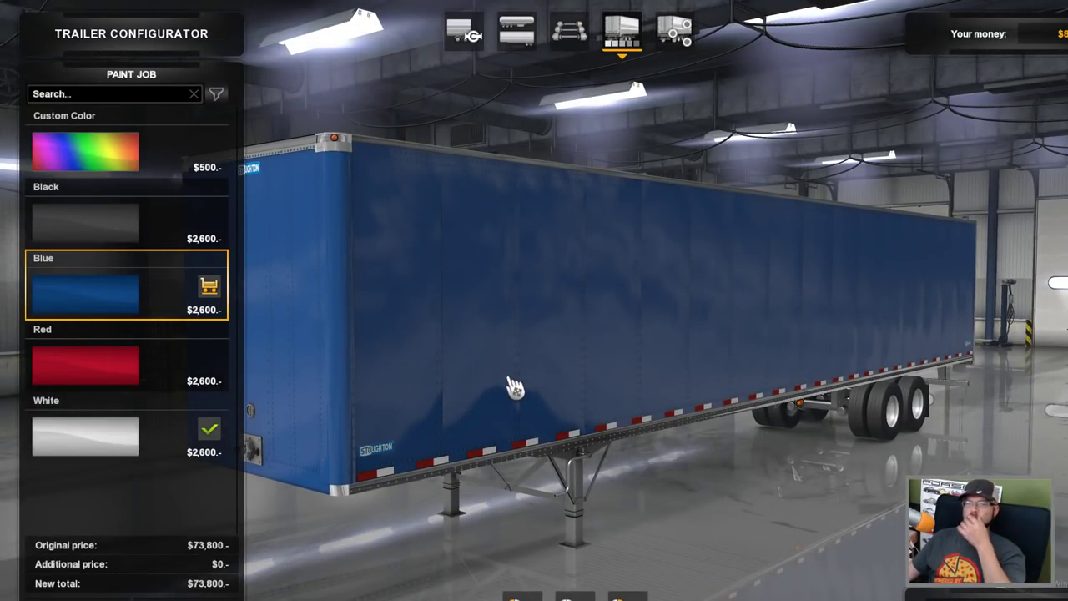
left_click(117, 224)
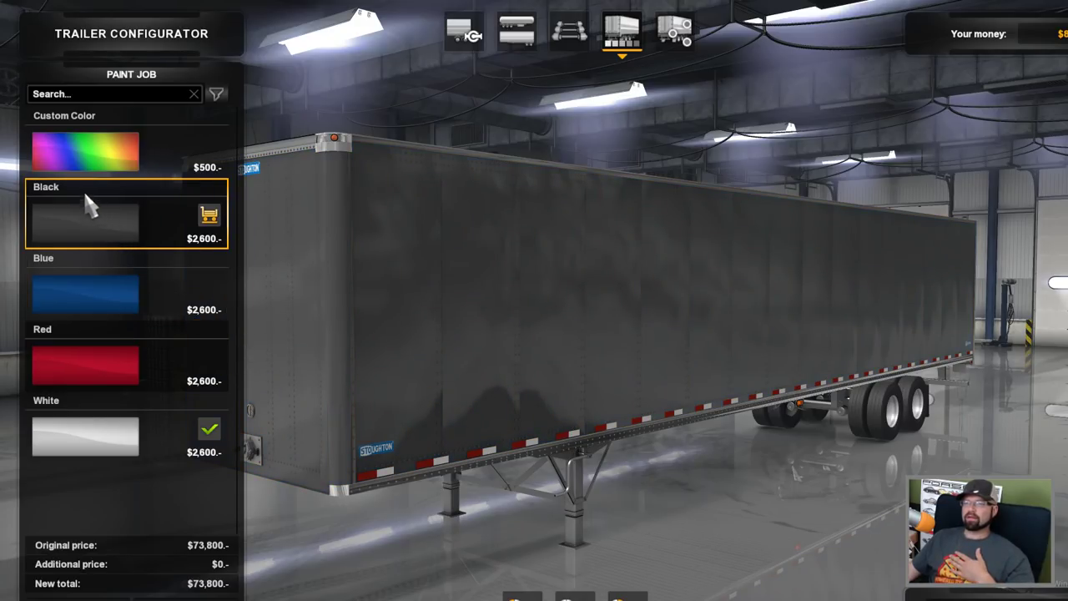
left_click(80, 160)
mouse_move(959, 156)
left_mouse_down()
mouse_move(1043, 101)
mouse_move(1038, 194)
mouse_move(281, 349)
mouse_move(418, 371)
mouse_move(482, 365)
mouse_move(567, 386)
mouse_move(556, 422)
left_mouse_up()
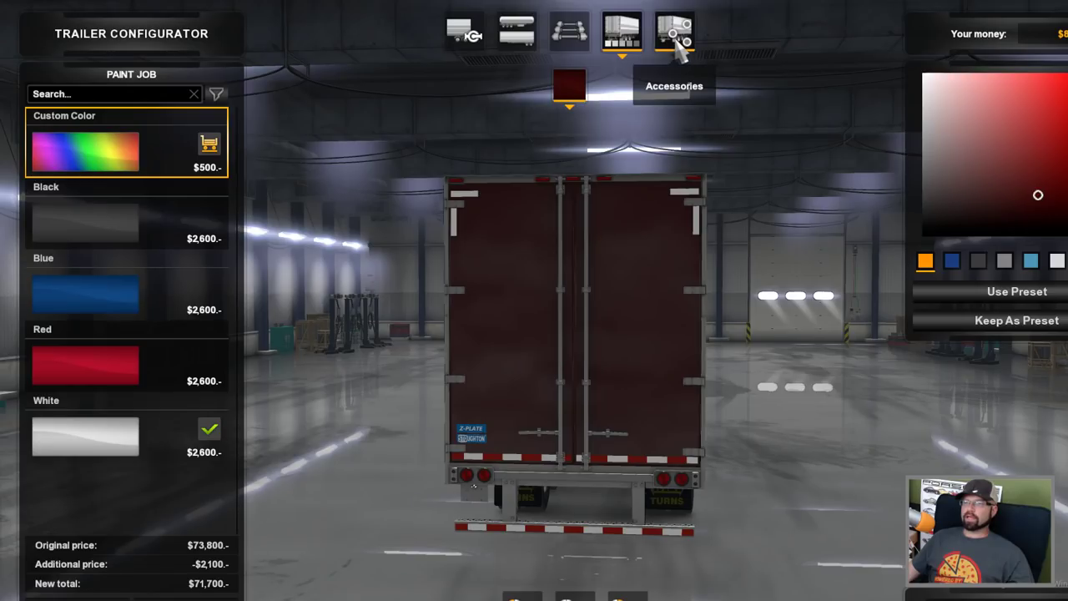
left_click_drag(662, 134, 600, 125)
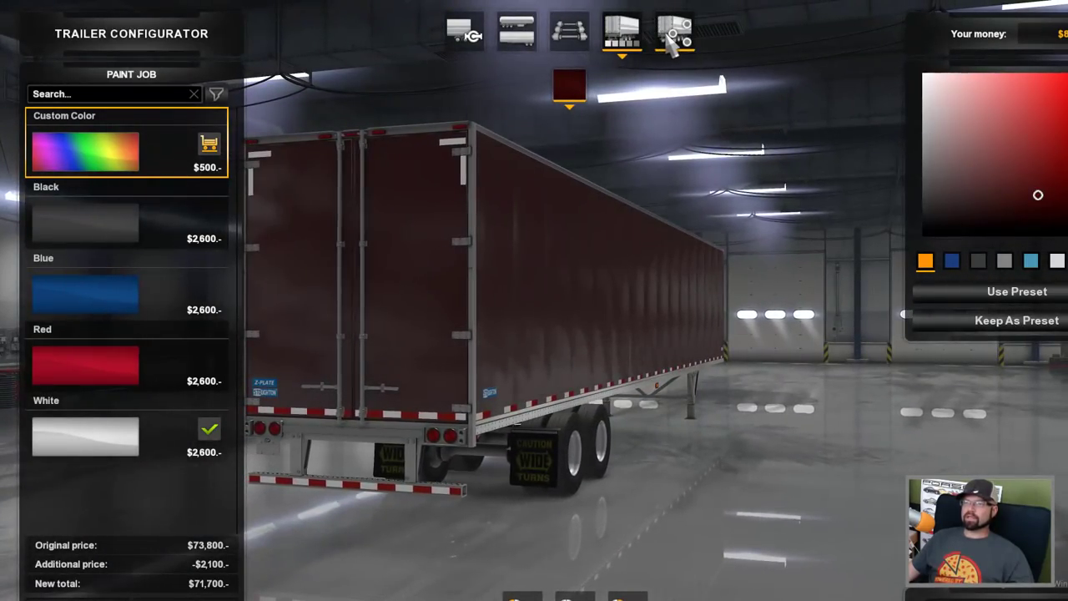
left_click(672, 28)
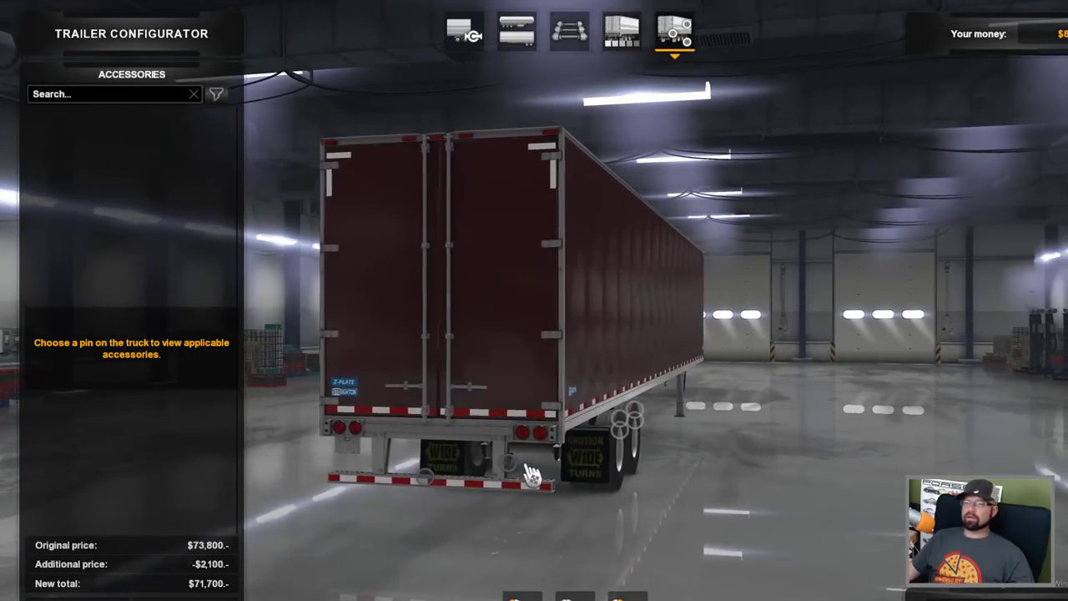
Browse mudflap, marker light and bumper options and add the $1,500 front Spare Tire.
left_click(521, 467)
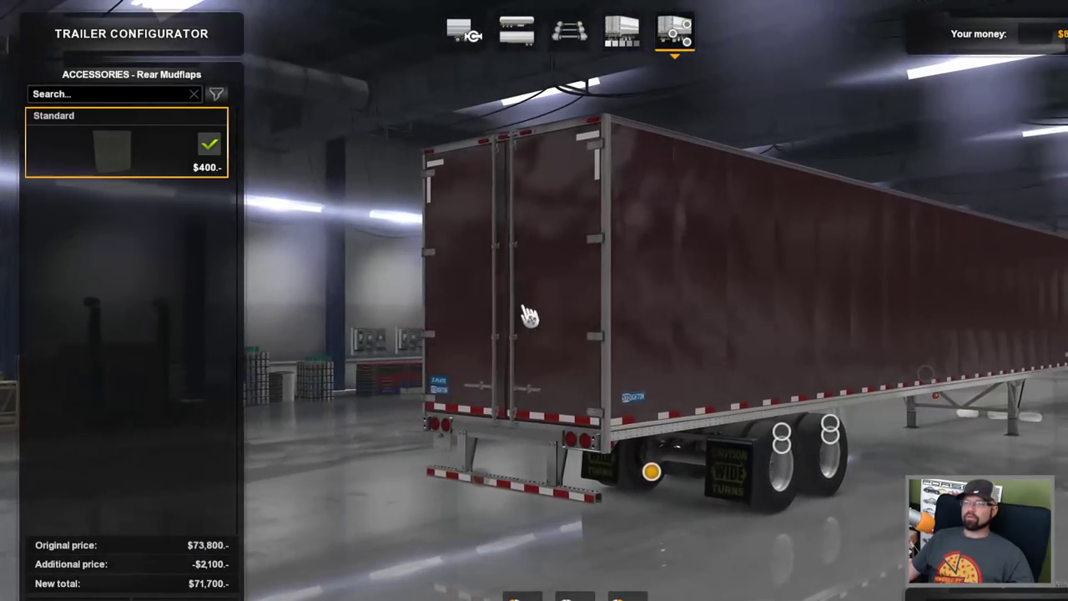
left_click_drag(758, 485, 650, 496)
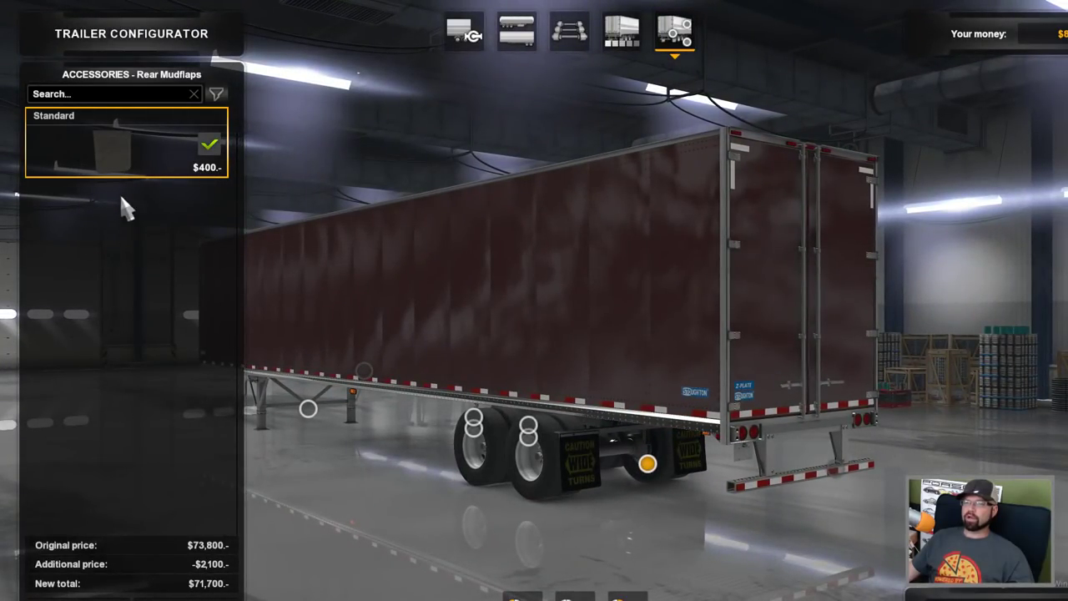
left_click_drag(460, 300, 493, 460)
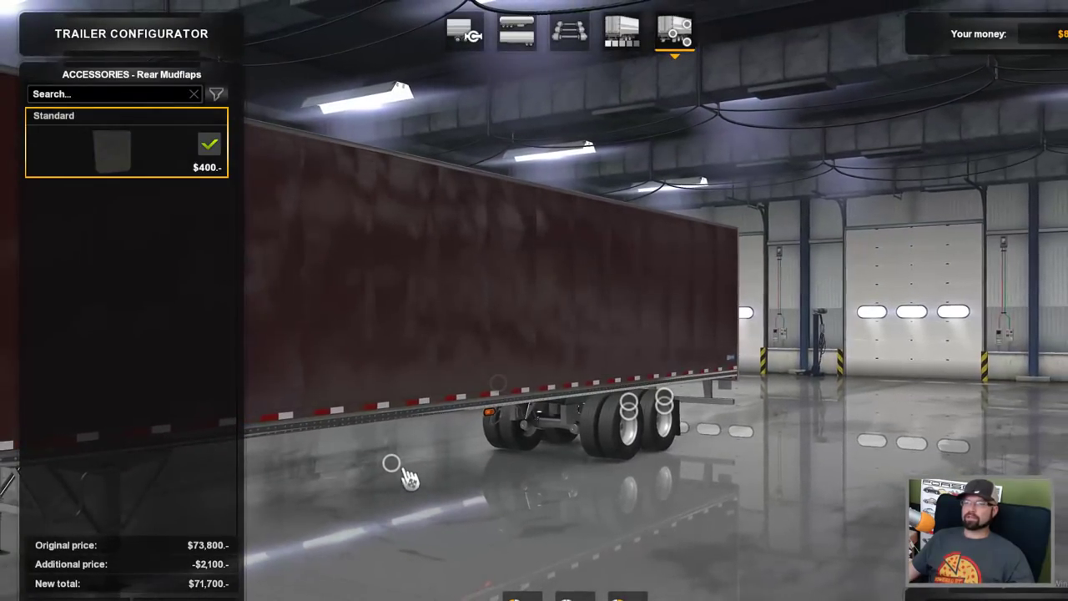
left_click(395, 466)
left_click(92, 133)
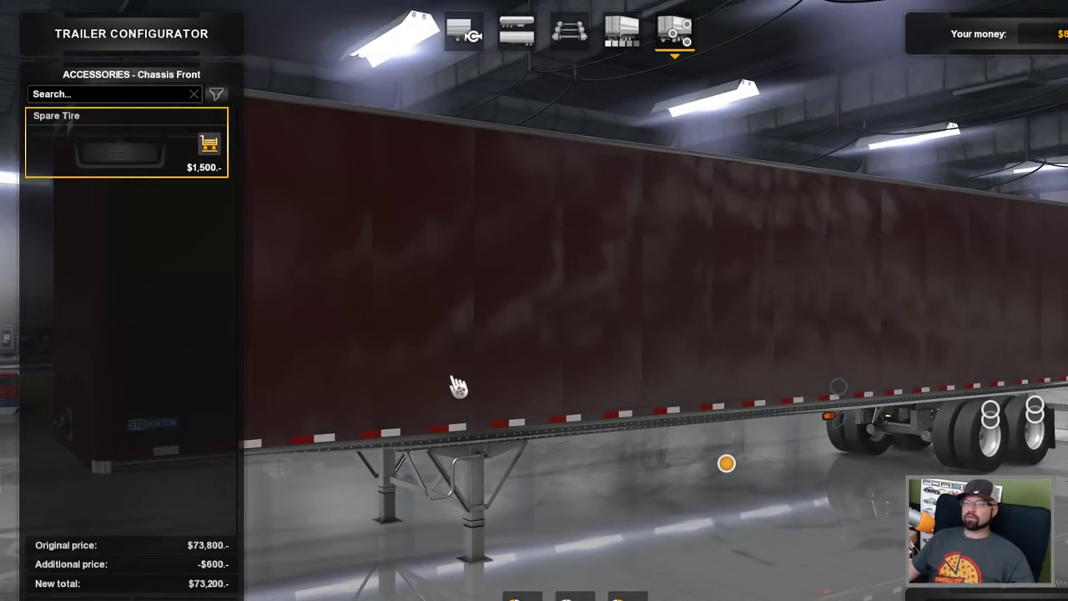
left_click(726, 462)
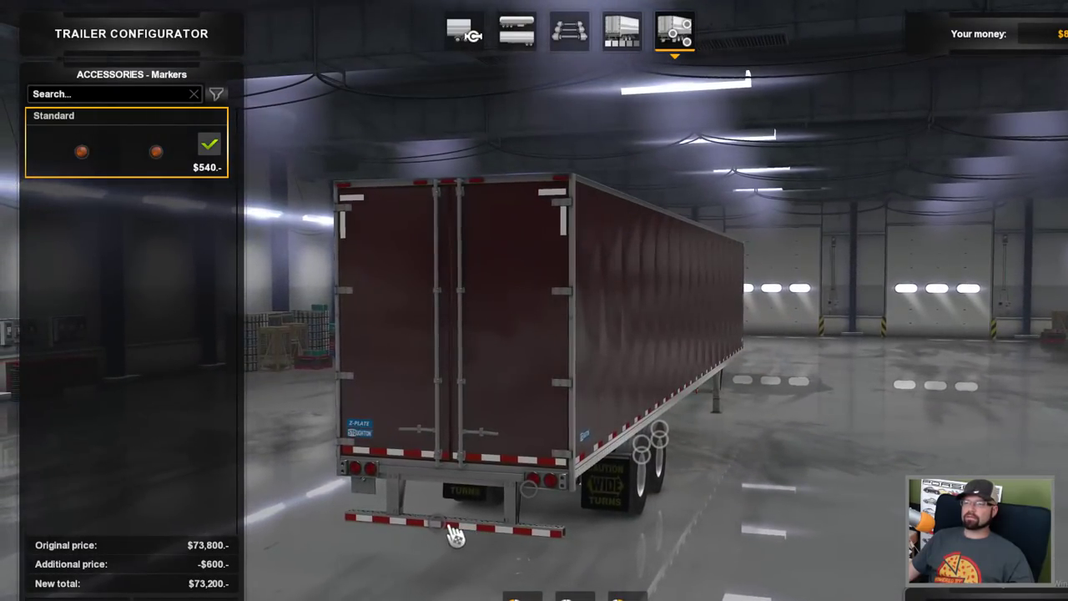
left_click(455, 534)
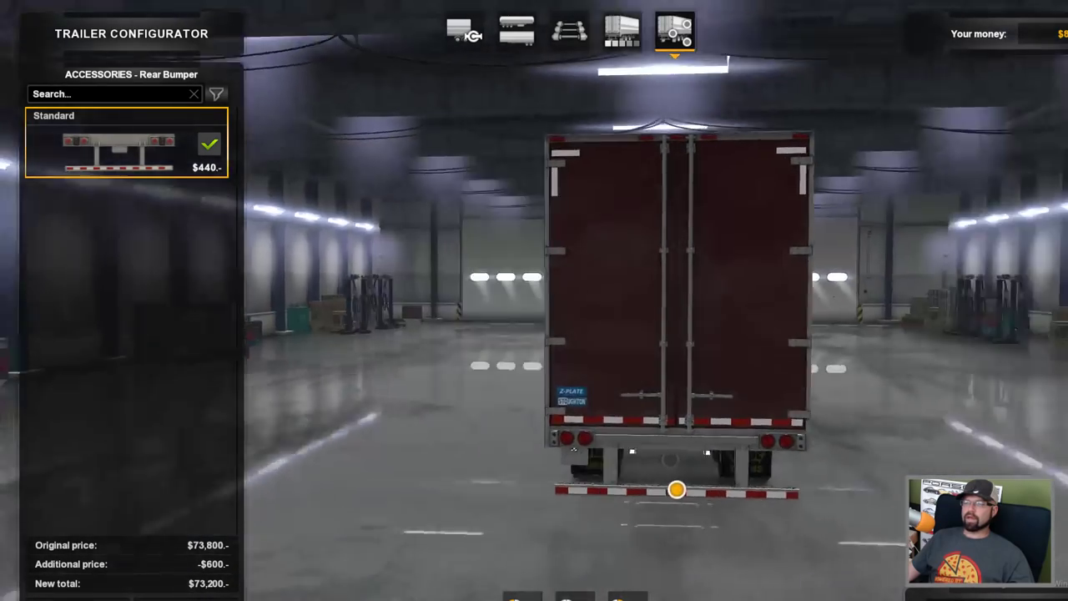
Recheck the side marker lights and front spare tire, then view the developer console log.
left_click_drag(810, 357, 670, 509)
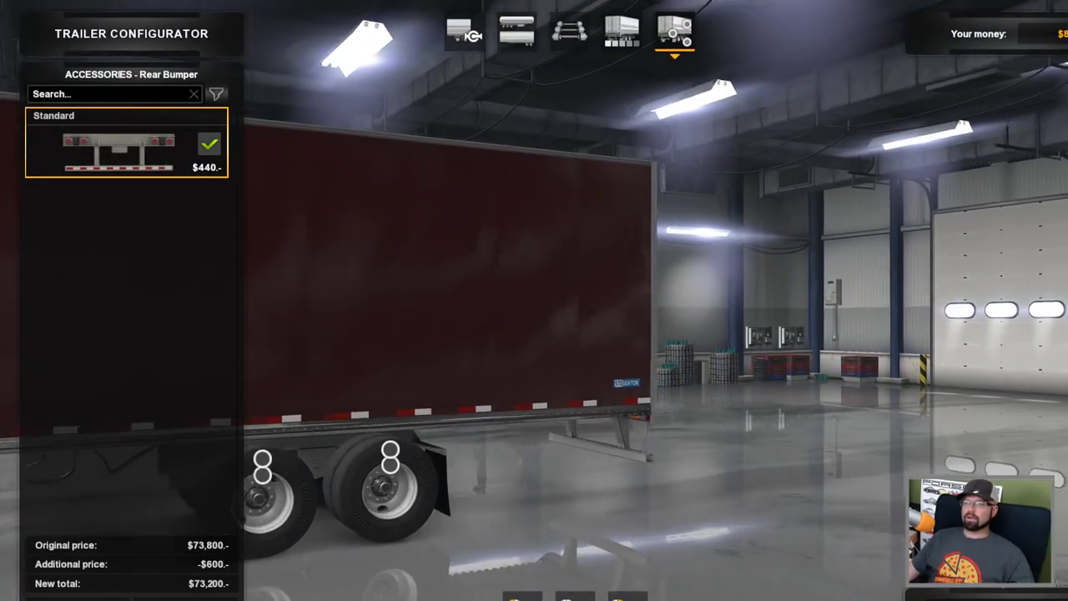
left_click_drag(334, 460, 929, 463)
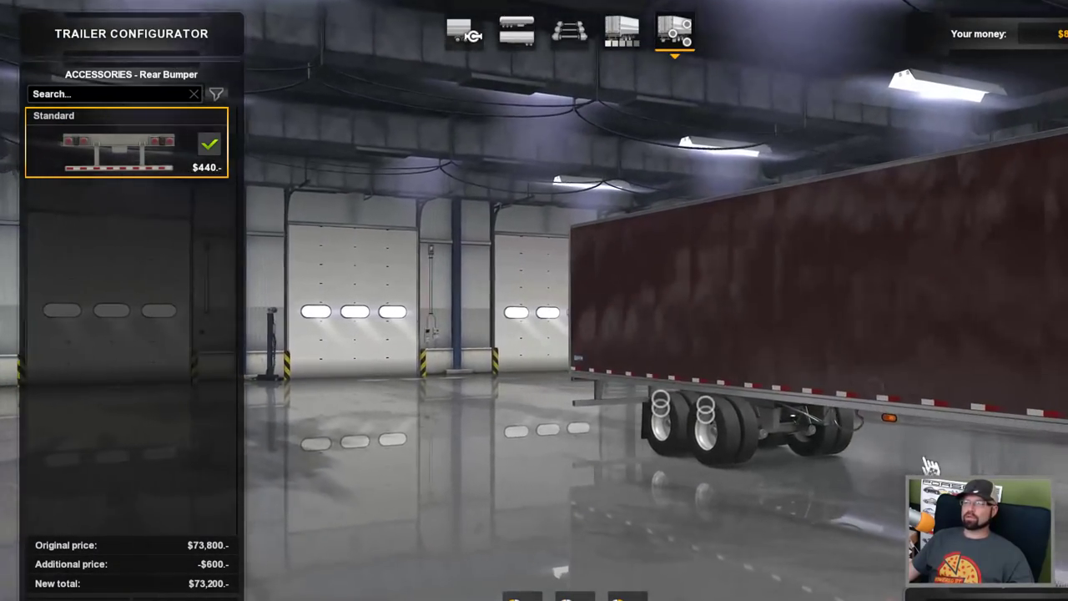
left_click(890, 392)
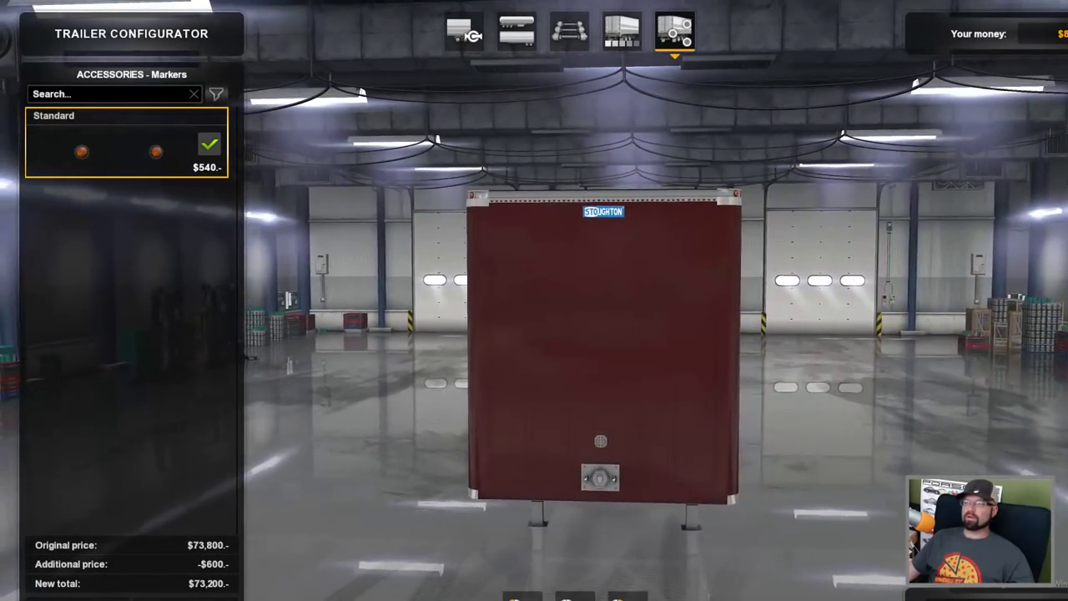
left_click_drag(534, 484, 709, 488)
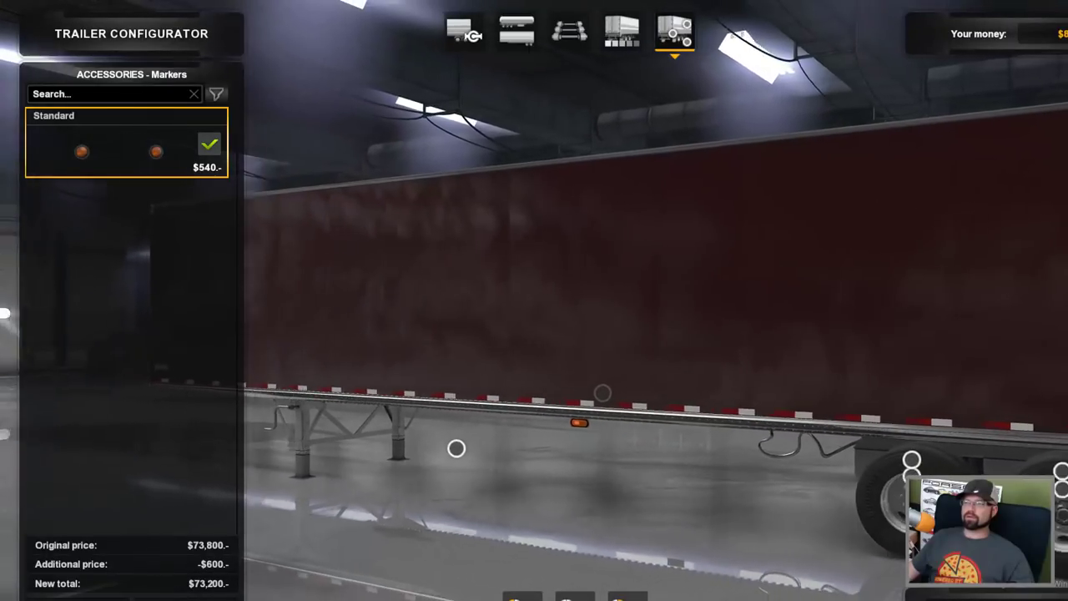
left_click(459, 446)
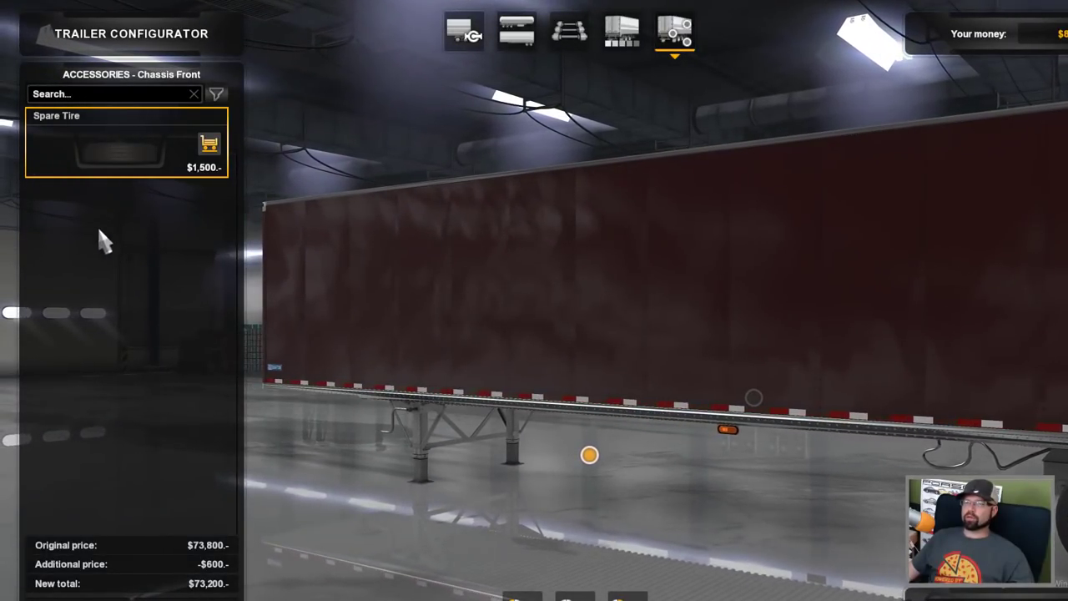
left_click_drag(755, 427, 572, 429)
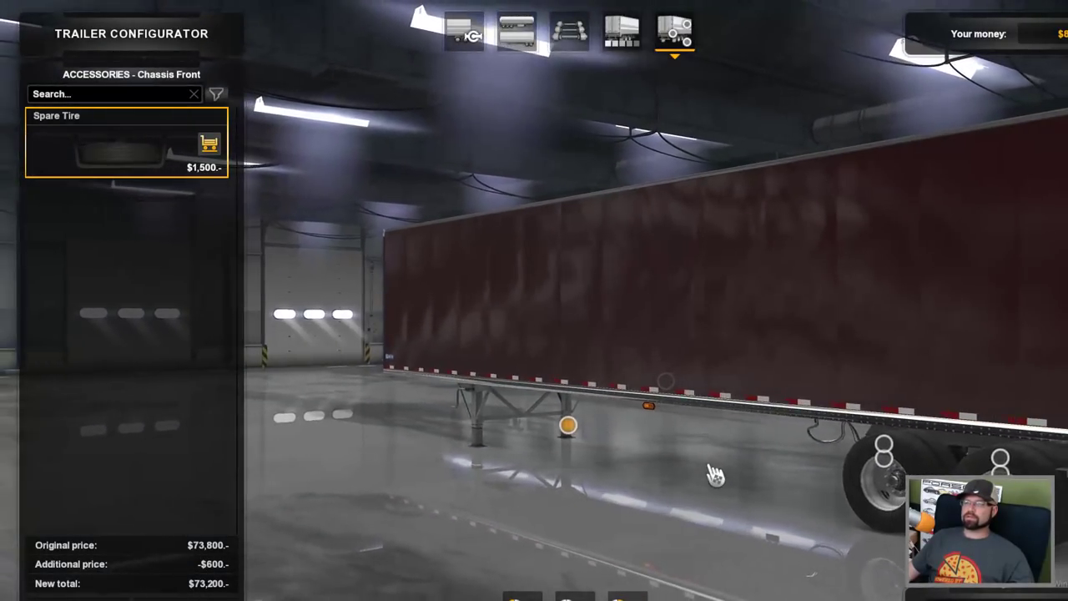
key("grave")
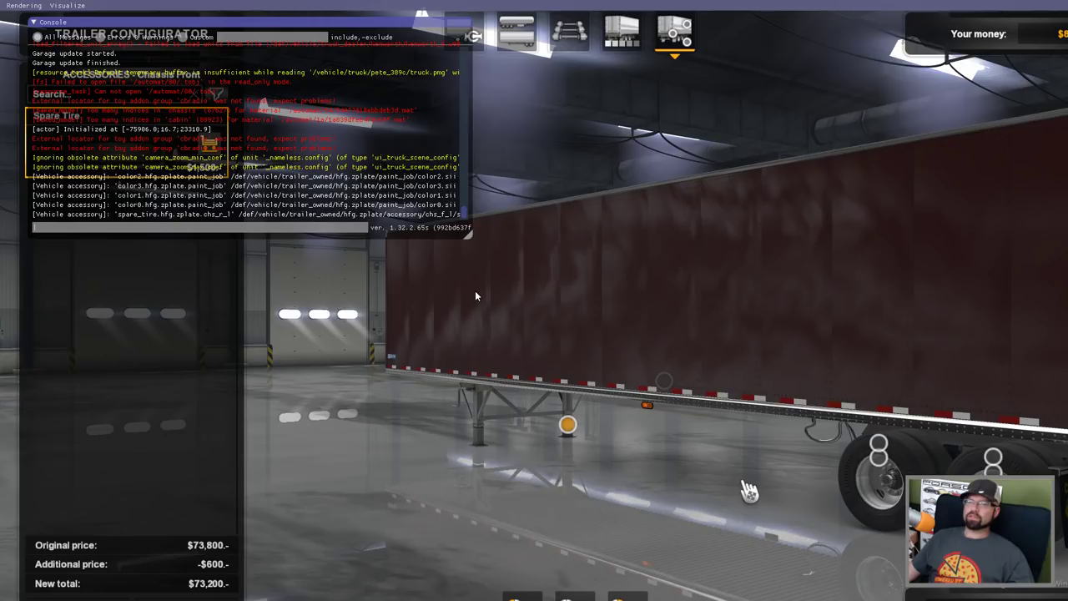
key("grave")
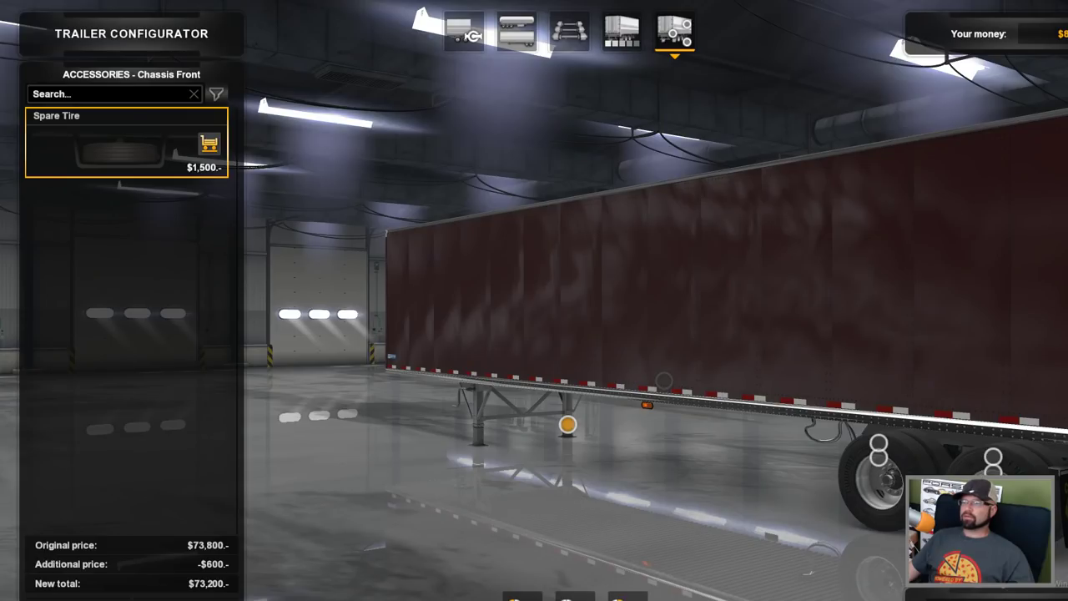
Fit SUSI Alcoa Aluminum rims to the rear wheels and SUSI Alcoa Nuts.
left_click(878, 451)
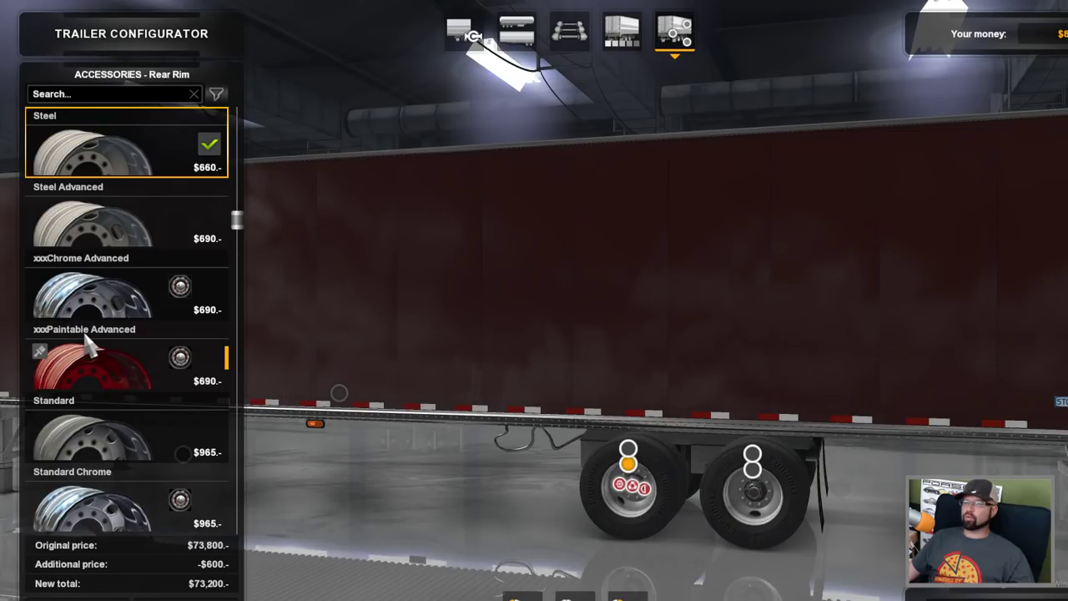
scroll(94, 371, "down", 1)
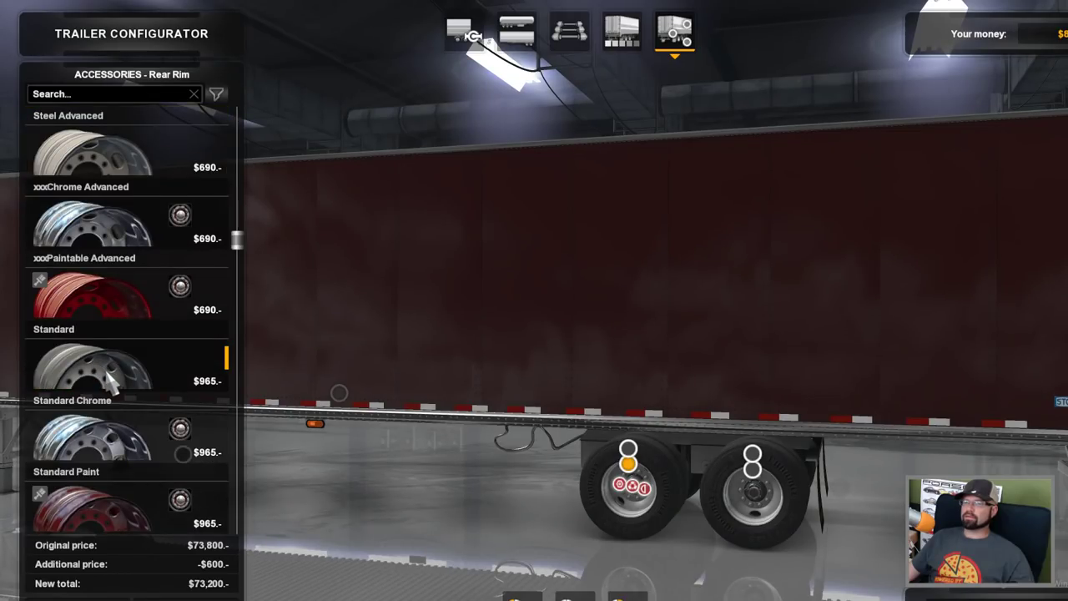
scroll(111, 382, "down", 1)
left_click(104, 379)
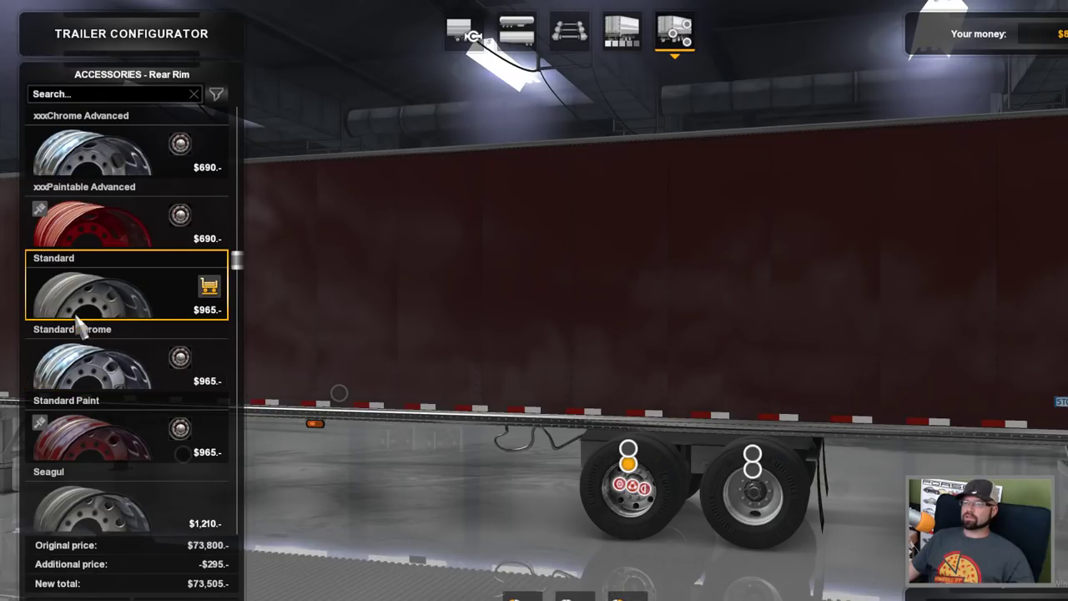
scroll(92, 342, "up", 4)
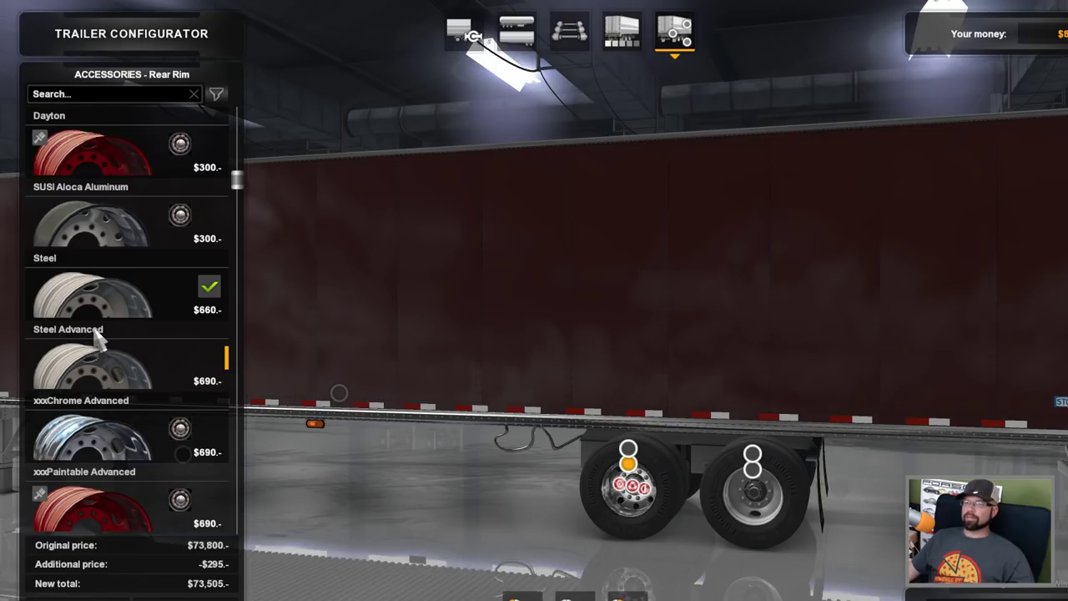
left_click(82, 239)
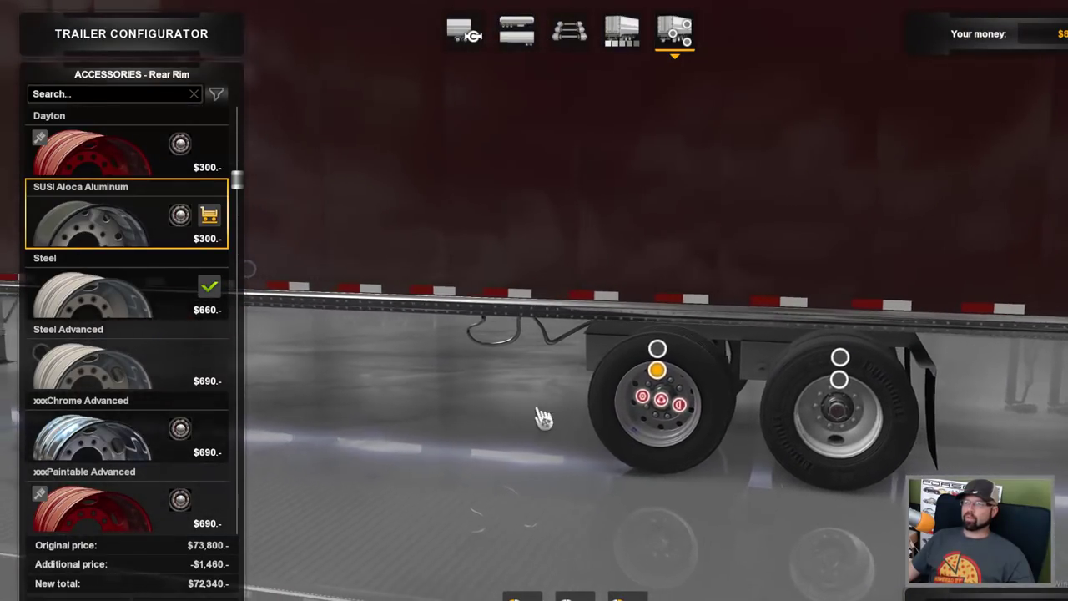
left_click(640, 397)
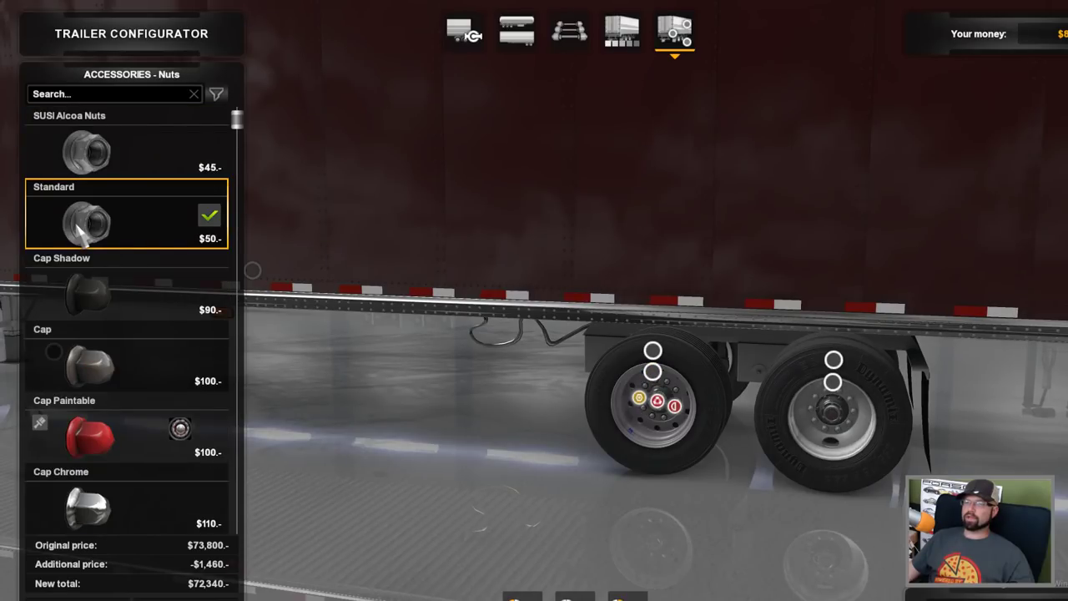
left_click(95, 154)
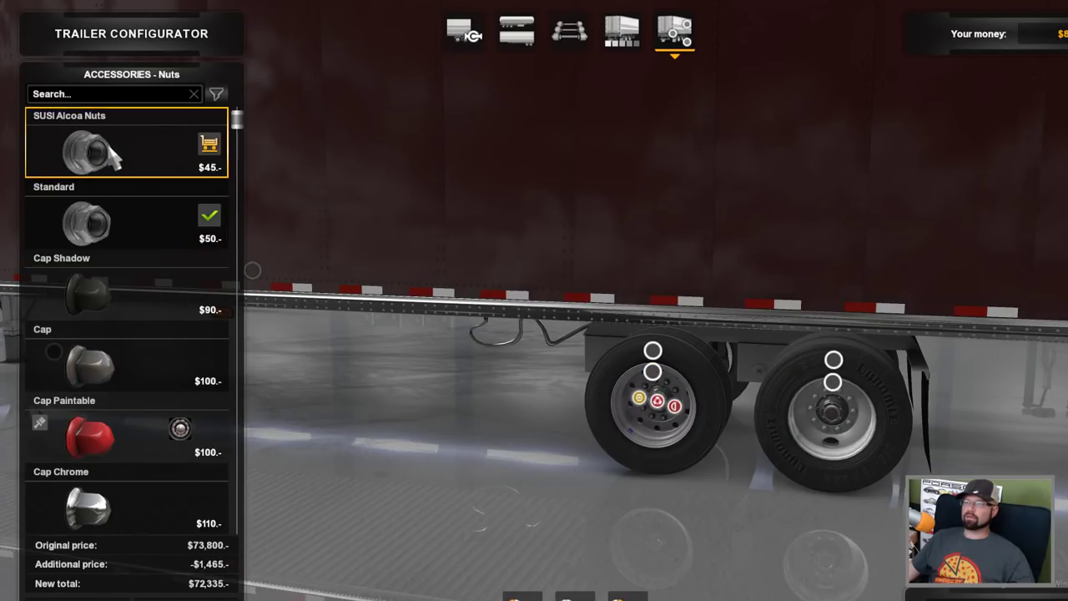
Fit the SUSI Alcoa Hub to the rear wheels in place of the Red hub.
left_click(674, 405)
scroll(112, 304, "down", 2)
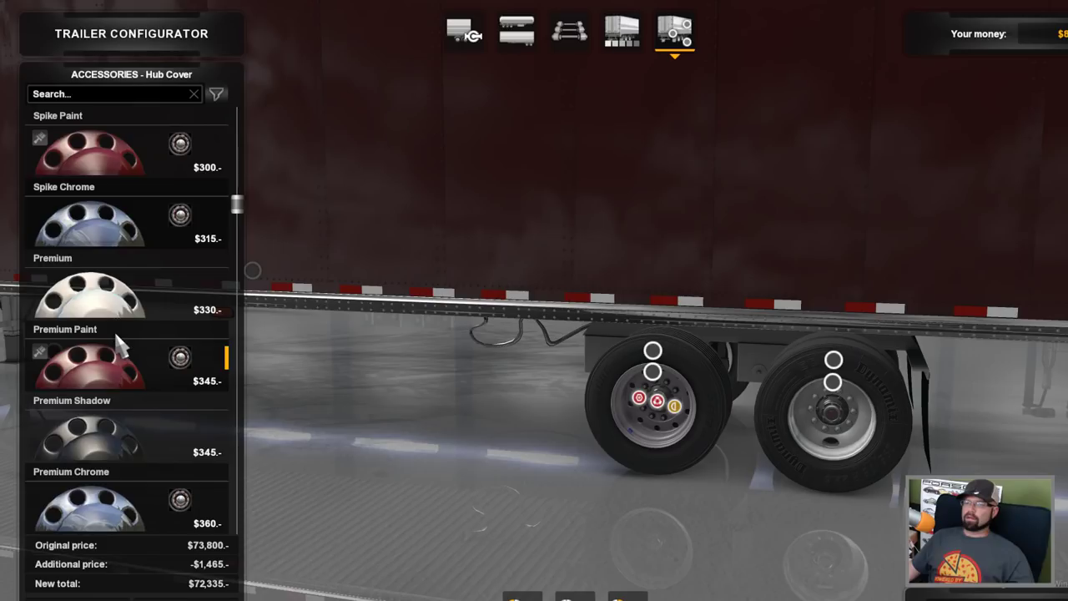
scroll(121, 345, "up", 2)
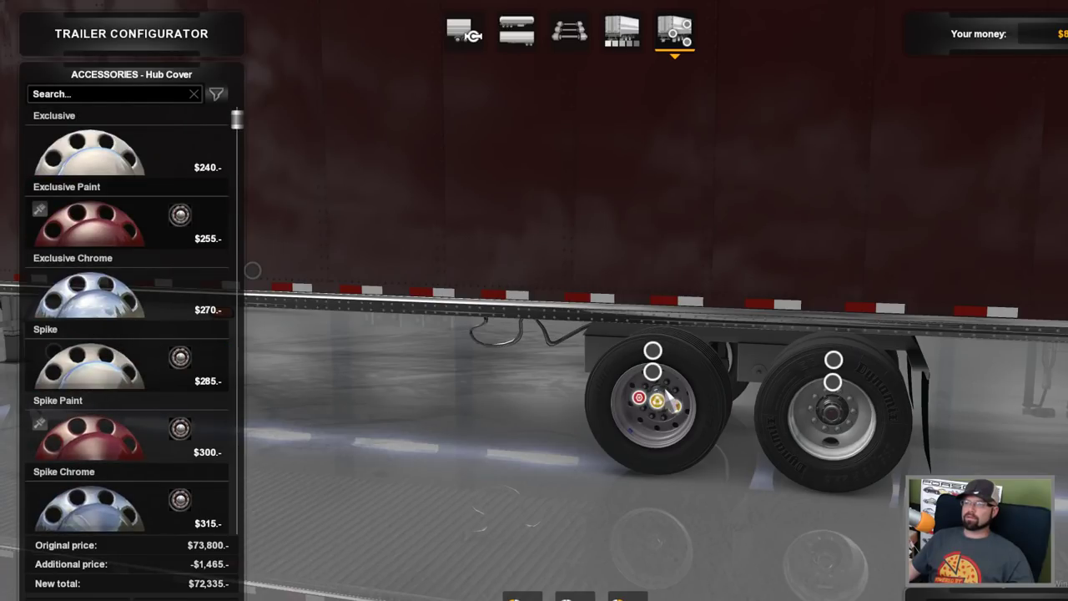
left_click(657, 401)
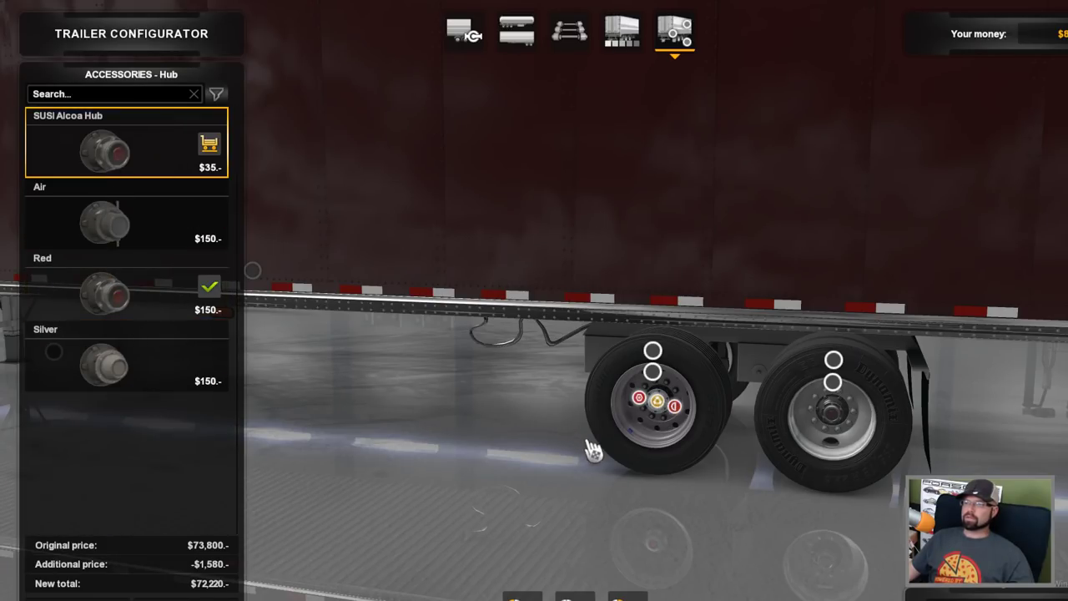
left_click(858, 408)
scroll(104, 297, "up", 3)
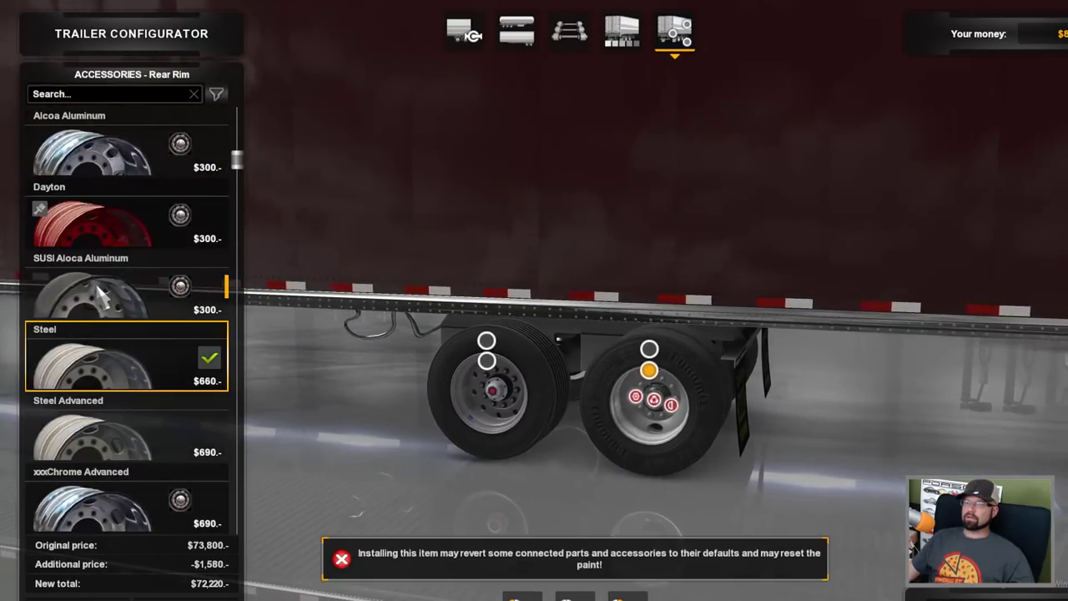
left_click(637, 398)
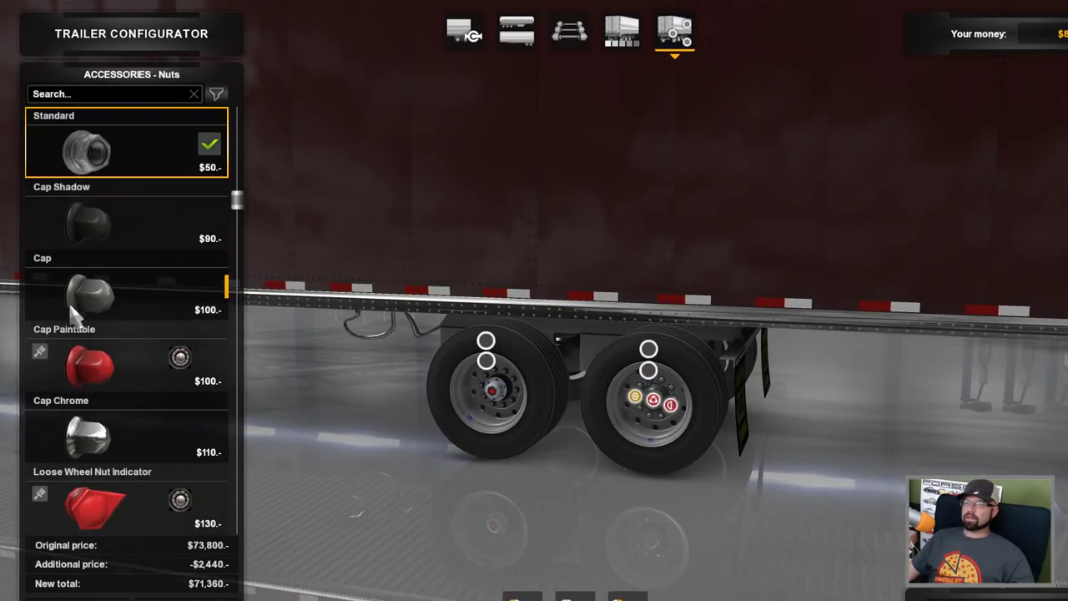
left_click(672, 405)
left_click(117, 154)
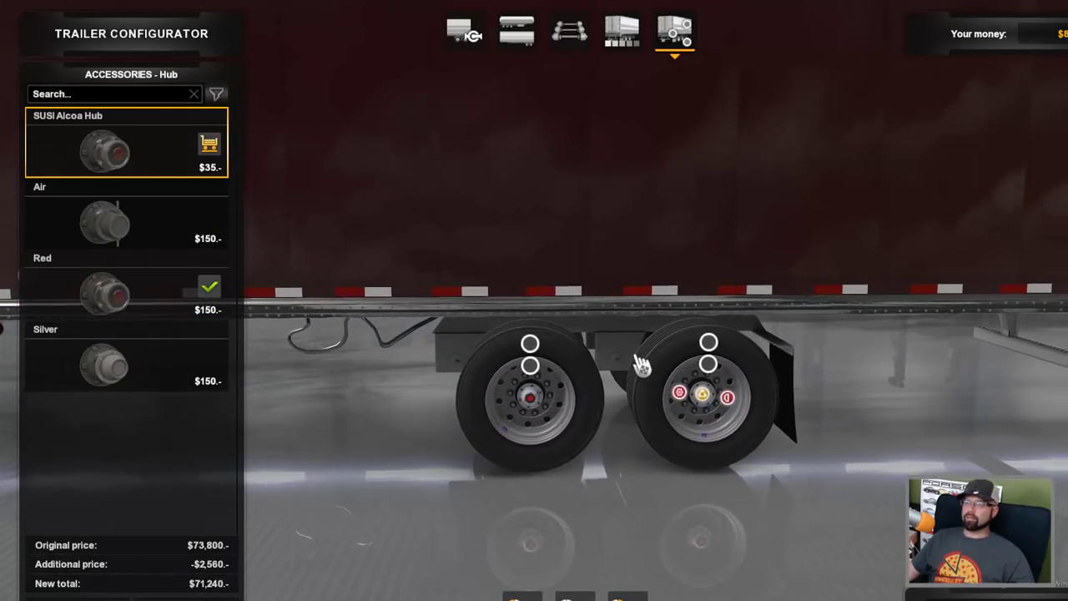
left_click_drag(797, 467, 699, 474)
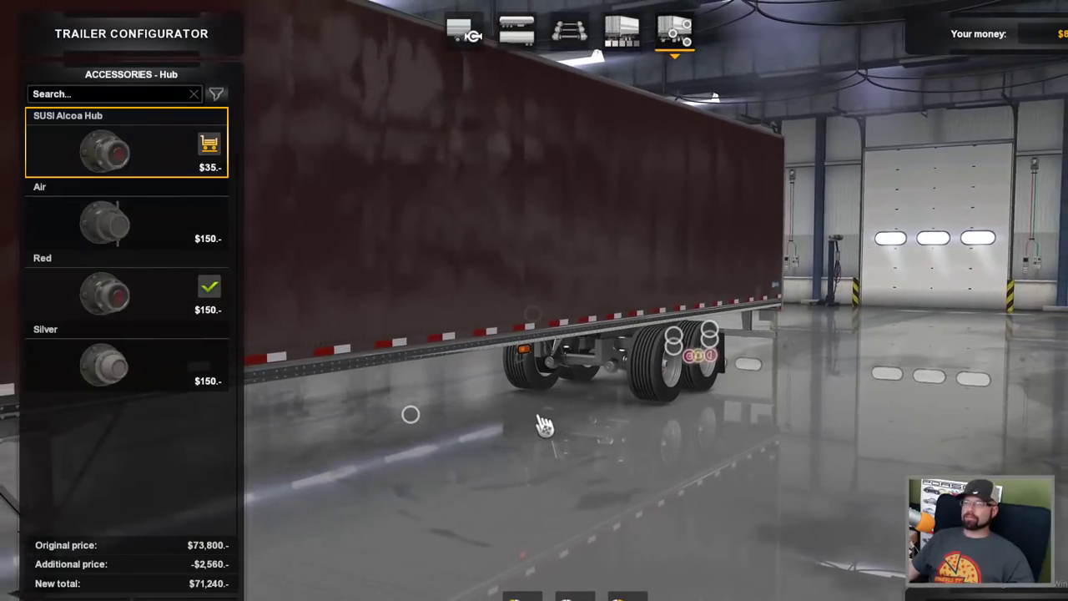
Orbit around the dark red Dry Van, viewing landing gear, truck front, sides and rear doors.
left_click_drag(500, 417, 775, 468)
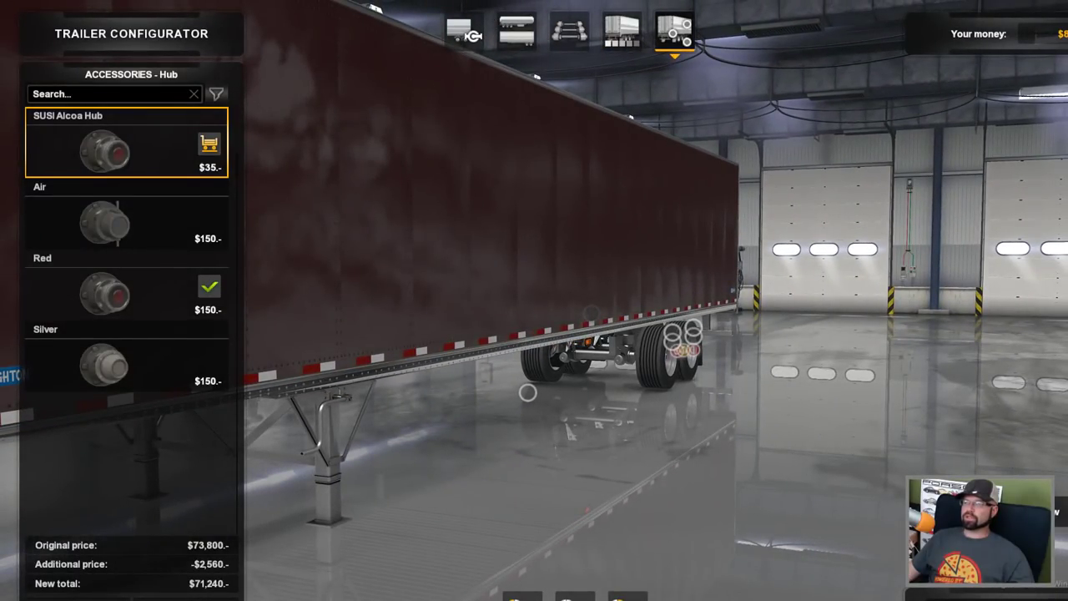
left_click_drag(775, 468, 955, 430)
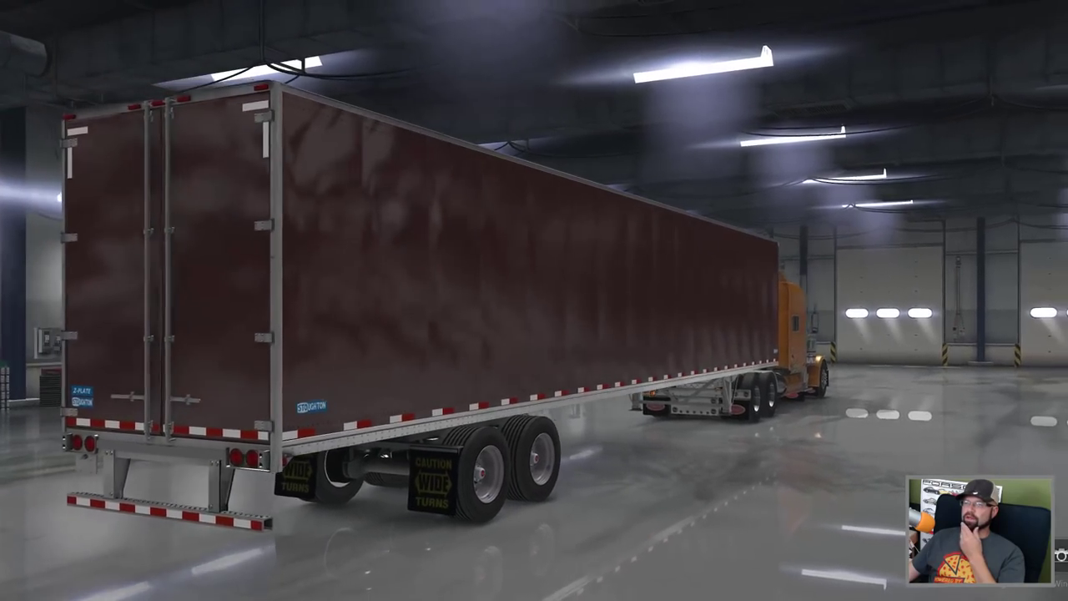
left_click_drag(534, 334, 584, 334)
left_click_drag(500, 517, 793, 585)
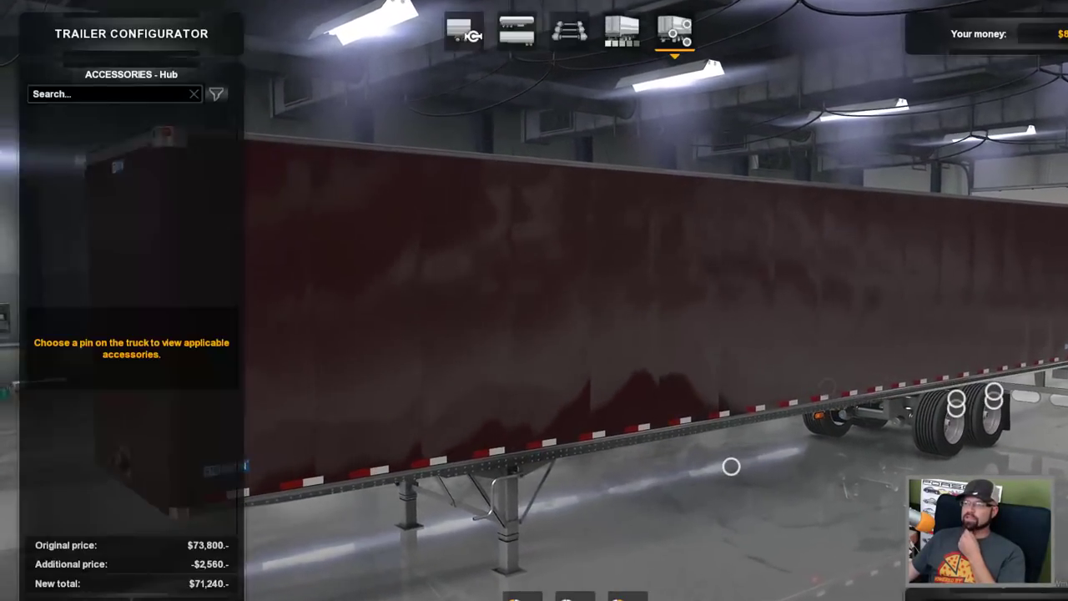
left_click_drag(899, 498, 422, 465)
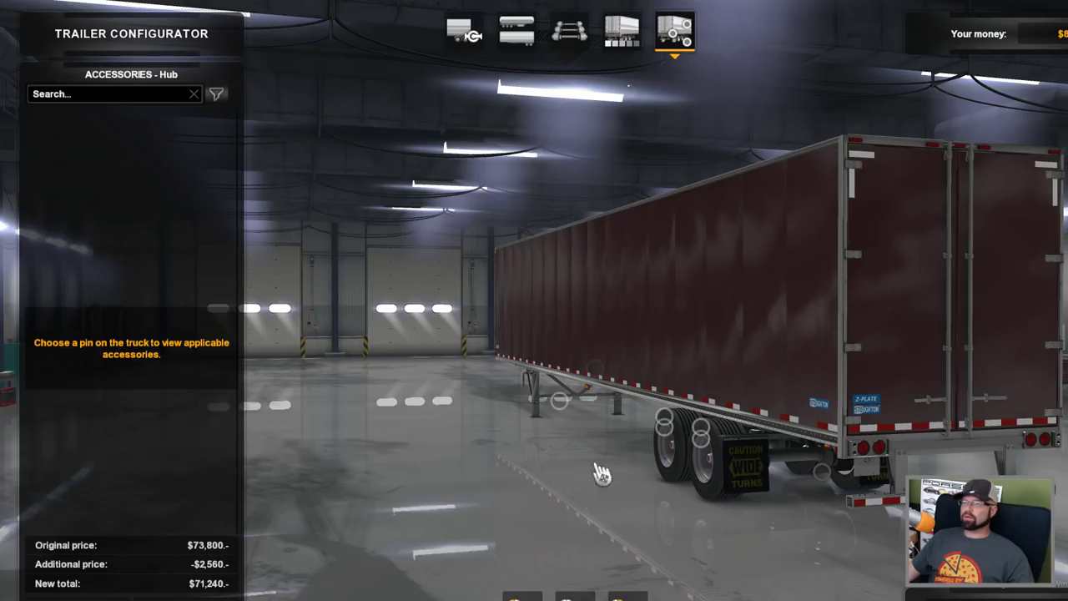
left_click_drag(600, 472, 725, 447)
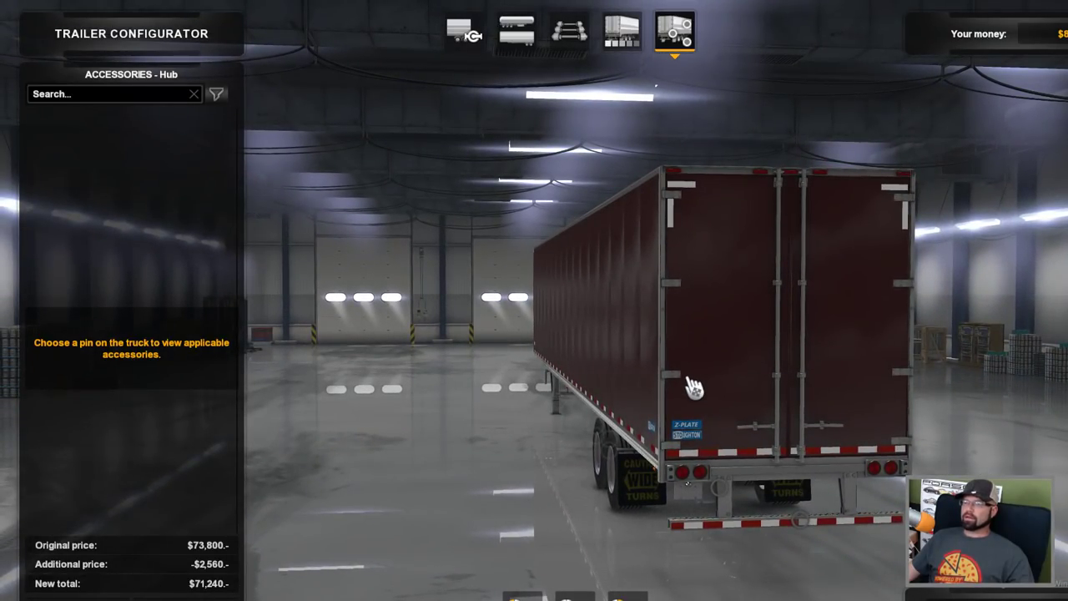
After a last look at bumper and mudflap options, discard the trailer changes and quit.
left_click(803, 515)
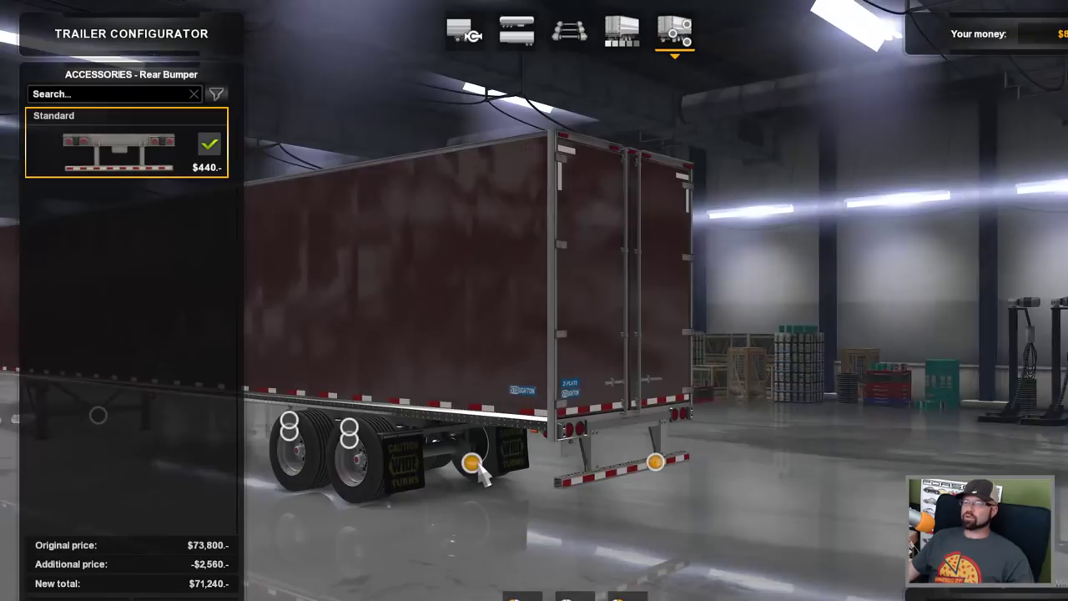
left_click(473, 463)
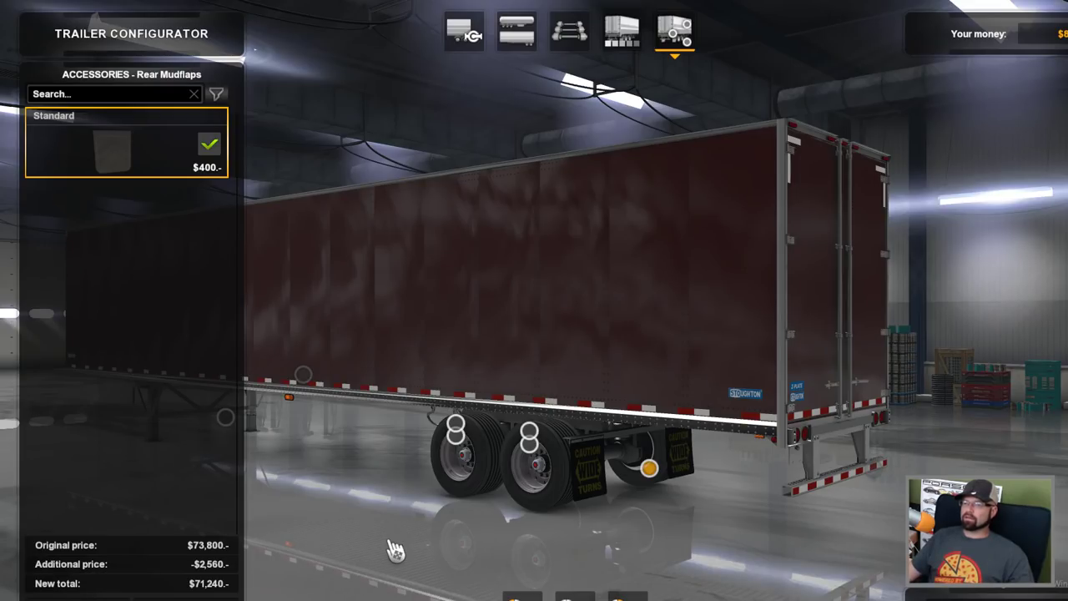
key("Escape")
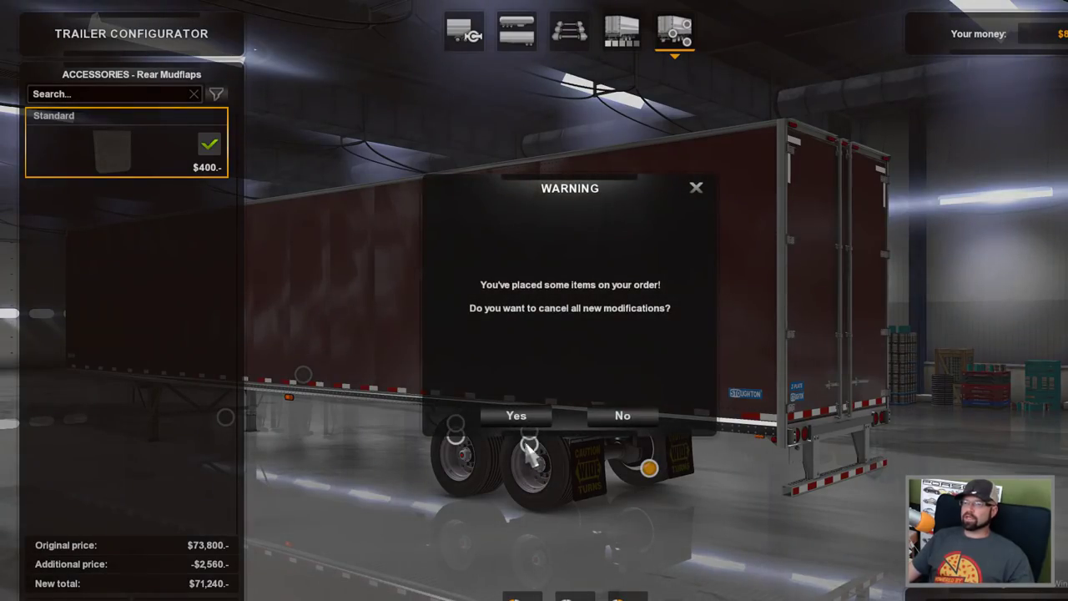
left_click(527, 419)
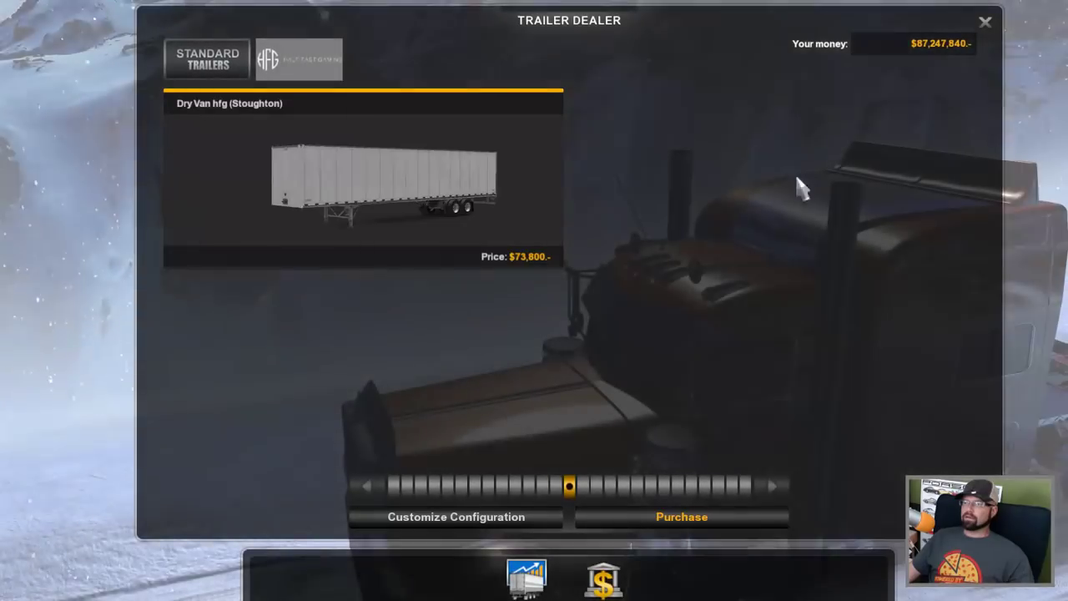
key("Escape")
key("Escape")
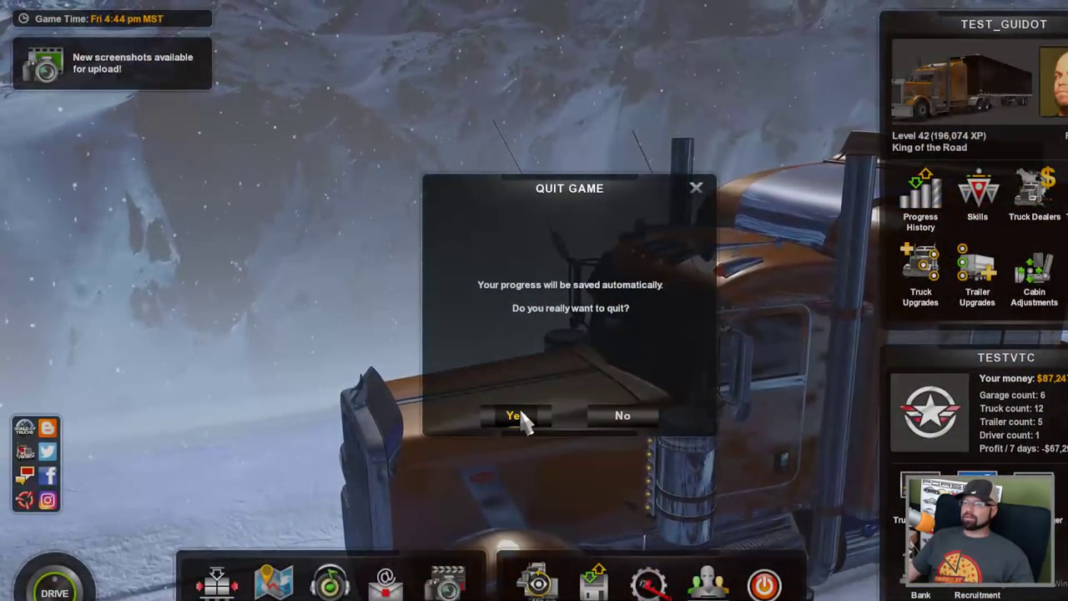
left_click(513, 414)
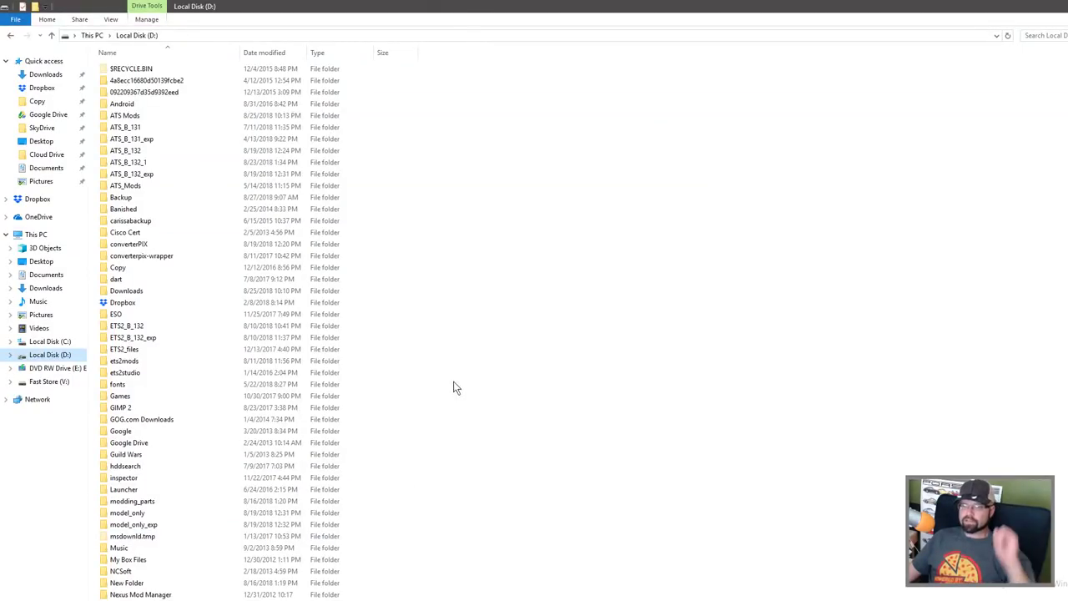
Browse from ATS_Mods through multipack_trailers into the STOUGHTON ZPLATE folder.
double_click(132, 186)
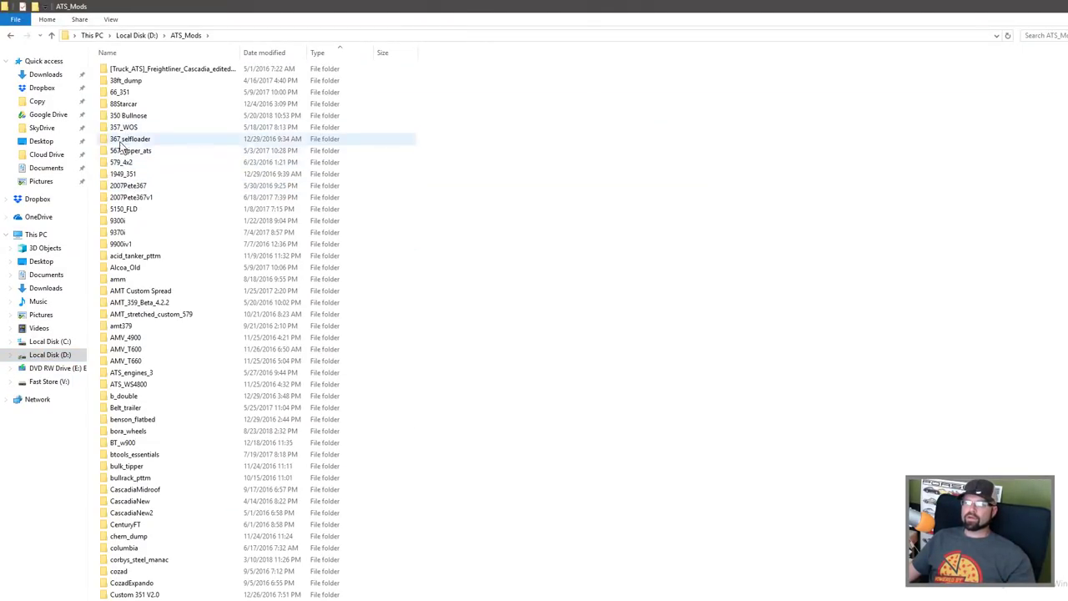
scroll(178, 438, "down", 4)
scroll(178, 436, "down", 19)
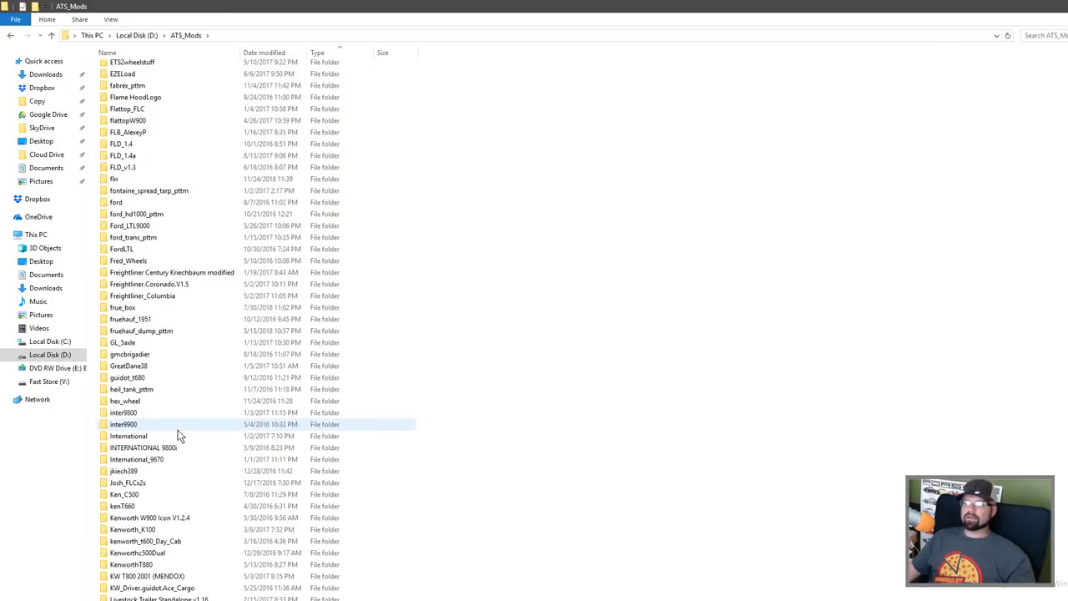
scroll(177, 432, "down", 6)
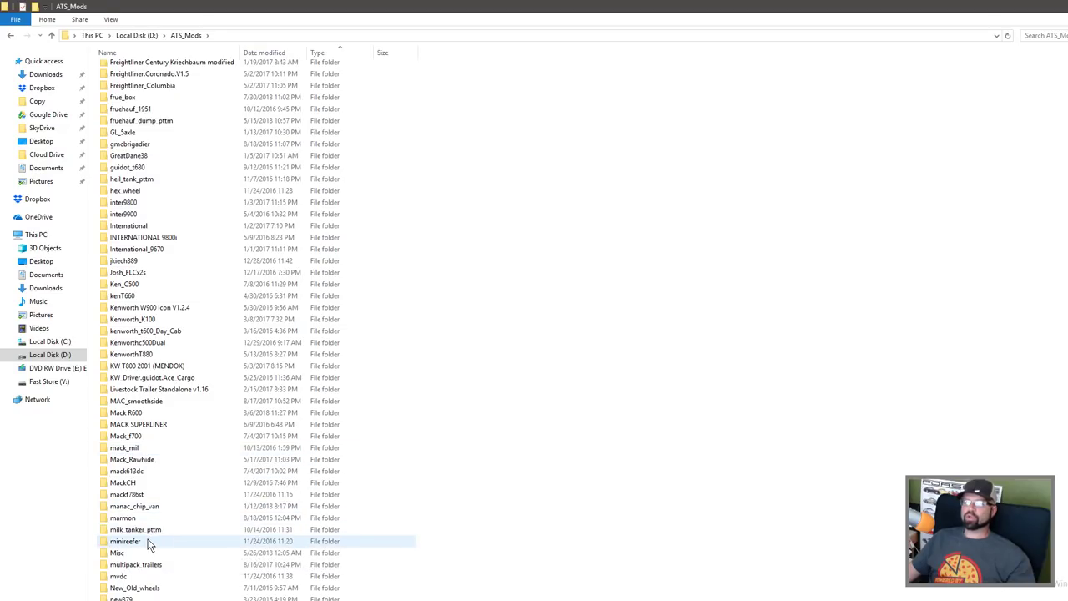
double_click(123, 569)
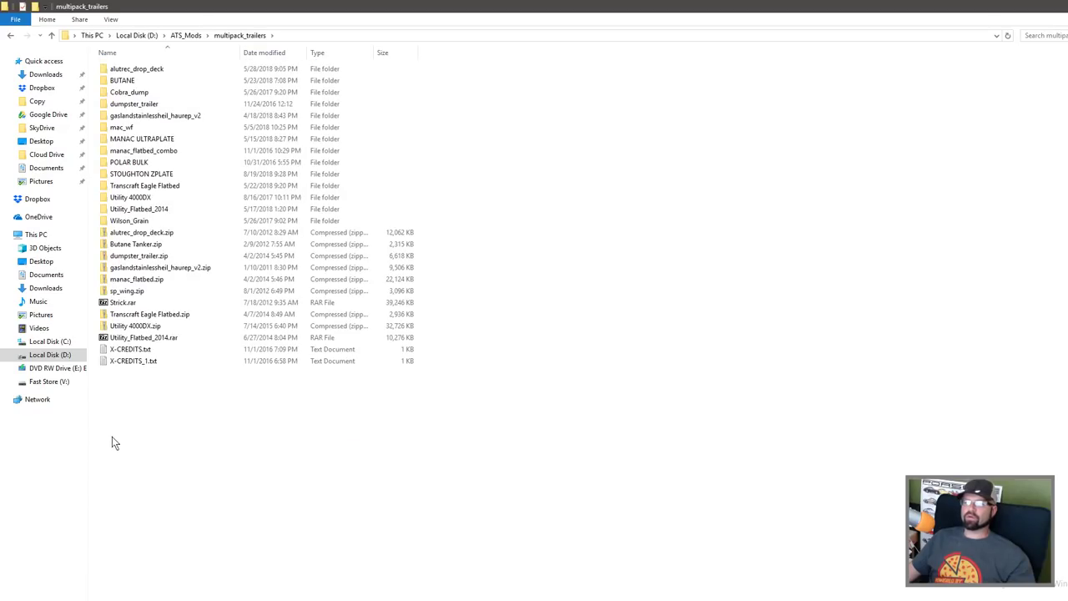
double_click(140, 175)
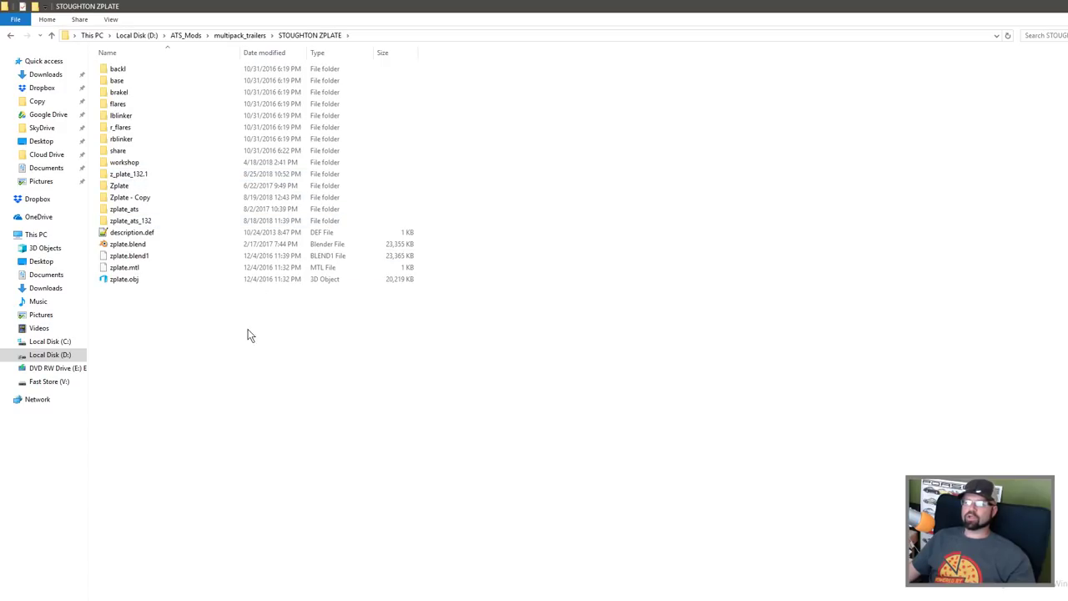
double_click(131, 186)
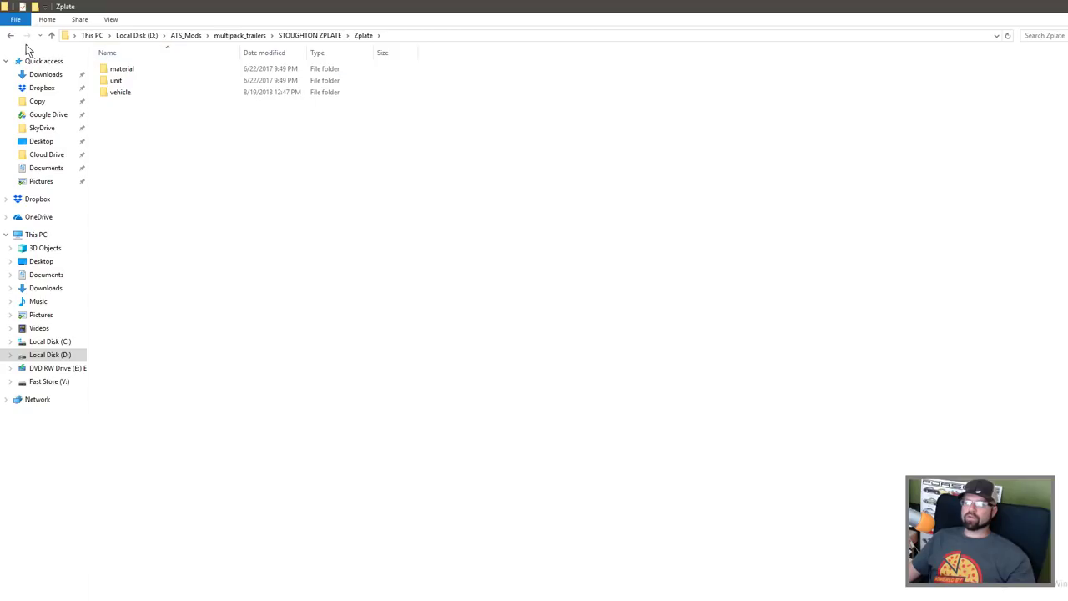
Open the z_plate_132.1 folder, then its def\vehicle subfolder.
left_click(10, 35)
left_click(120, 176)
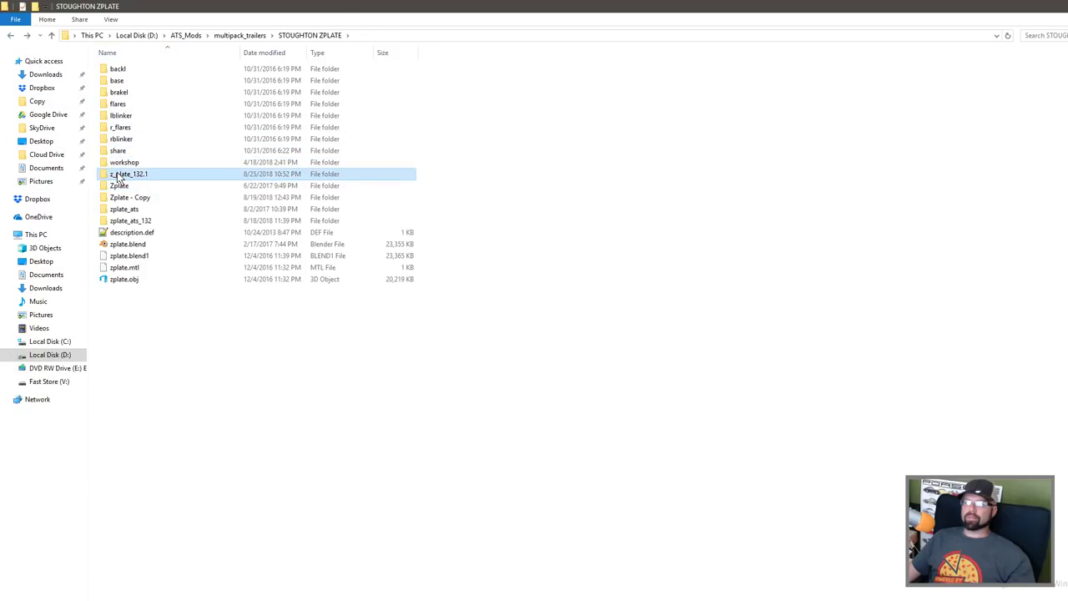
double_click(119, 175)
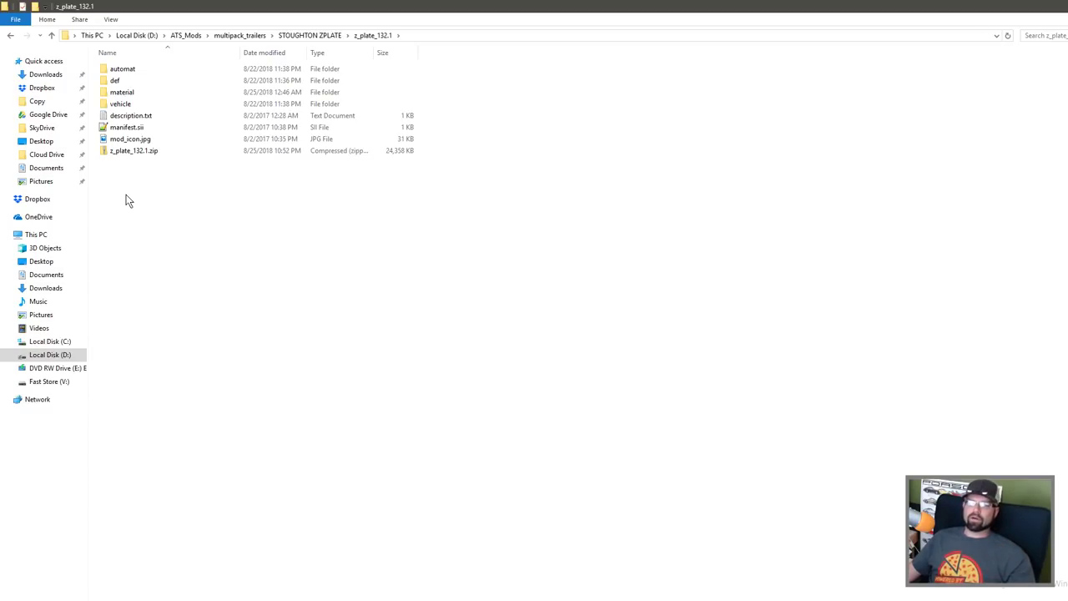
double_click(125, 82)
double_click(121, 70)
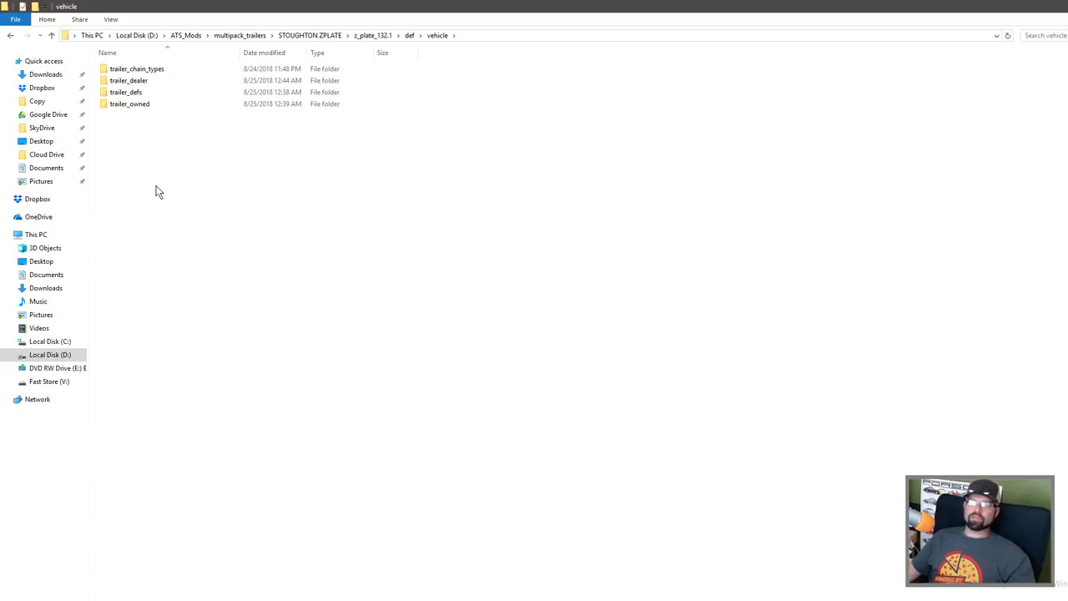
Read hfg.sii in trailer_chain_types, close it, and move on to the trailer_dealer folder.
double_click(121, 70)
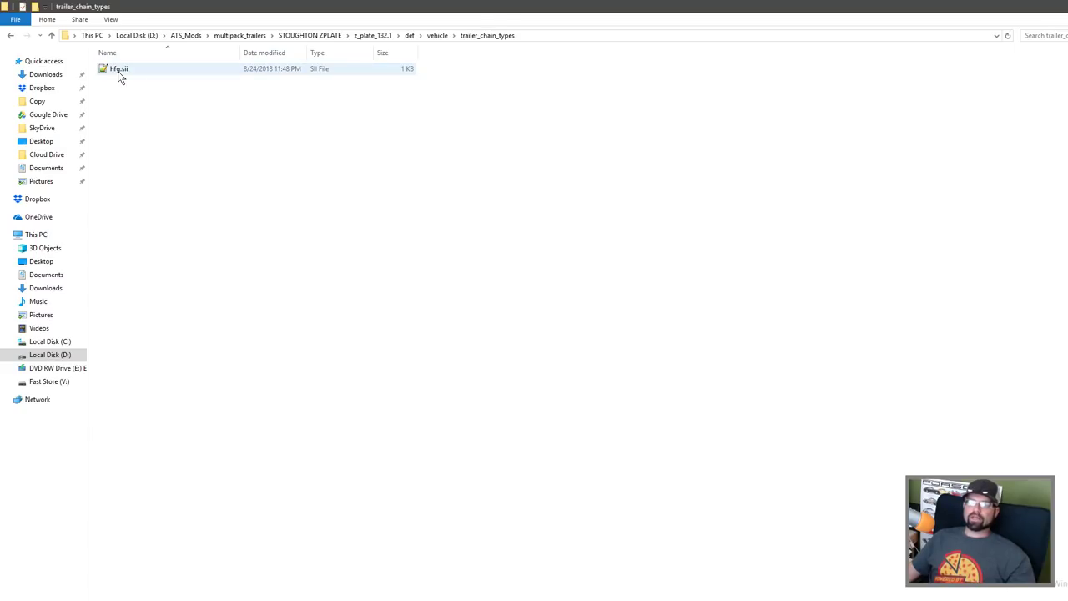
double_click(121, 72)
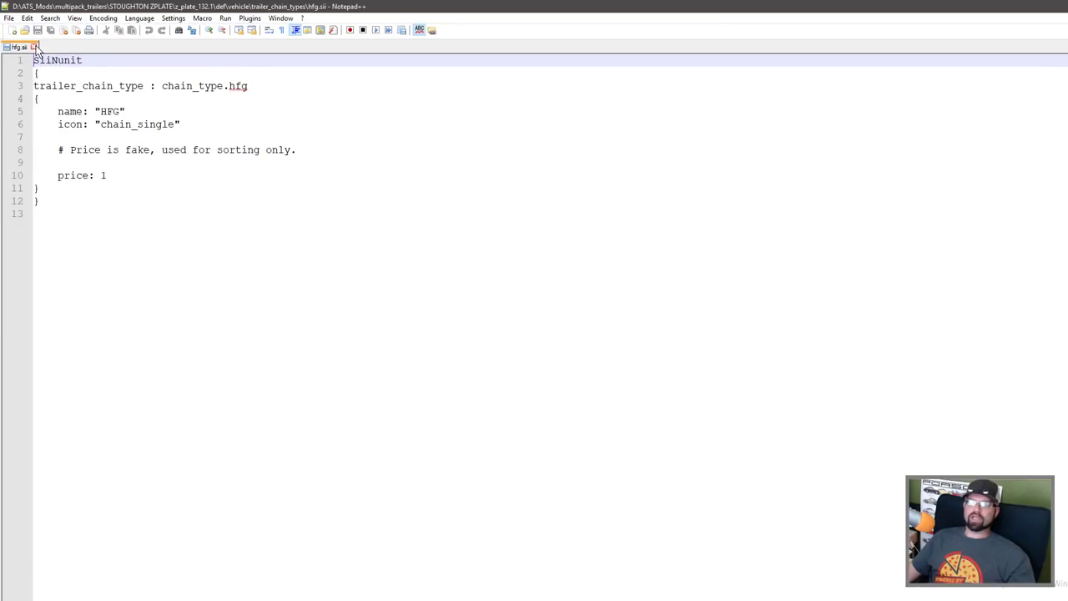
left_click(1056, 7)
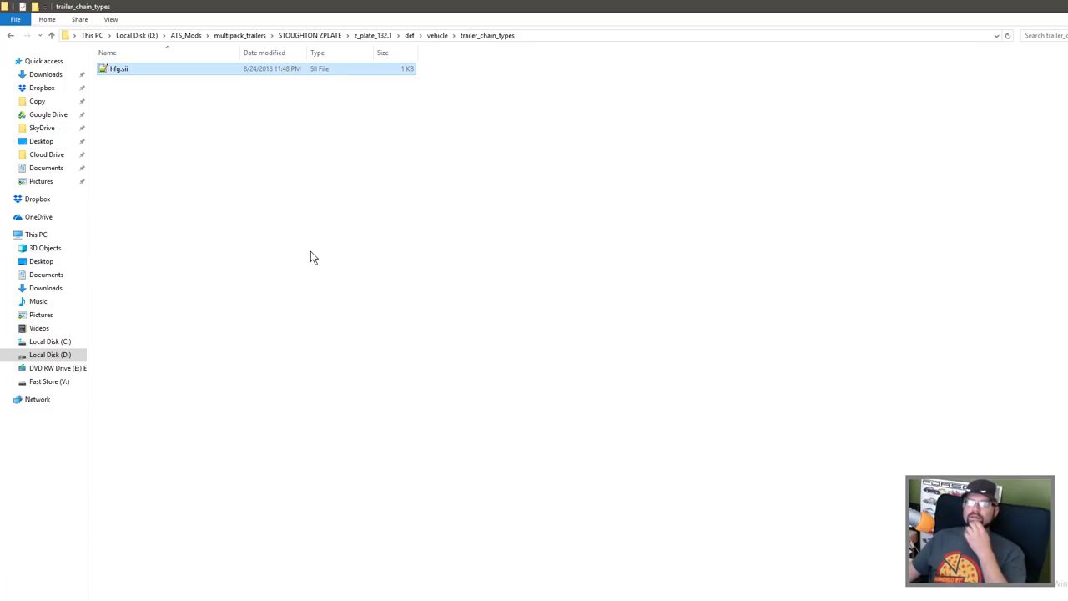
left_click(435, 36)
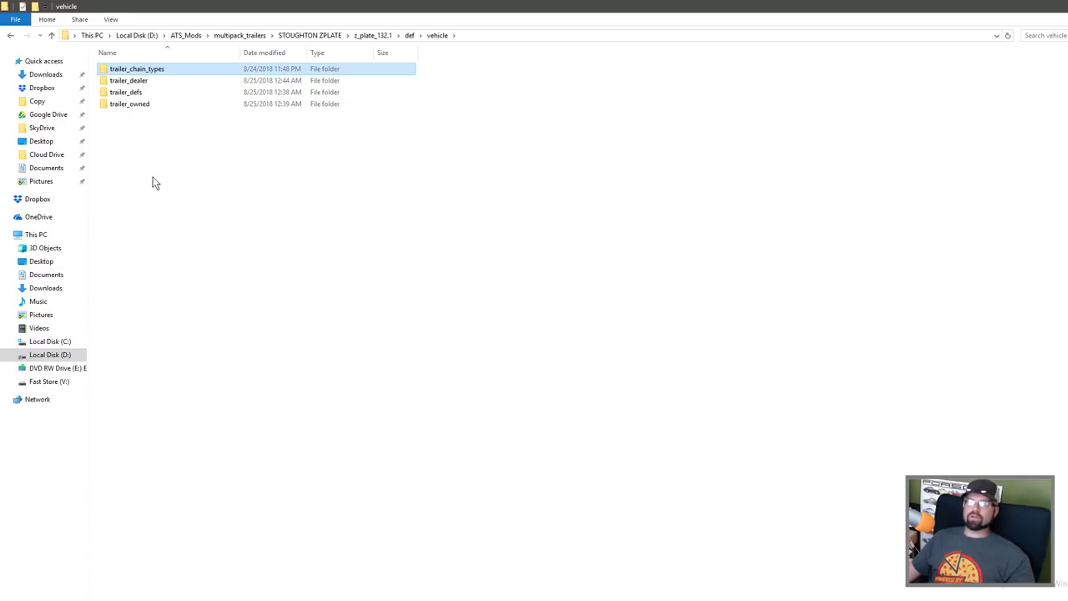
double_click(131, 83)
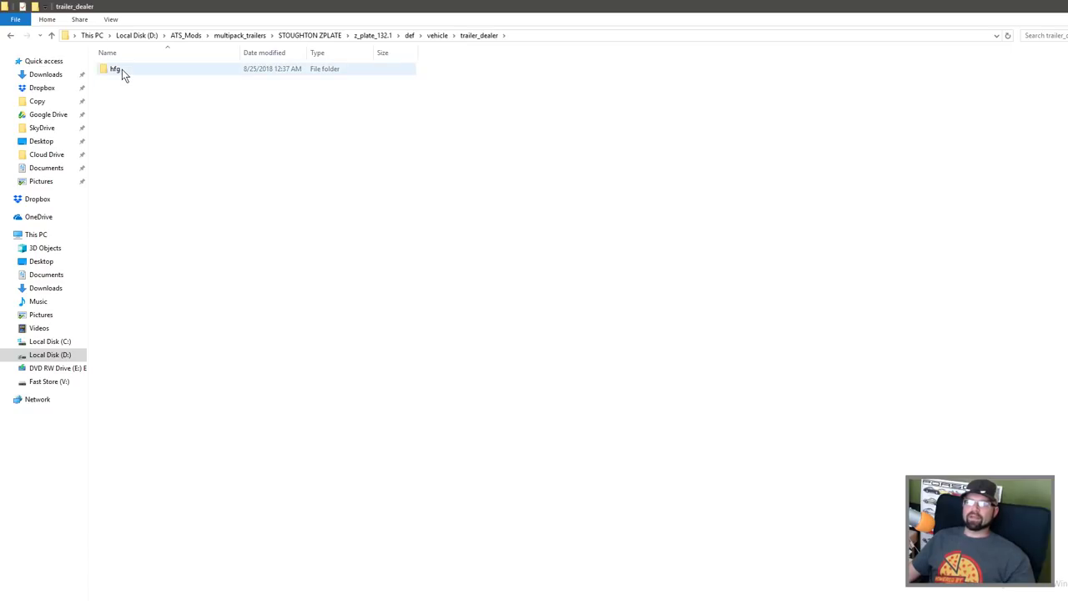
Reopen trailer_dealer, enter its hfg folder, and open hfg_zplate.53f.sii.
key("alt+Left")
left_click(214, 200)
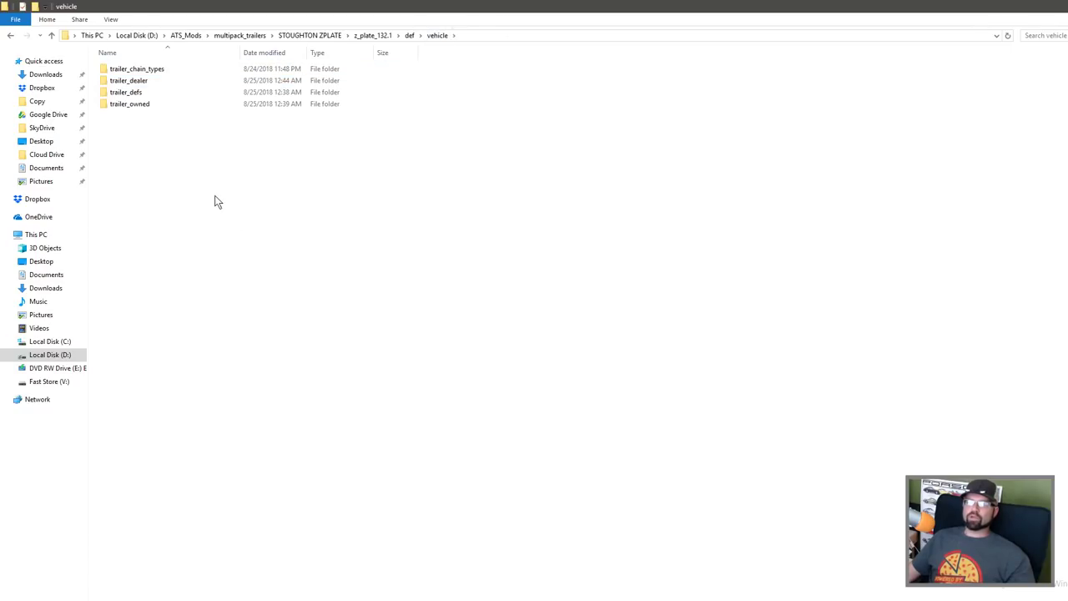
double_click(133, 83)
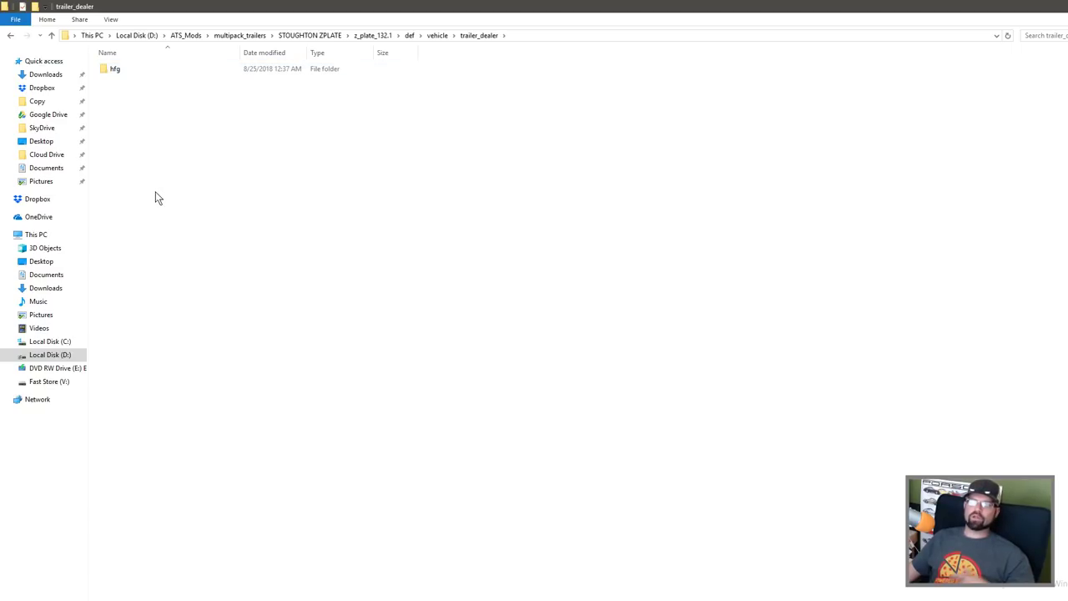
double_click(116, 73)
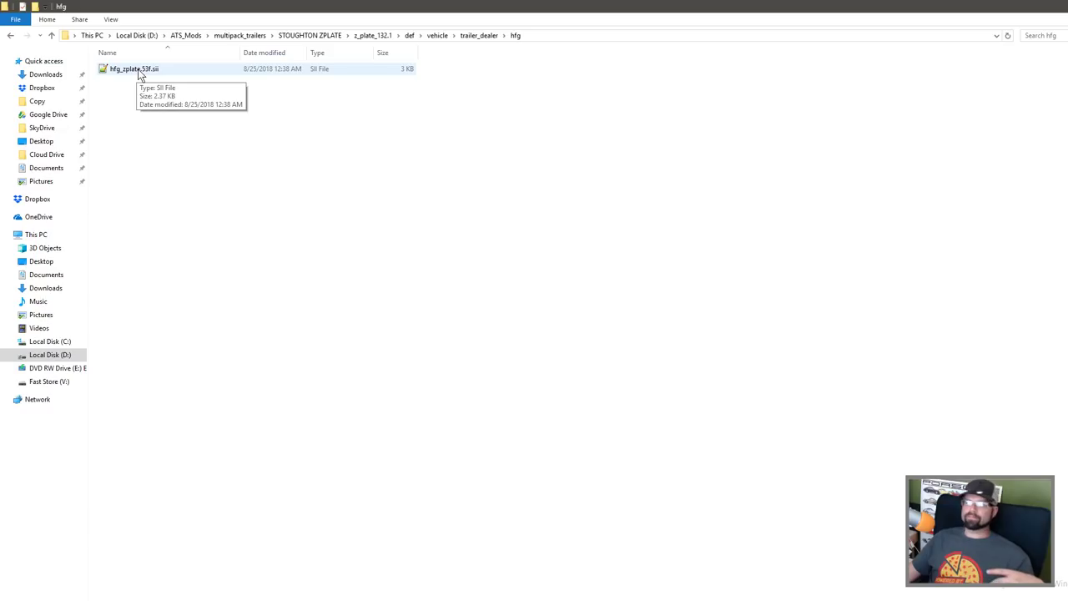
double_click(140, 72)
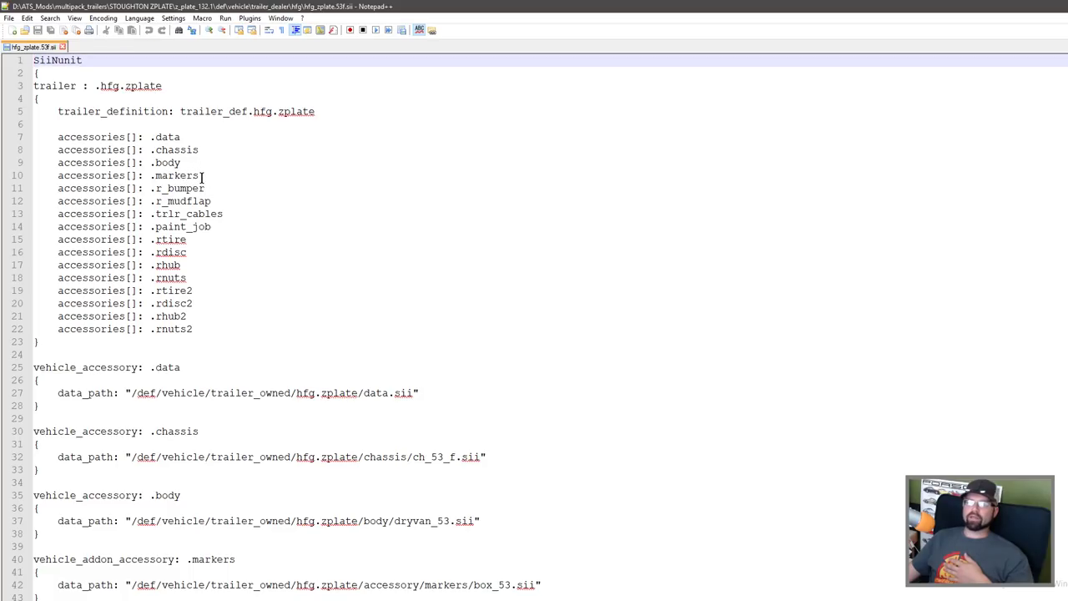
Inspect the body and .markers accessory entries and scroll through the accessory data paths.
left_click(180, 163)
double_click(171, 163)
left_click(212, 175)
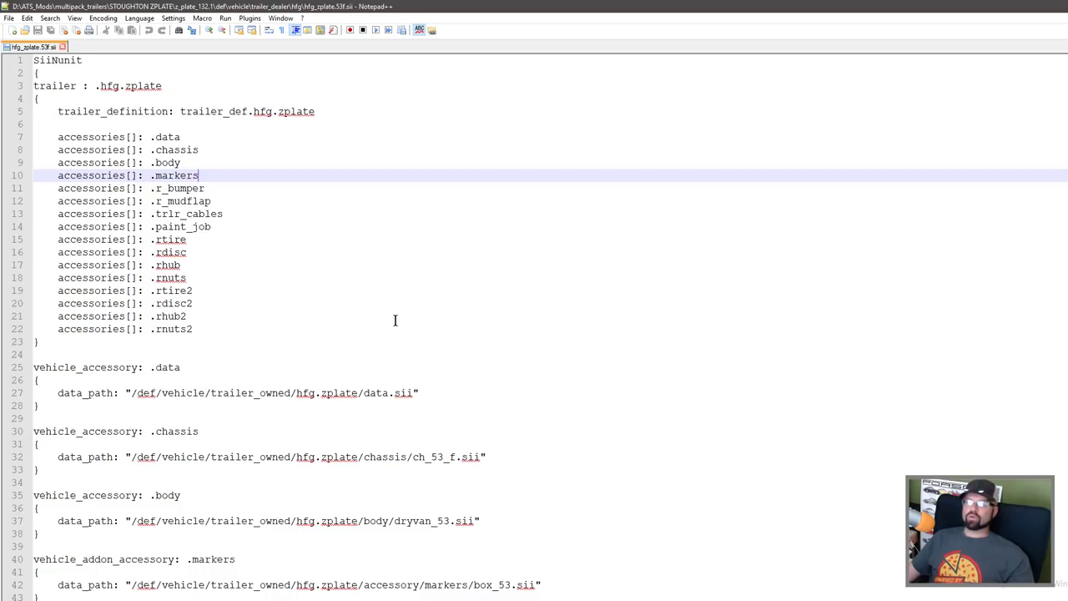
scroll(386, 334, "down", 1)
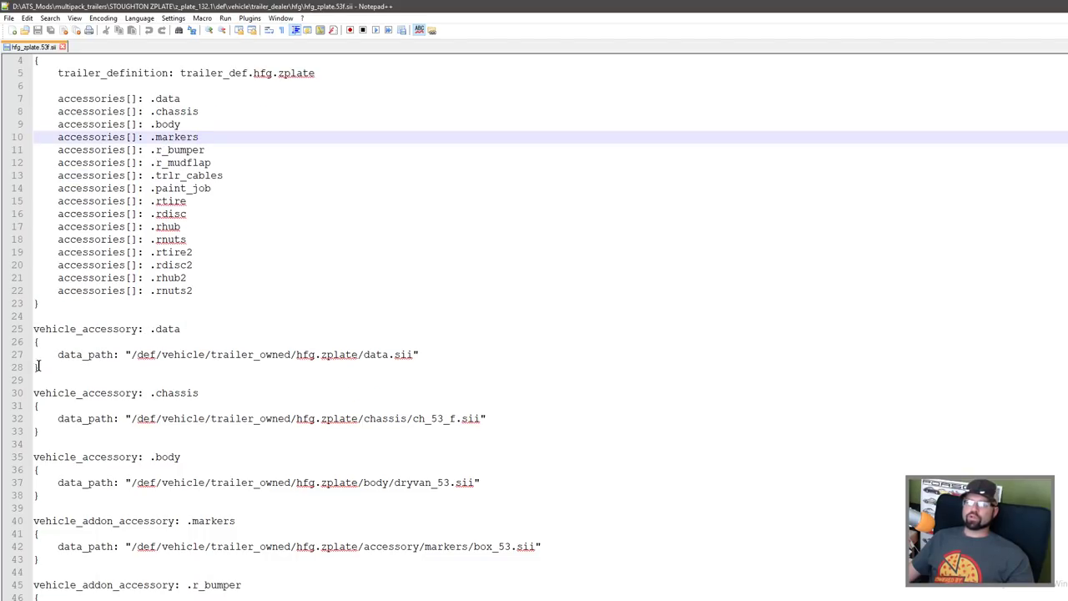
scroll(250, 368, "down", 3)
scroll(279, 350, "up", 4)
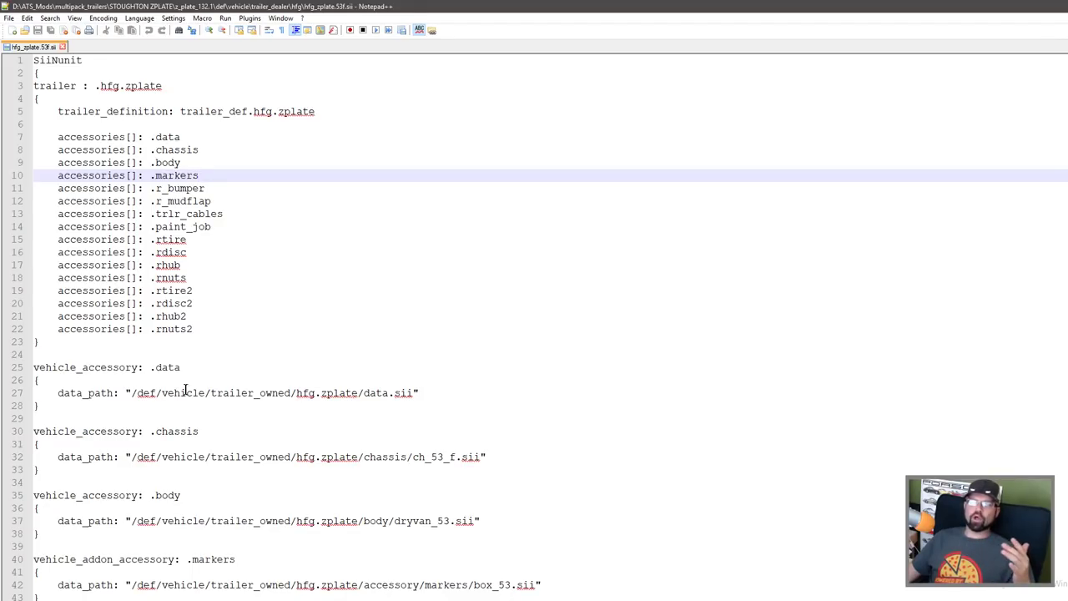
scroll(224, 276, "down", 2)
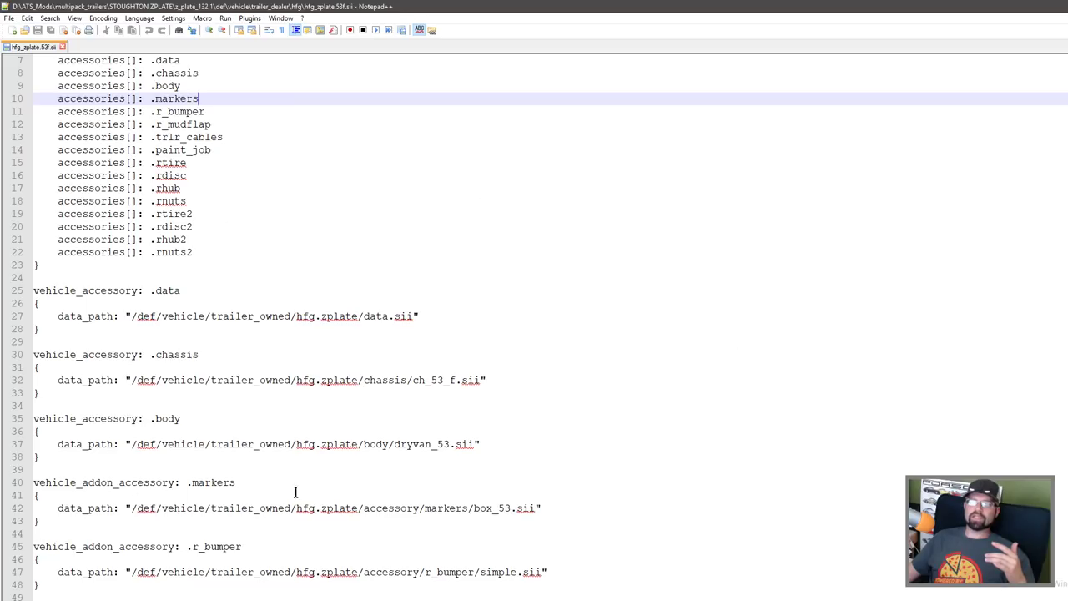
scroll(301, 480, "up", 2)
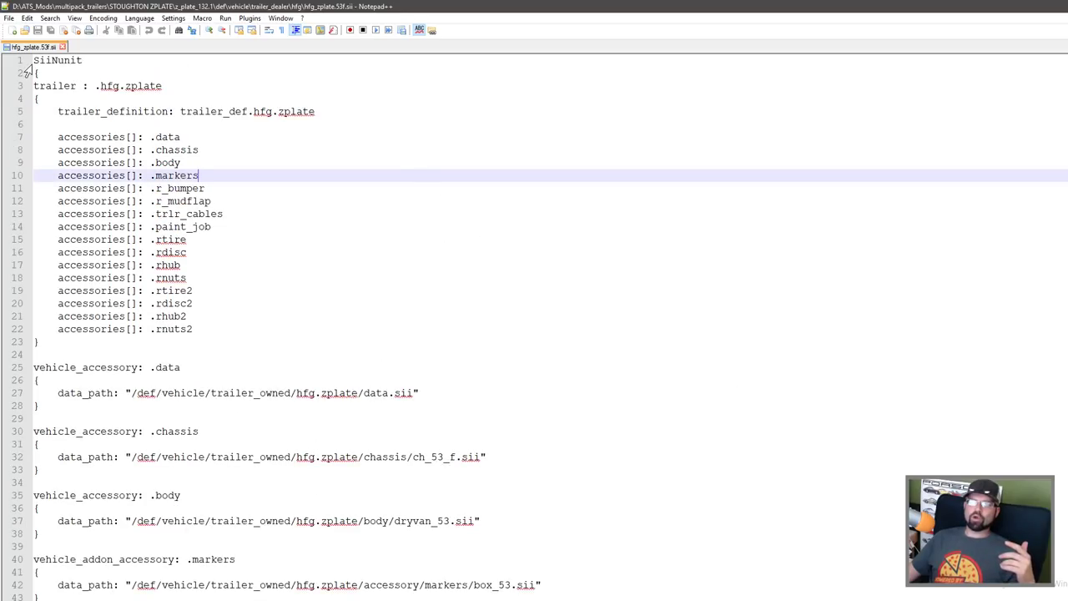
Select hfg.zplate on line 3 and start a case-matching Replace for it.
left_click_drag(26, 63, 500, 597)
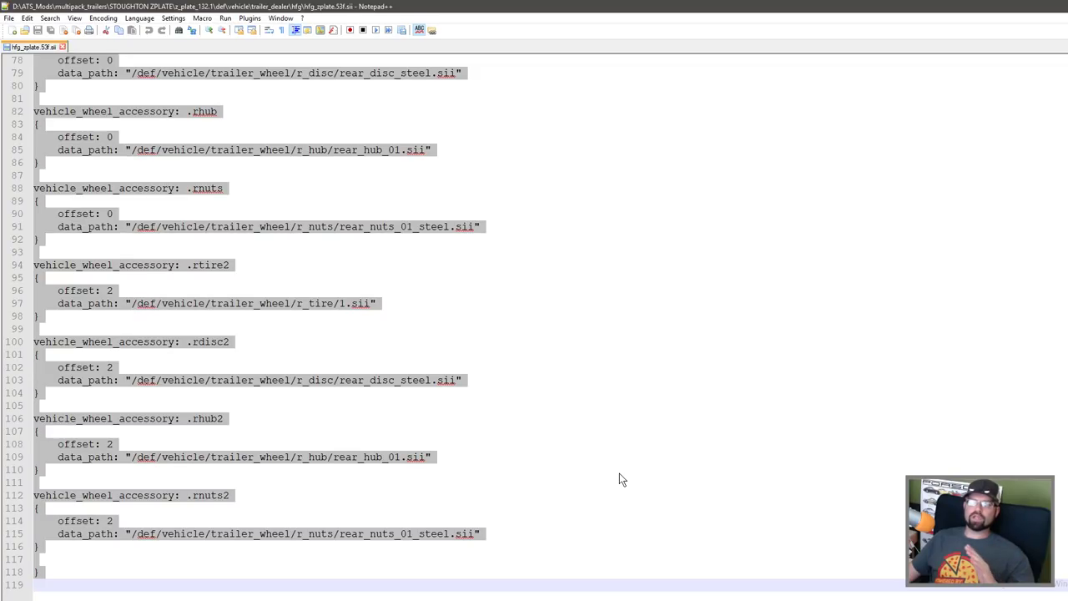
scroll(551, 508, "up", 11)
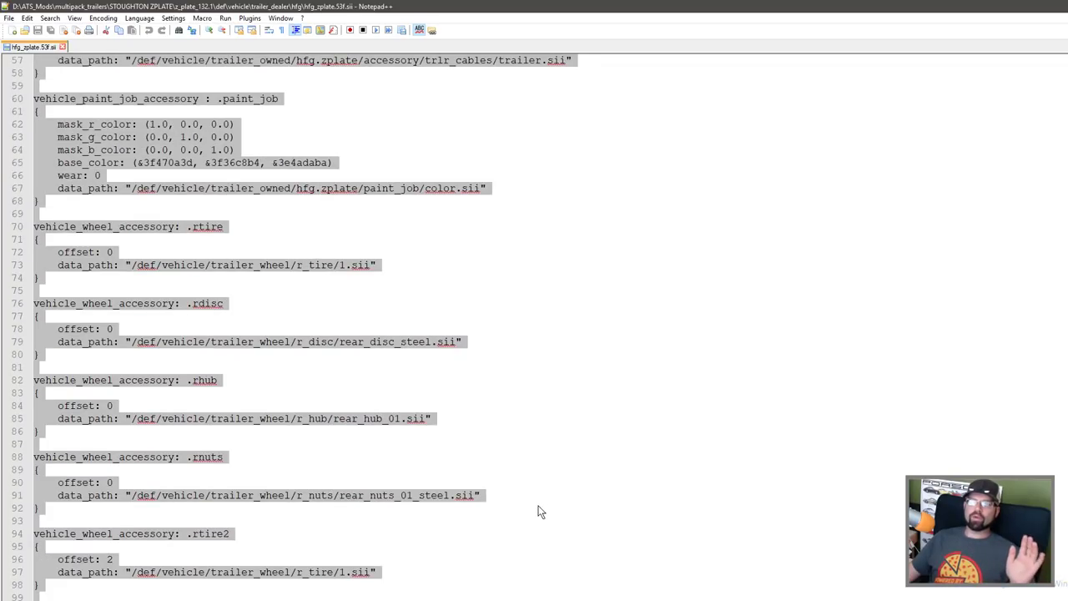
left_click(540, 492)
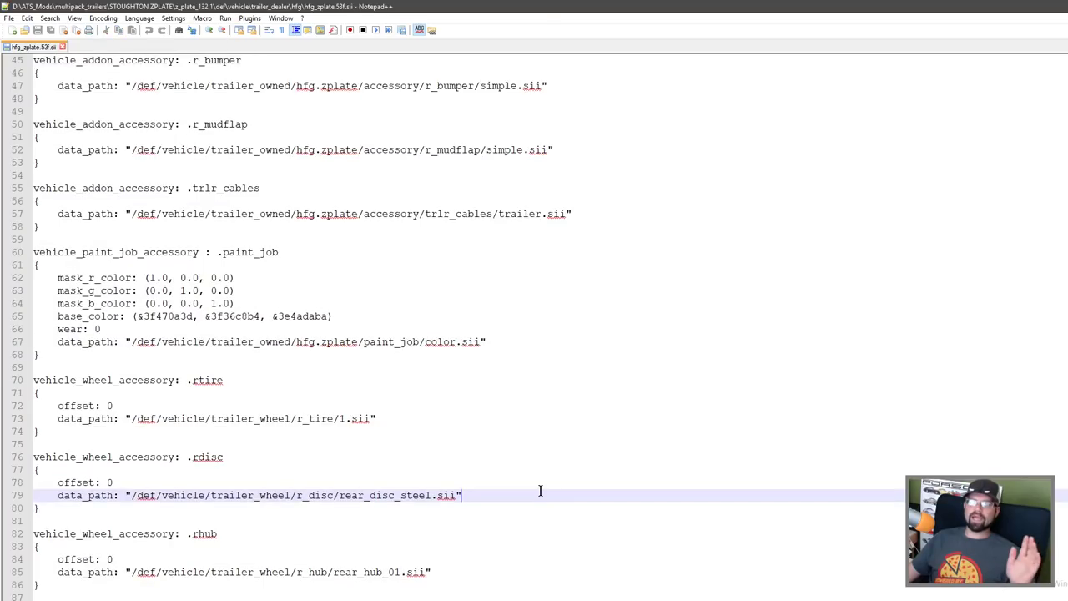
scroll(540, 491, "up", 2)
scroll(540, 491, "up", 2)
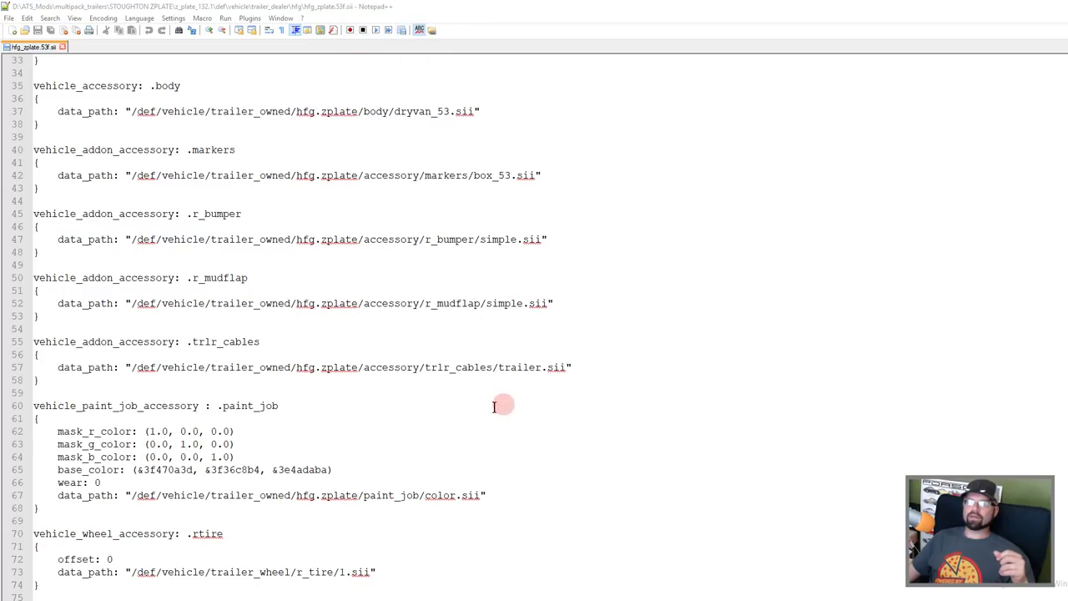
scroll(410, 409, "up", 10)
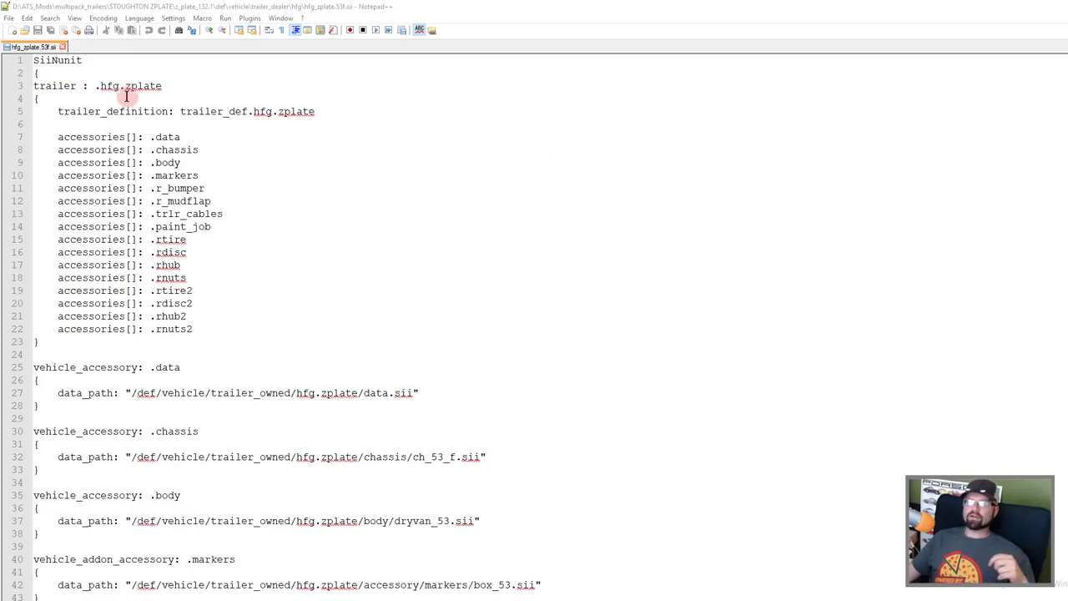
left_click_drag(163, 86, 99, 85)
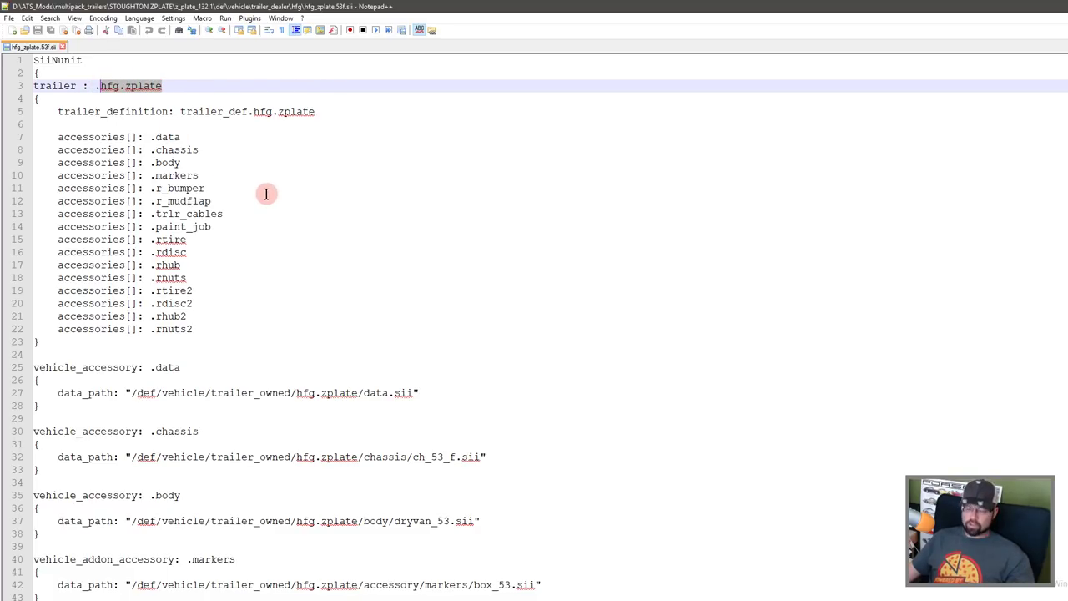
key("ctrl+h")
double_click(520, 277)
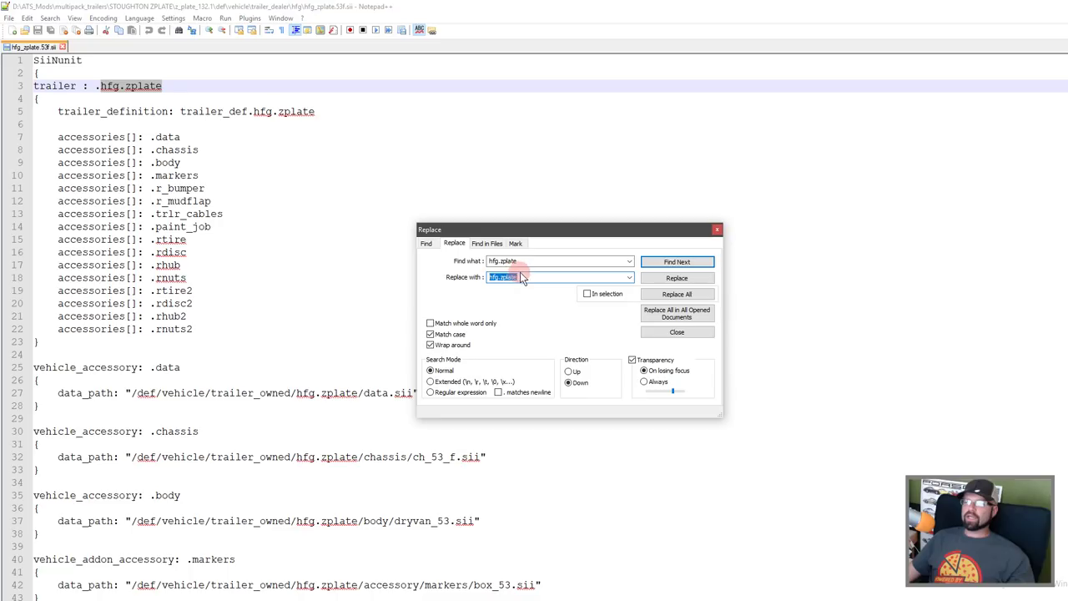
double_click(530, 276)
left_click(526, 277)
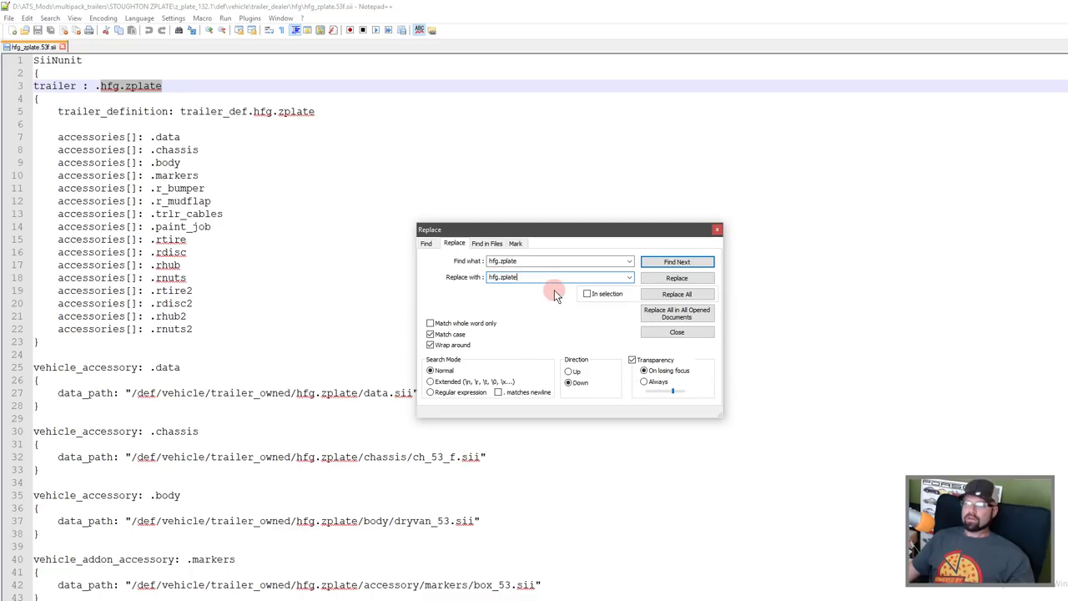
key("BackSpace")
key("BackSpace")
key("BackSpace")
key("BackSpace")
key("BackSpace")
key("BackSpace")
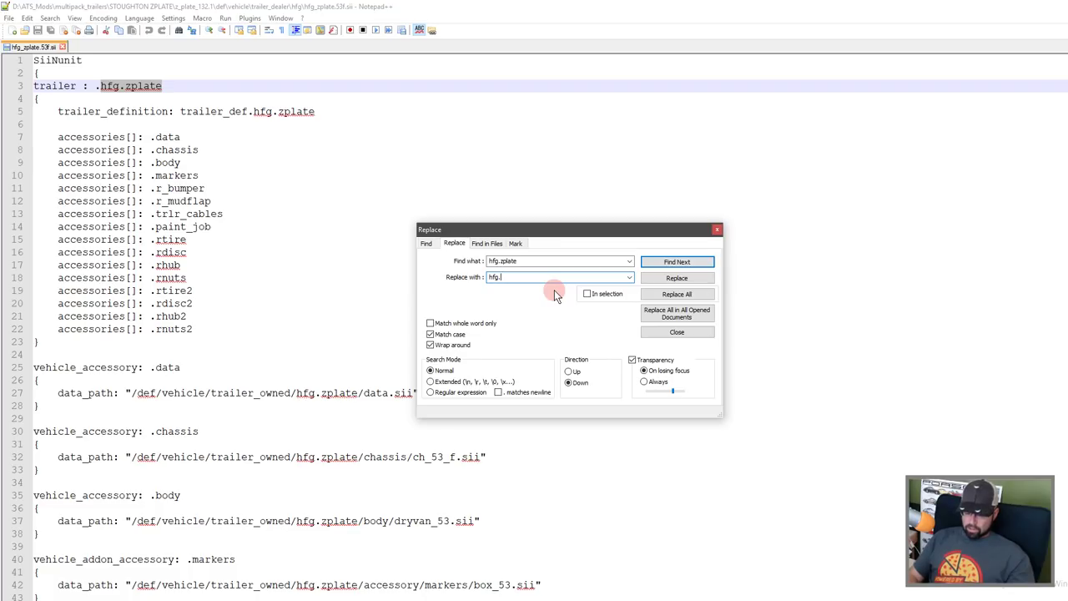
type("ultraplate")
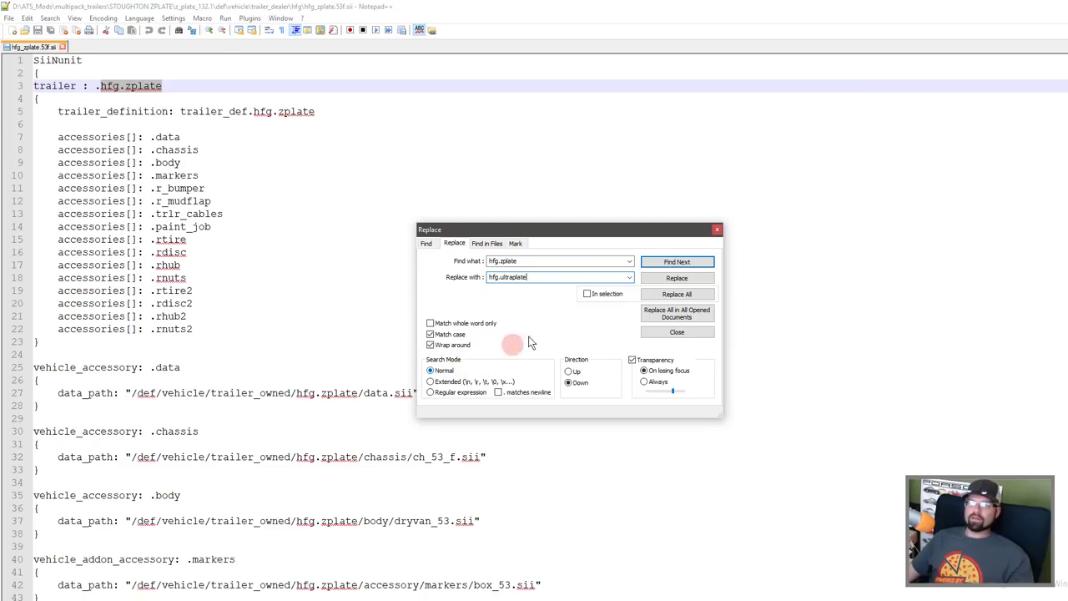
left_click(717, 229)
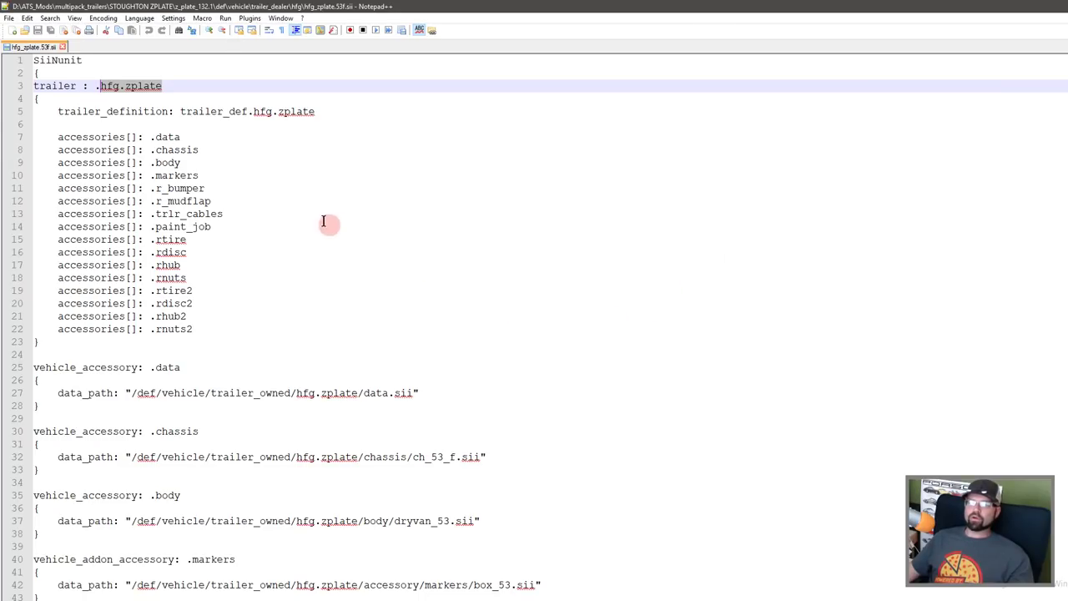
left_click(305, 202)
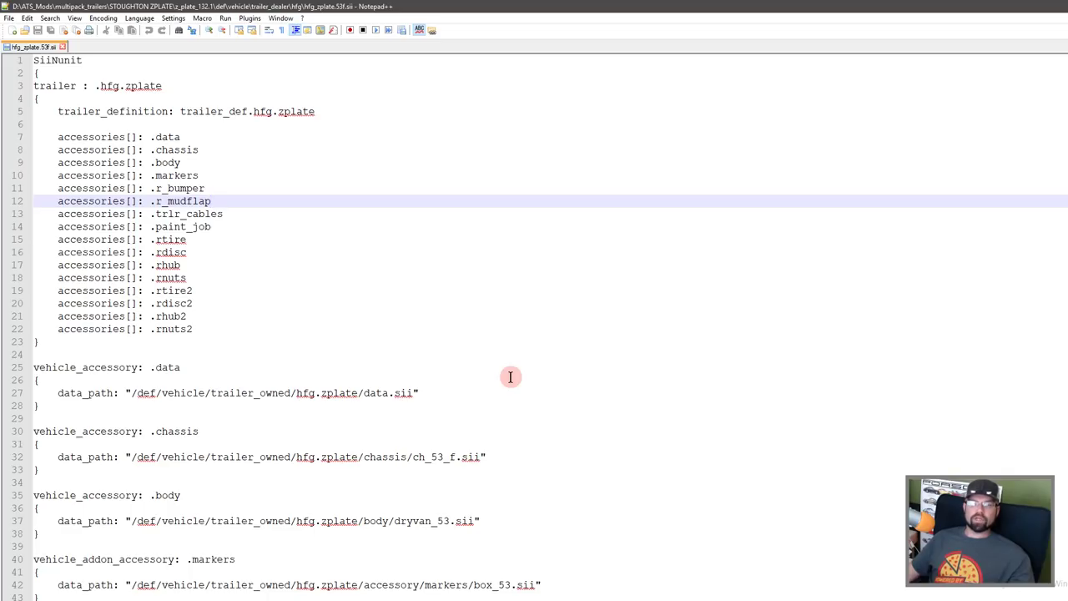
scroll(509, 376, "down", 1)
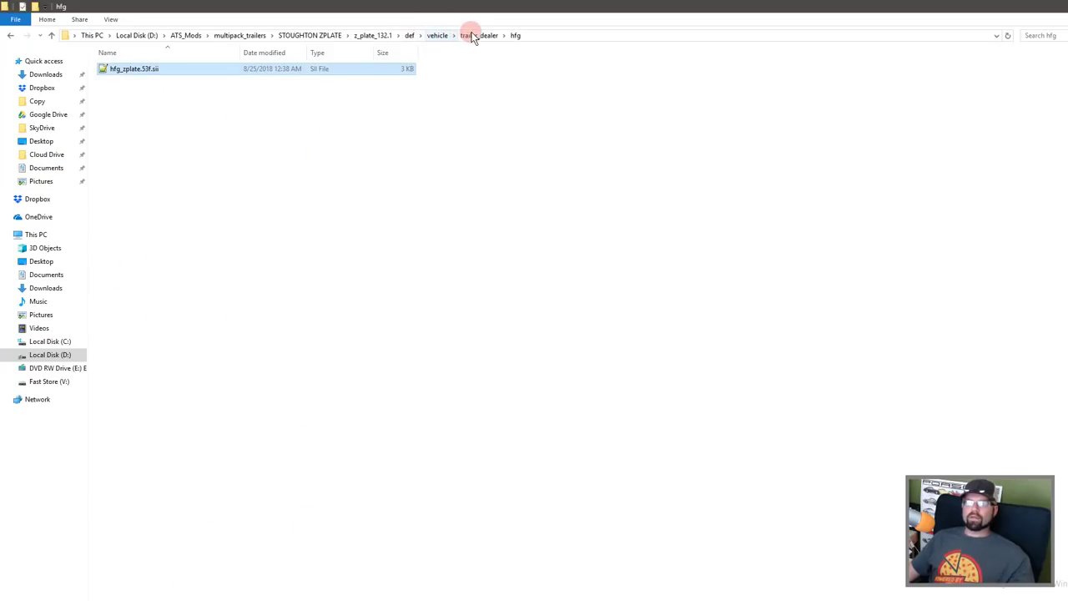
Go from the vehicle folder into trailer_defs and open hfg.z.plate.sii in Notepad++.
left_click(472, 35)
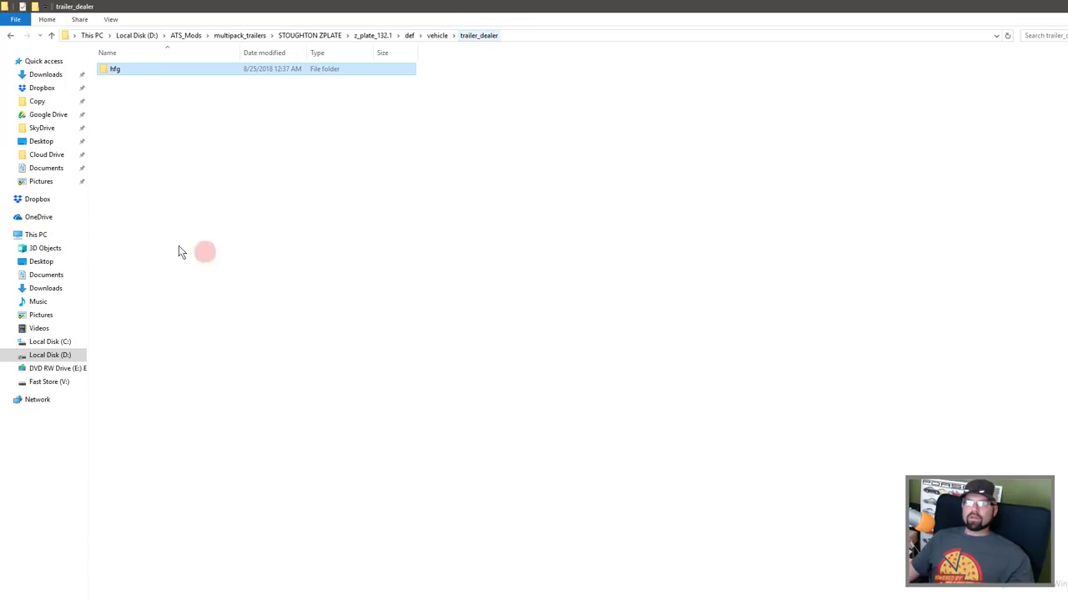
left_click(434, 35)
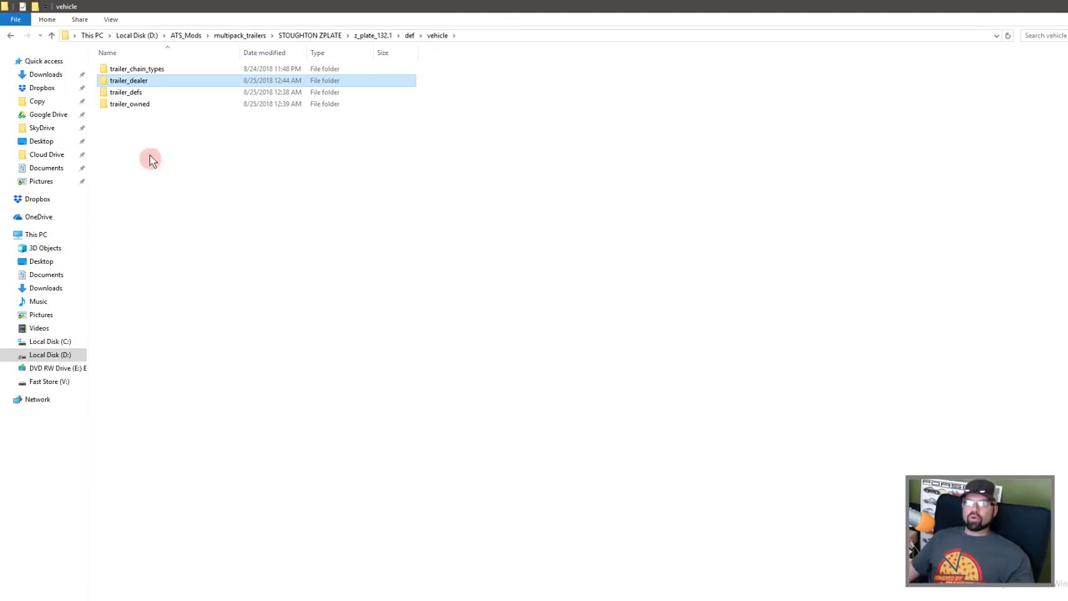
double_click(127, 92)
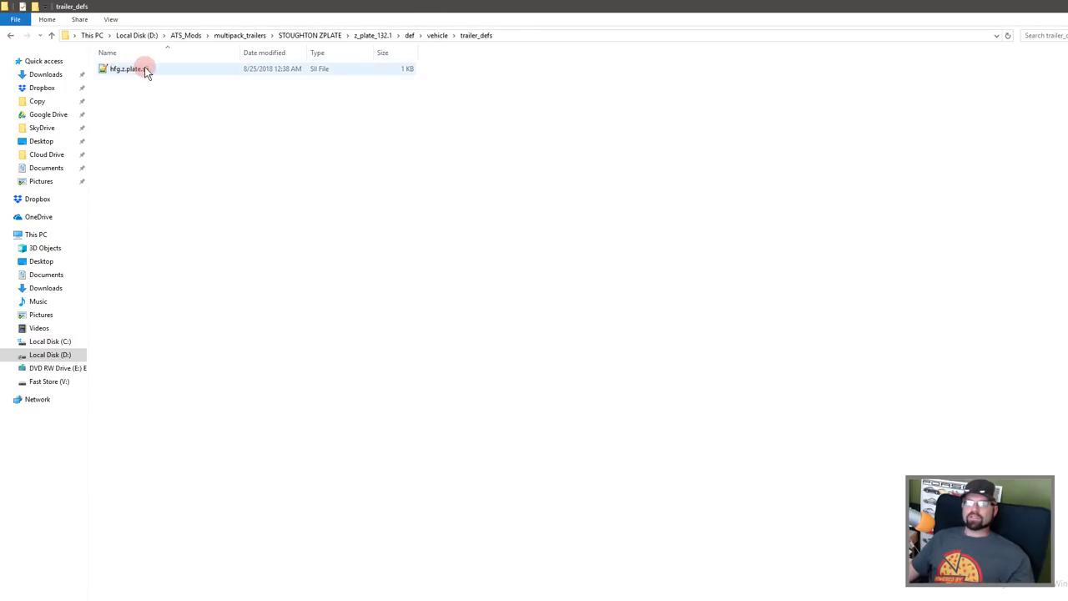
left_click(111, 71)
double_click(110, 69)
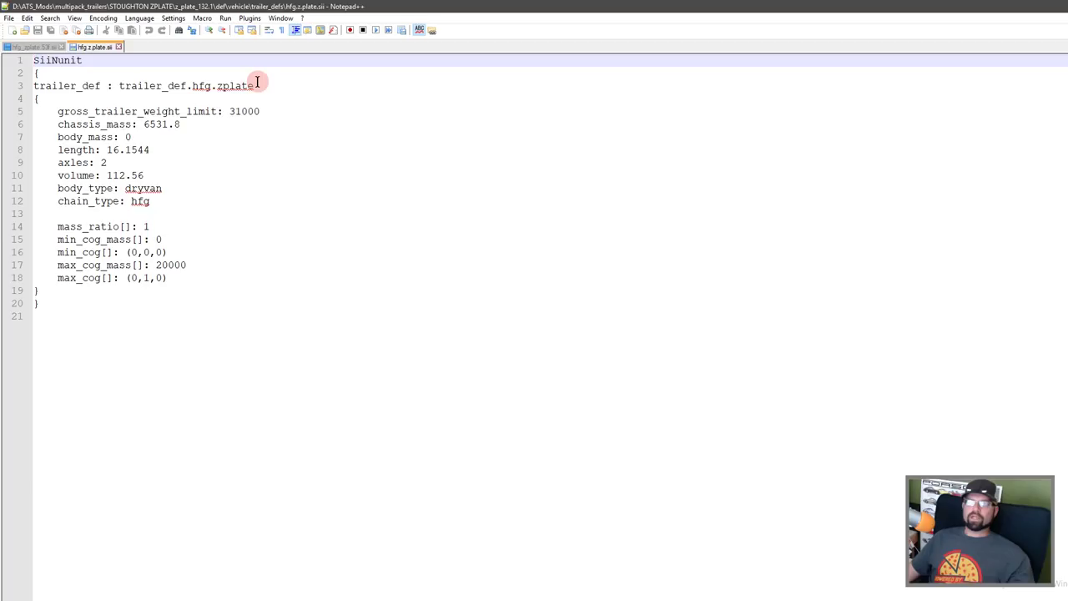
Compare the hfg.zplate trailer_def name with the dealer file's line 5 reference.
left_click_drag(255, 86, 122, 86)
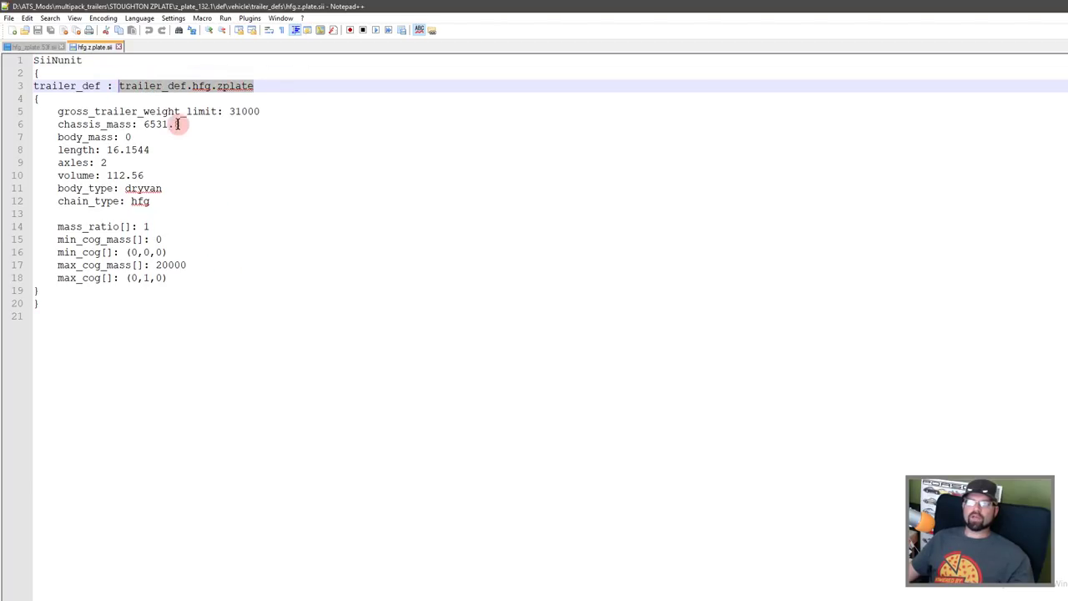
left_click(32, 47)
left_click_drag(316, 73, 185, 74)
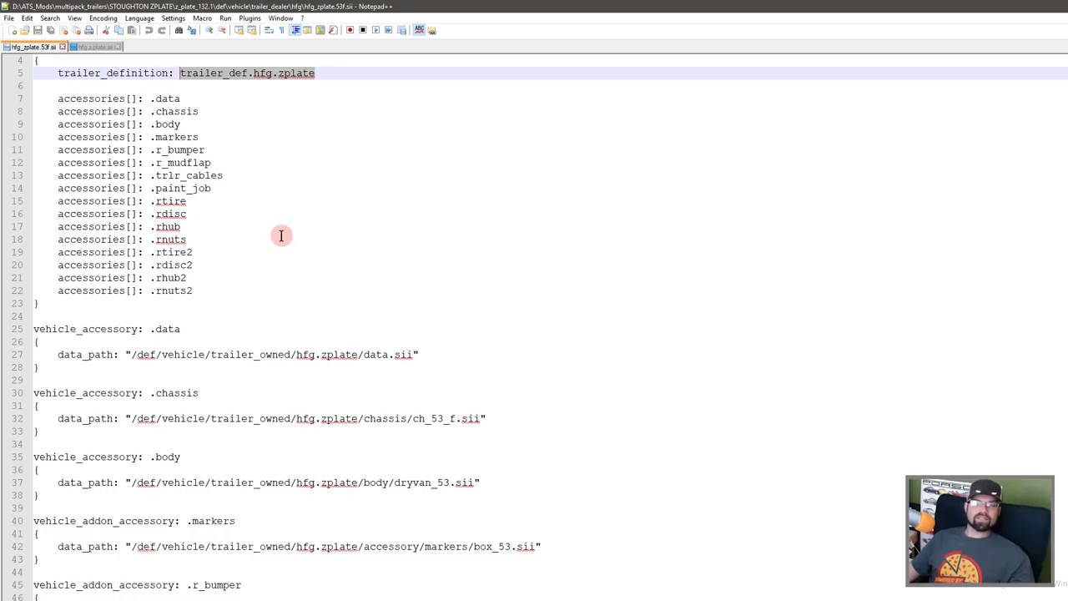
left_click(83, 46)
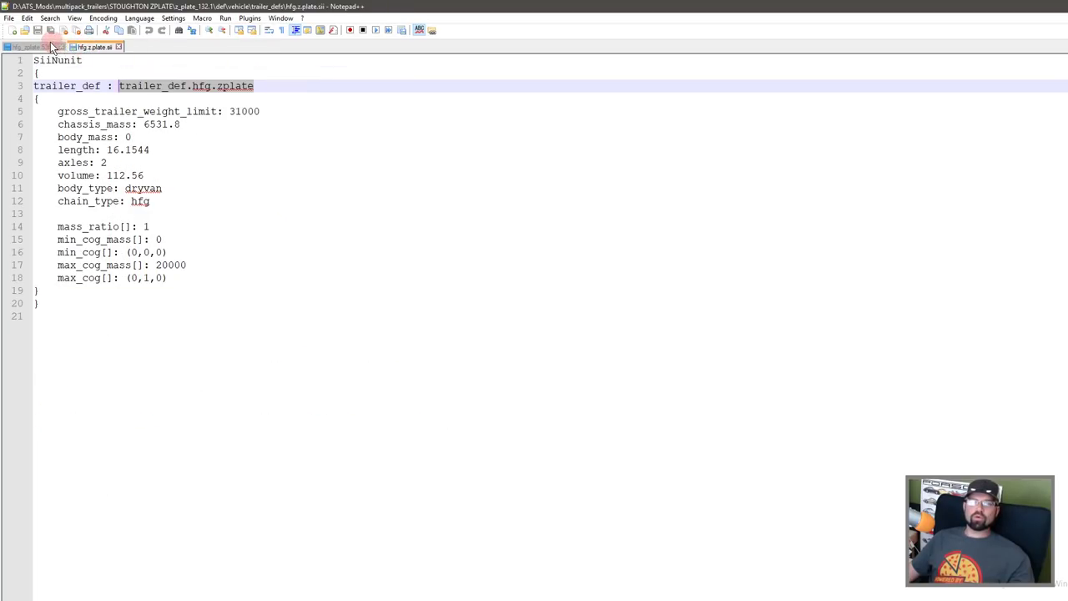
left_click(45, 48)
left_click(94, 47)
left_click(29, 47)
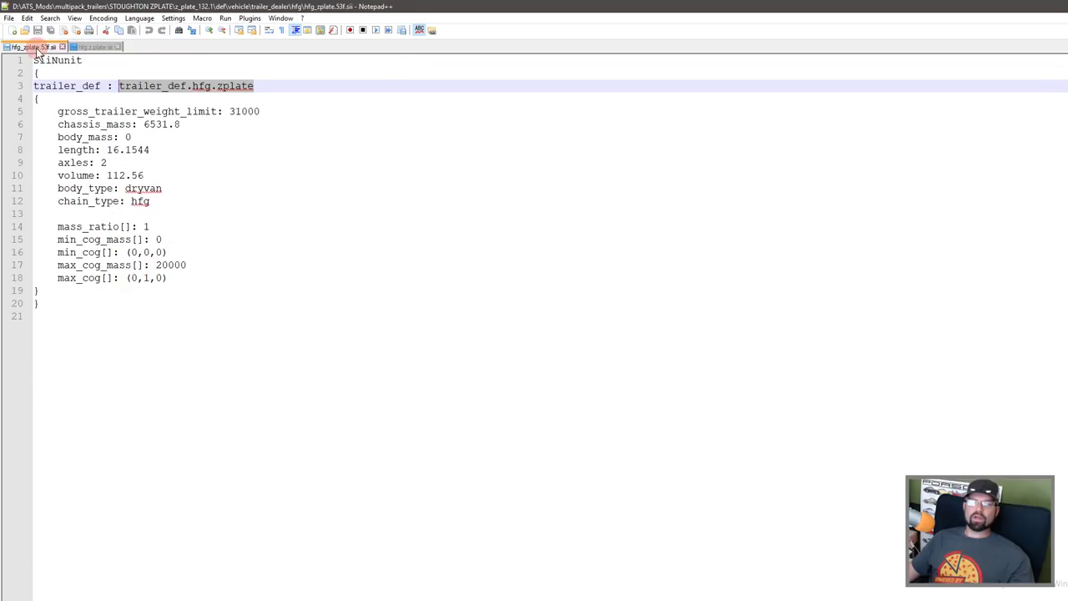
left_click(96, 46)
left_click(37, 47)
left_click(91, 48)
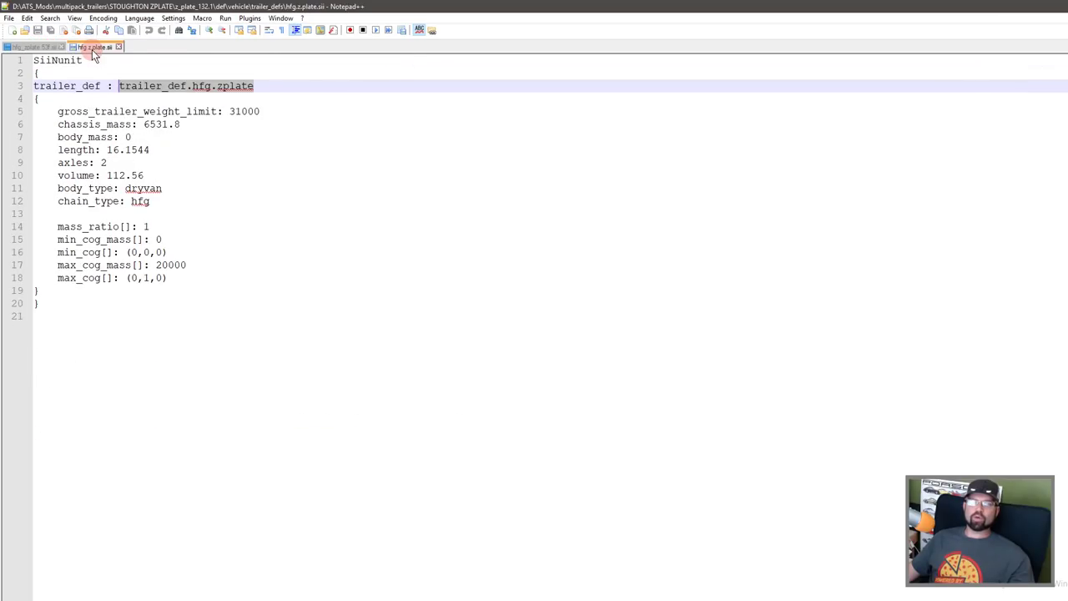
Review hfg.z.plate.sii's contents, checking hfg on line 12 and hfg.zplate on line 3.
left_click(291, 240)
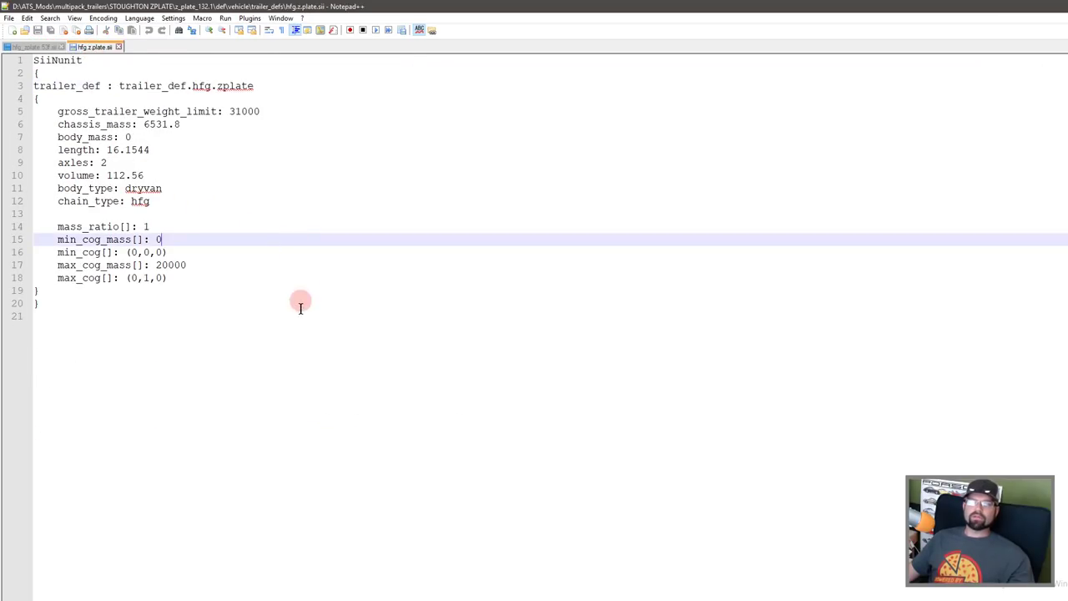
left_click_drag(147, 331, 24, 67)
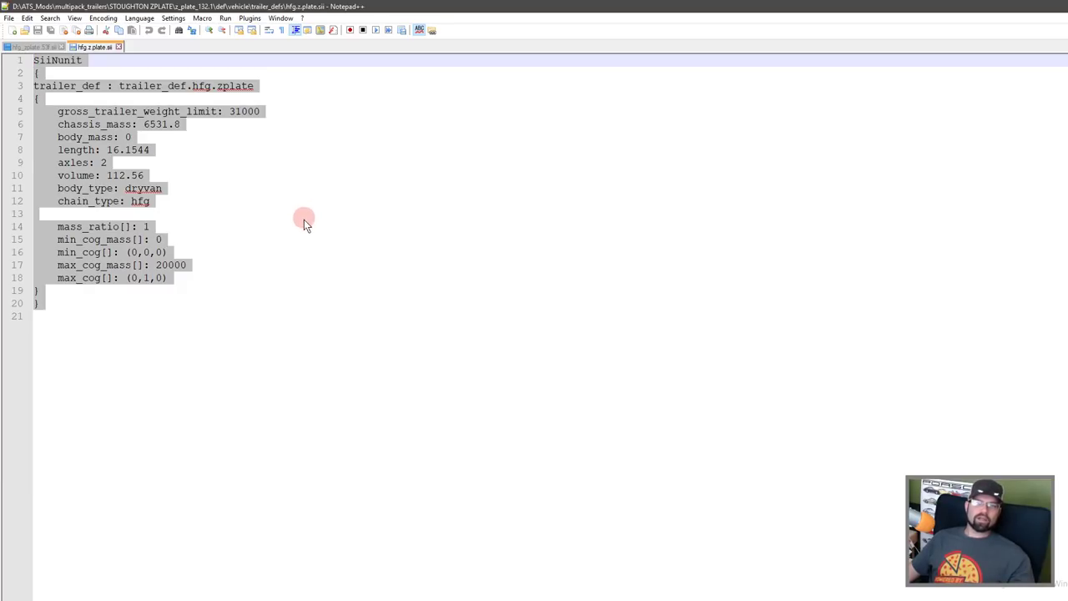
left_click(170, 203)
double_click(138, 201)
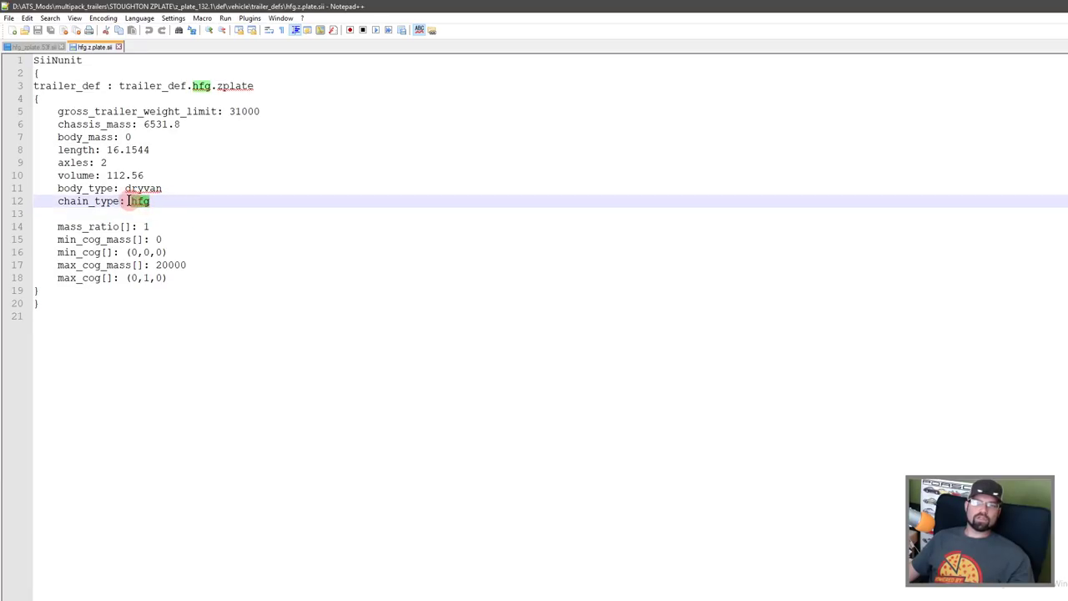
left_click(243, 83)
left_click_drag(252, 85, 190, 86)
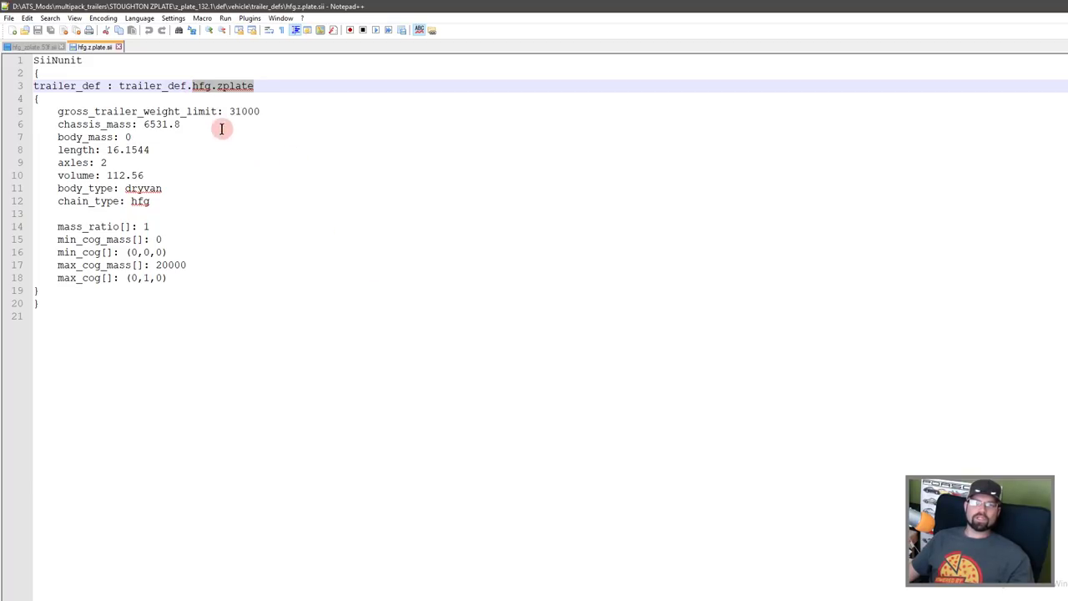
left_click(235, 250)
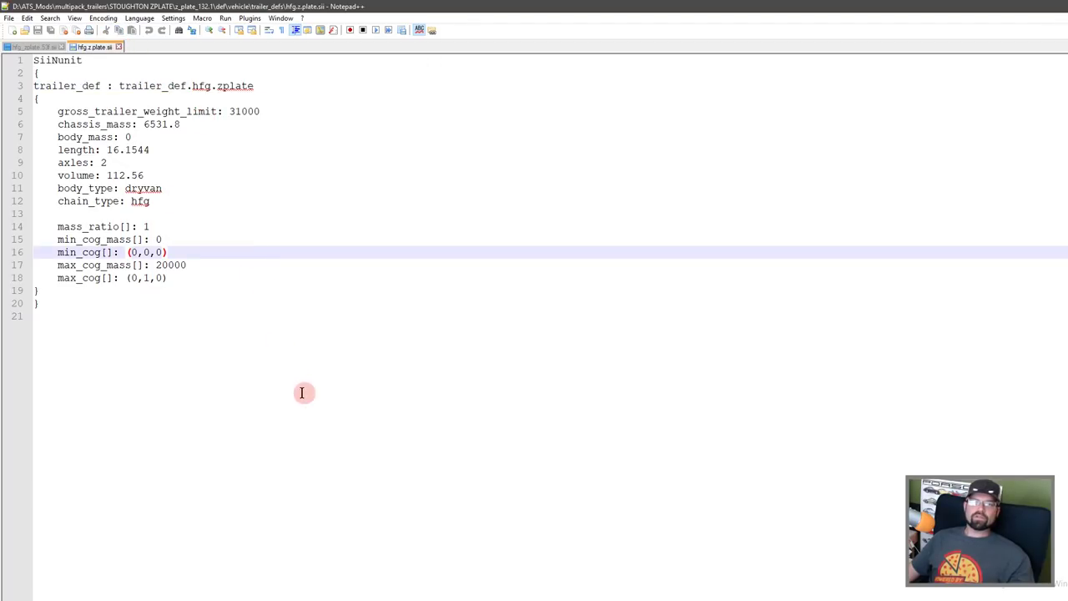
Match trailer_def.hfg.zplate in both files once more, then return to File Explorer.
left_click(35, 47)
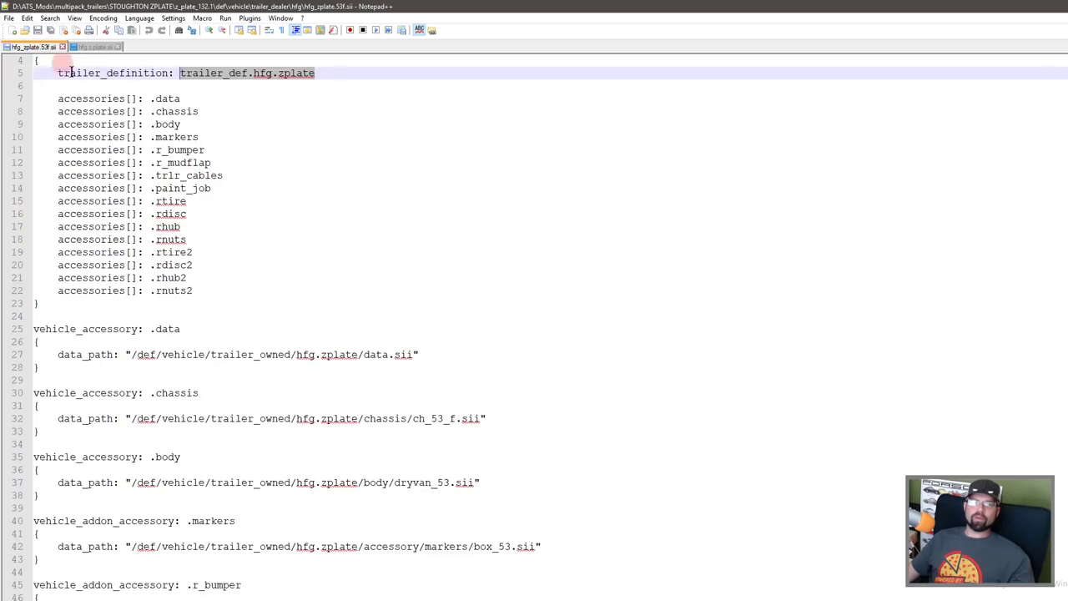
triple_click(263, 74)
left_click(262, 74)
left_click_drag(341, 70, 180, 72)
left_click(99, 47)
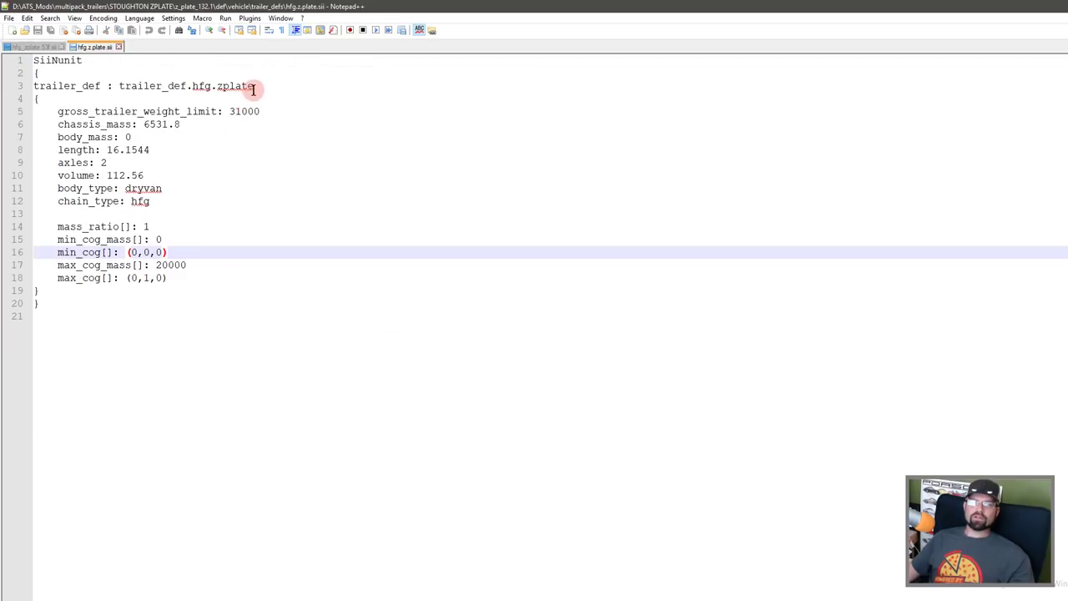
left_click_drag(254, 86, 107, 85)
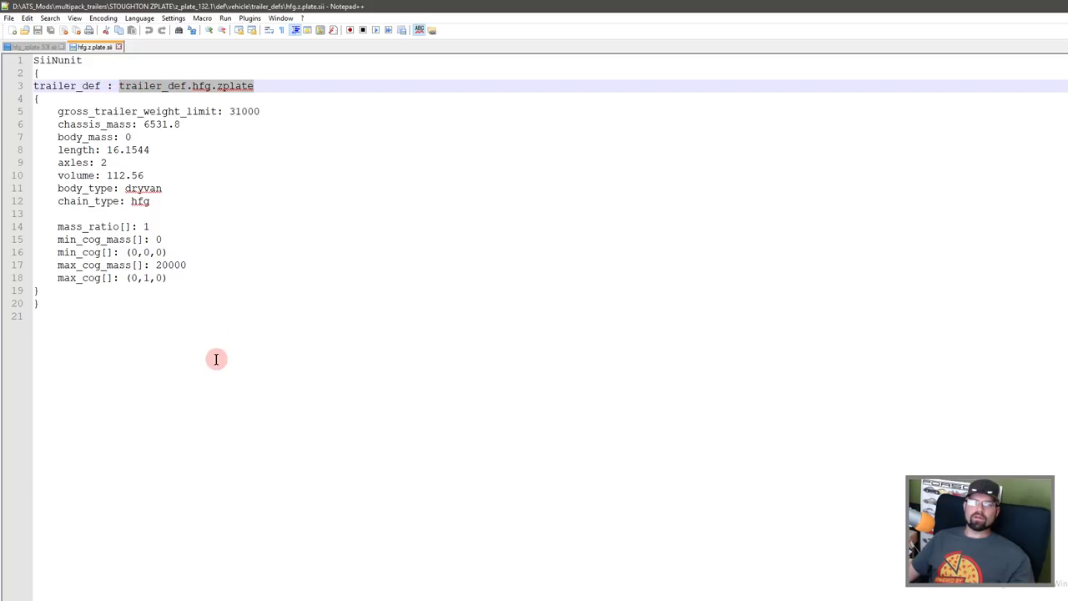
left_click(209, 305)
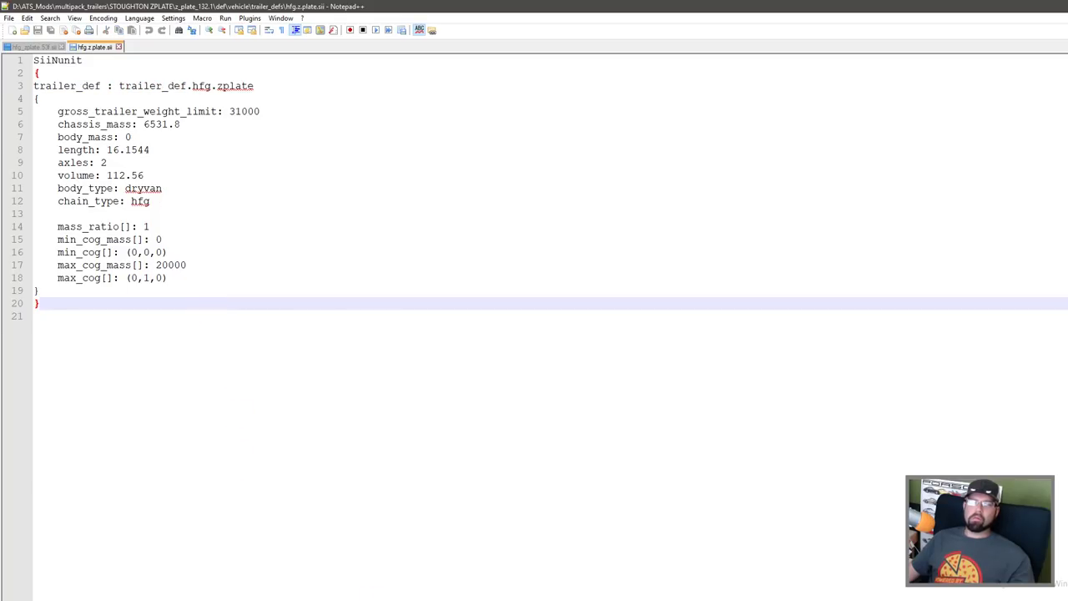
key("alt+Tab")
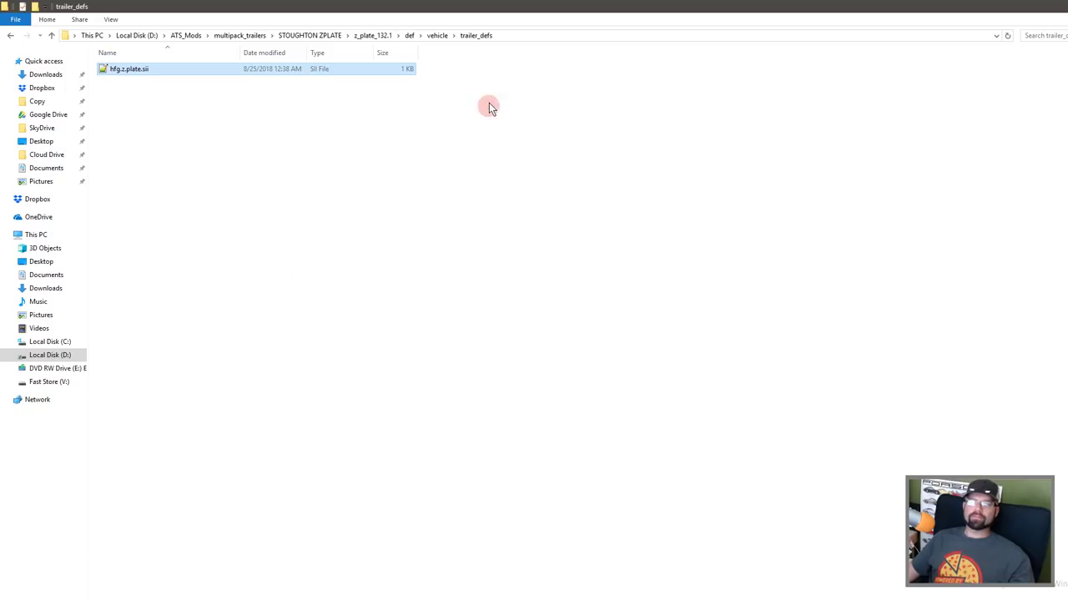
Open trailer_owned\hfg.zplate and load its data.sii in Notepad++.
left_click(436, 35)
double_click(120, 107)
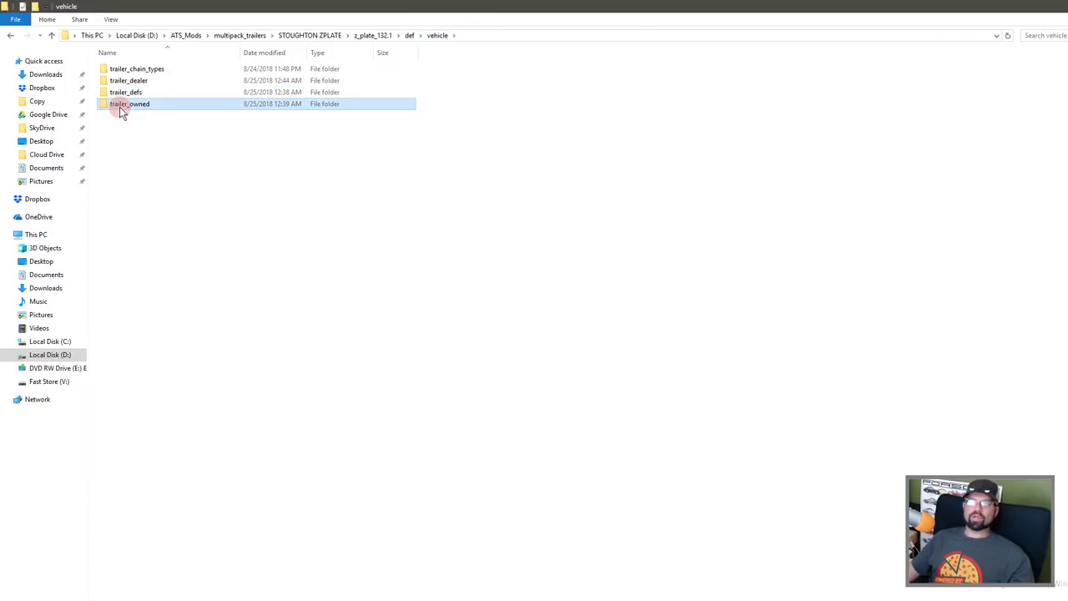
left_click(122, 68)
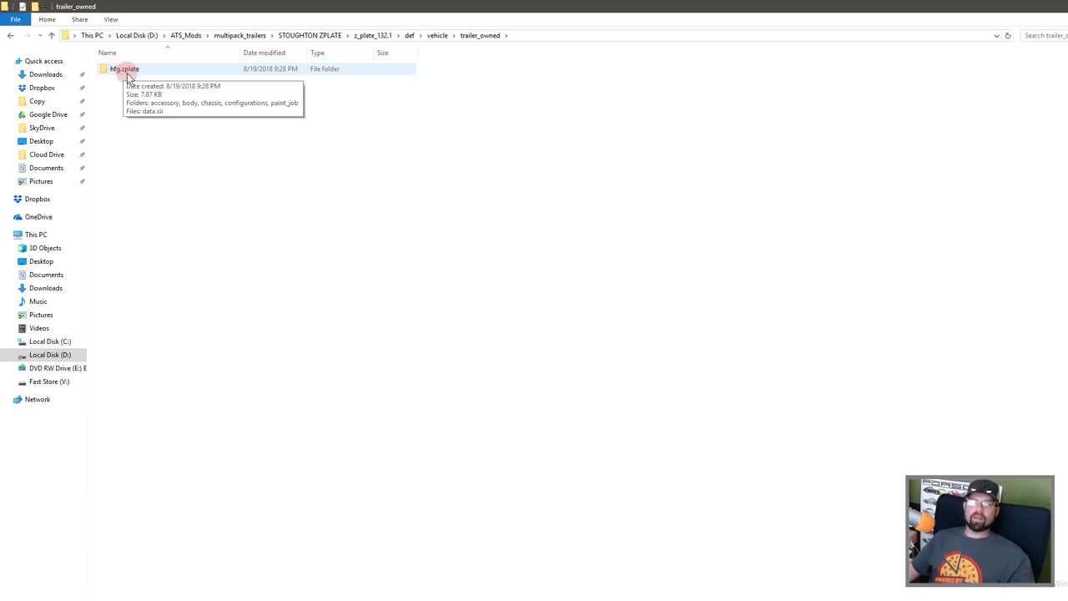
left_click(122, 69)
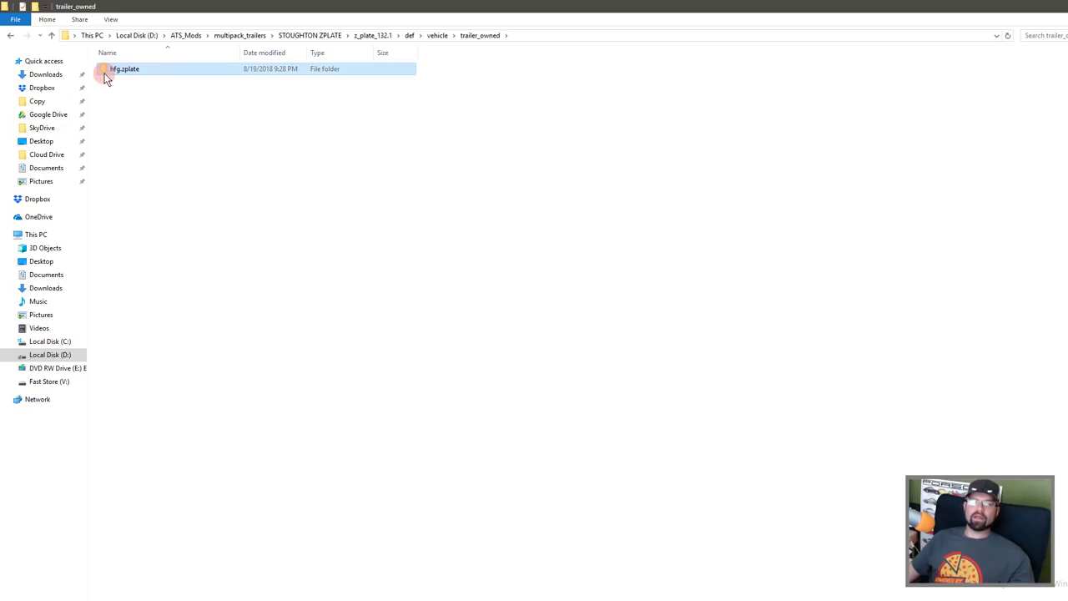
double_click(113, 71)
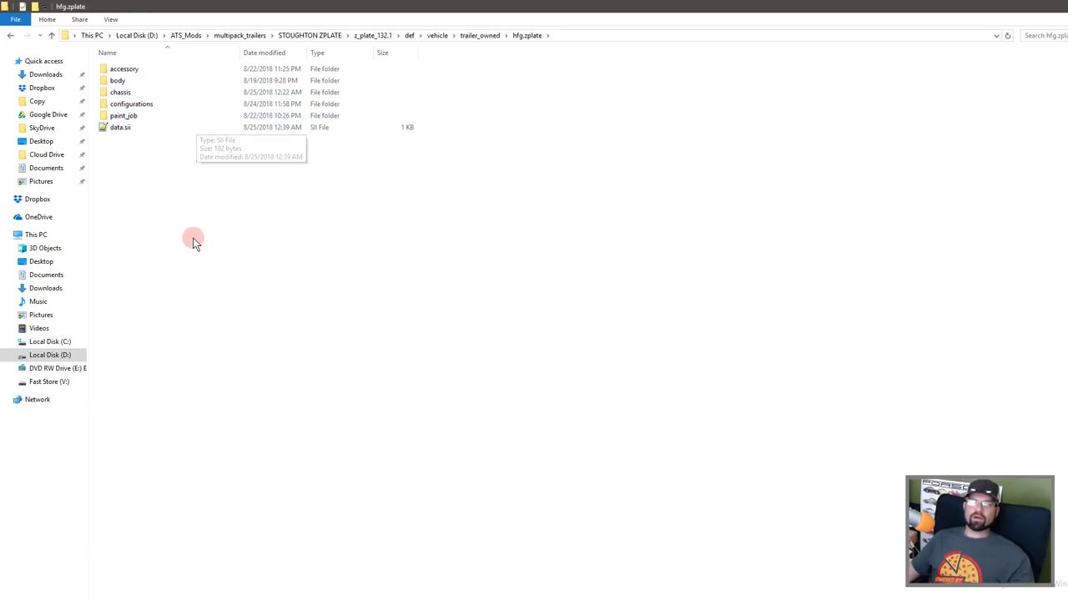
left_click(476, 35)
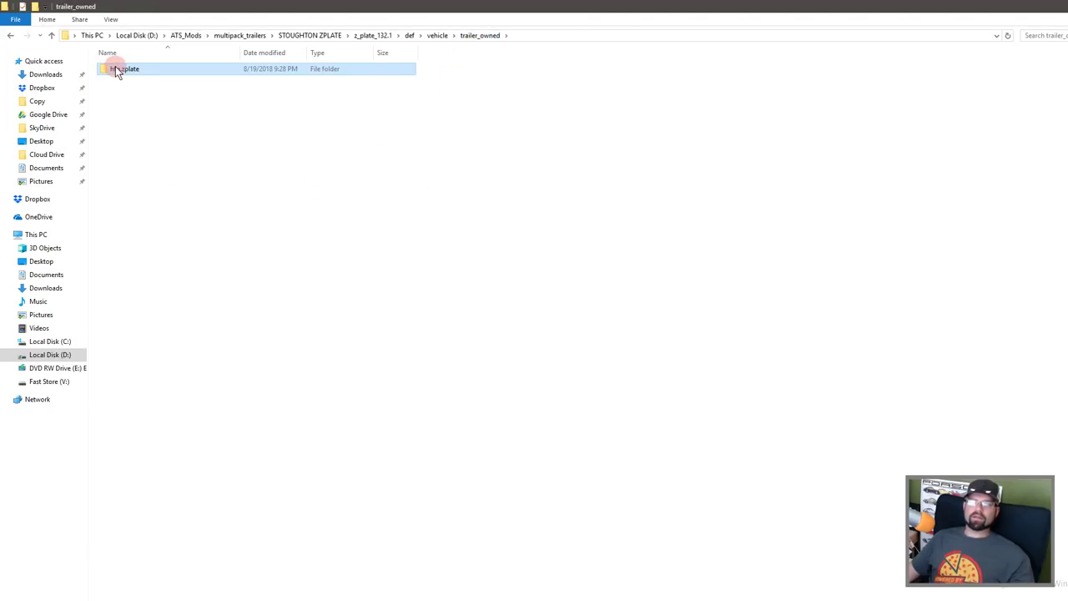
double_click(116, 70)
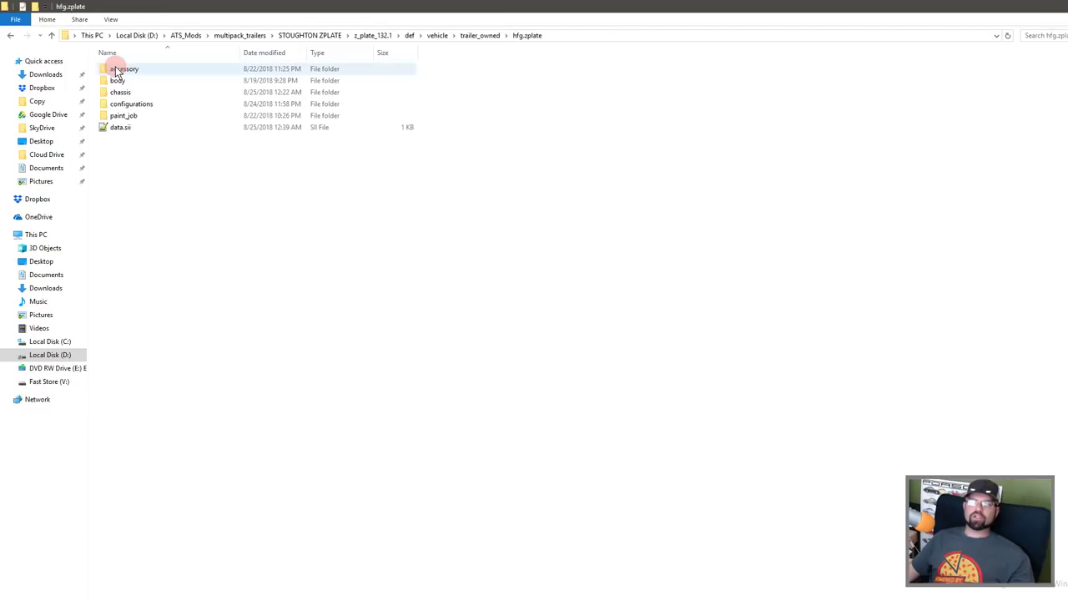
double_click(127, 126)
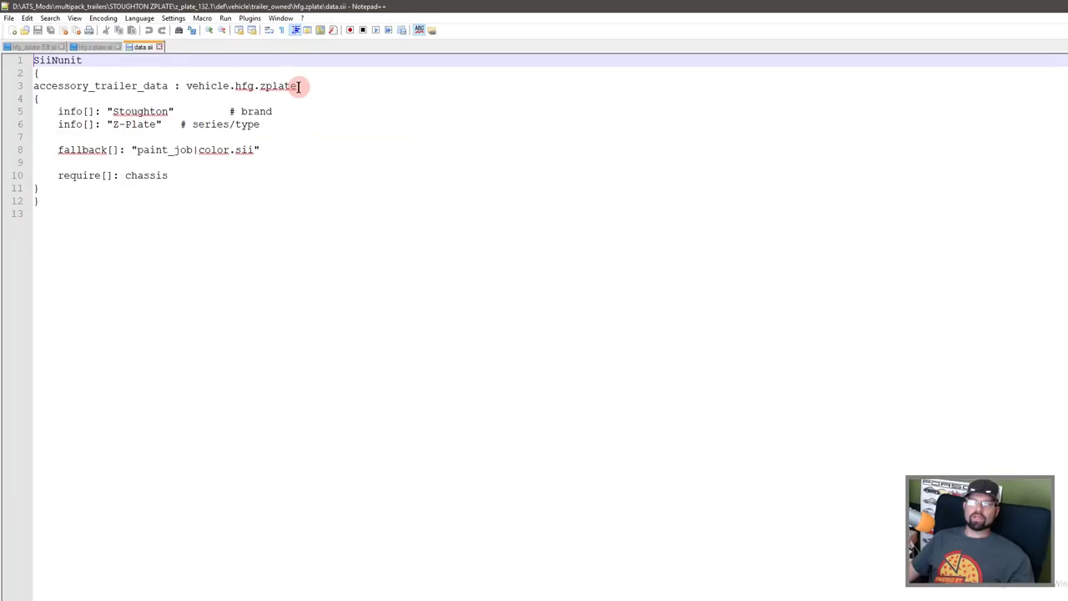
Check data.sii's vehicle.hfg.zplate name against the trailer_def tab and inspect the require chassis line.
left_click_drag(299, 86, 182, 84)
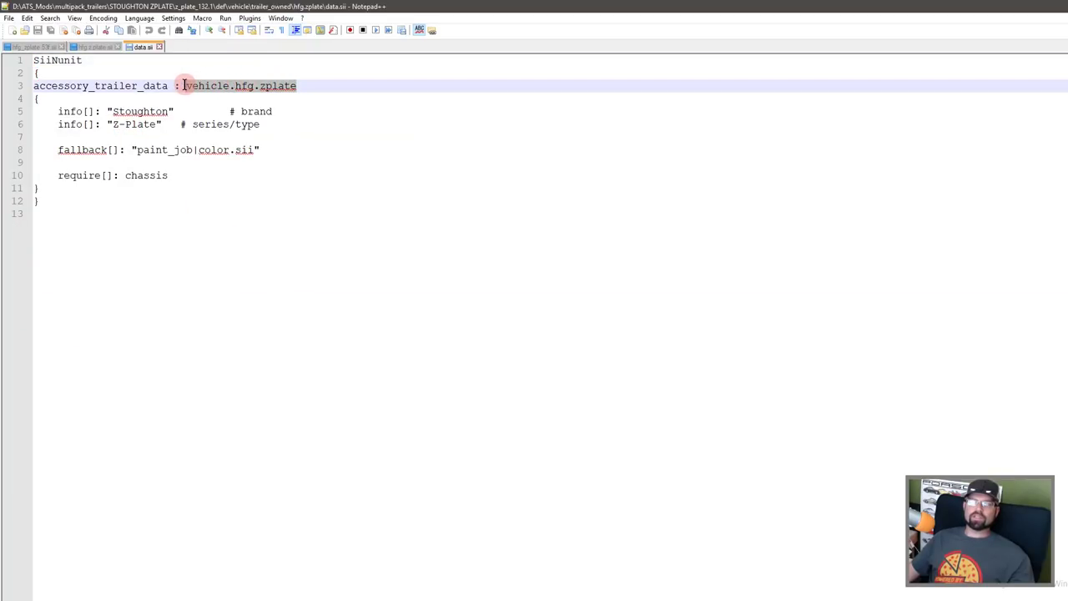
left_click(92, 46)
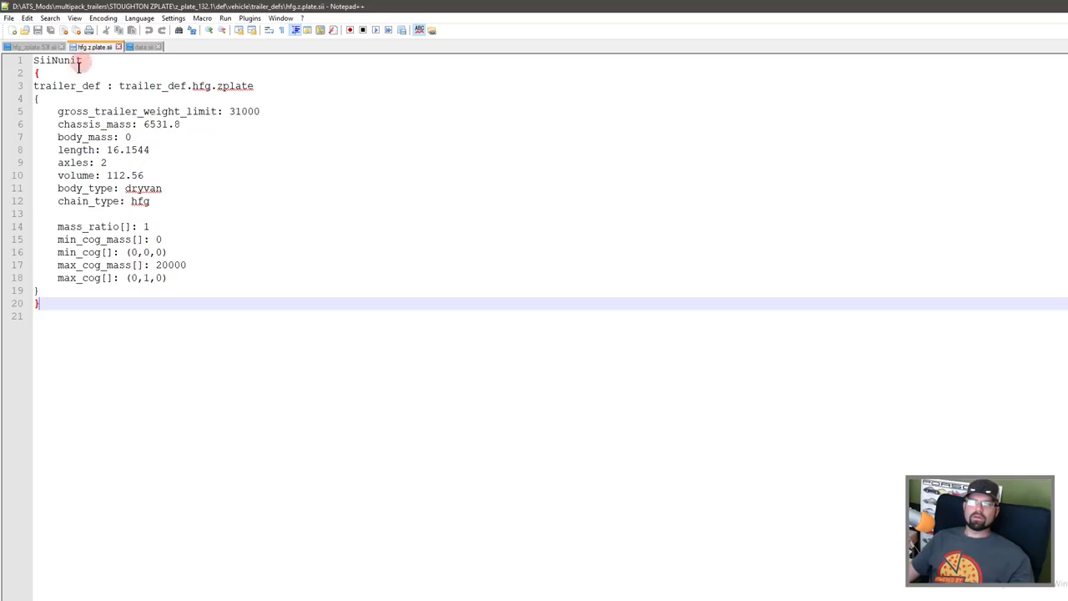
left_click_drag(254, 86, 191, 85)
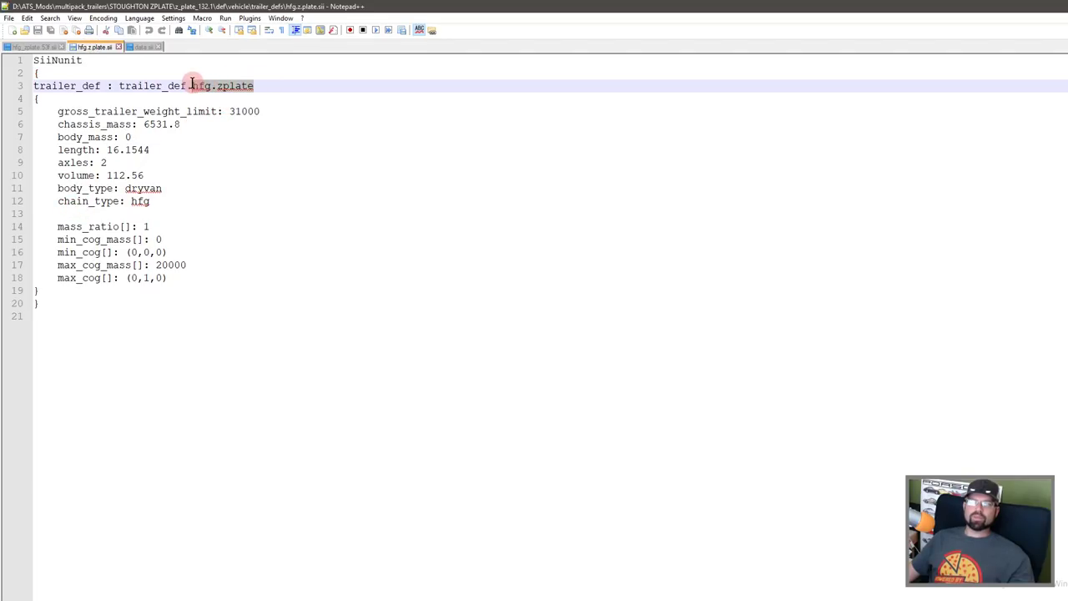
left_click(139, 45)
left_click(271, 86)
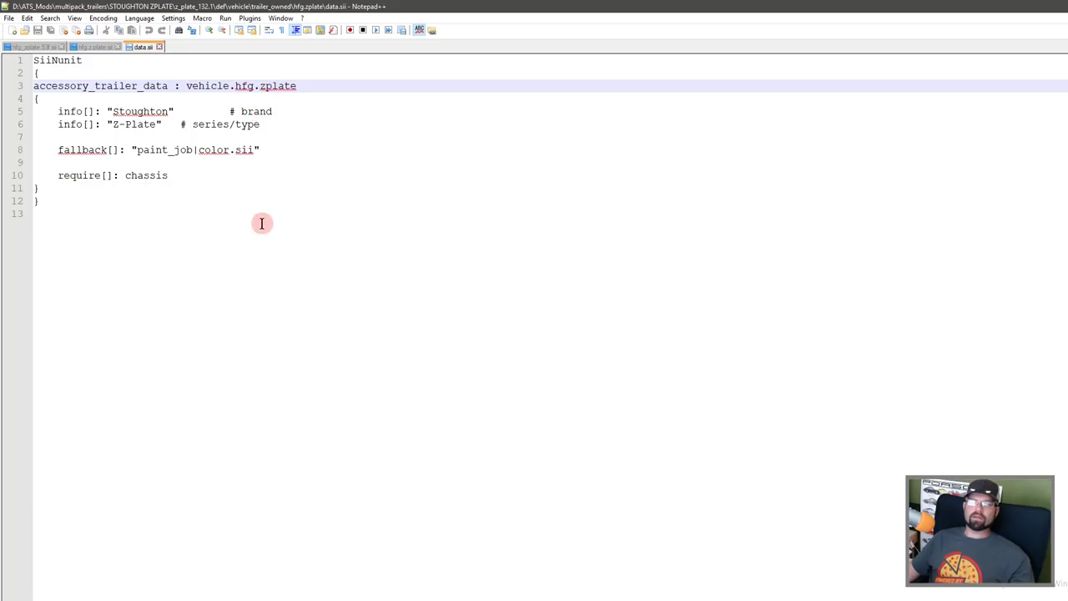
left_click_drag(315, 86, 232, 86)
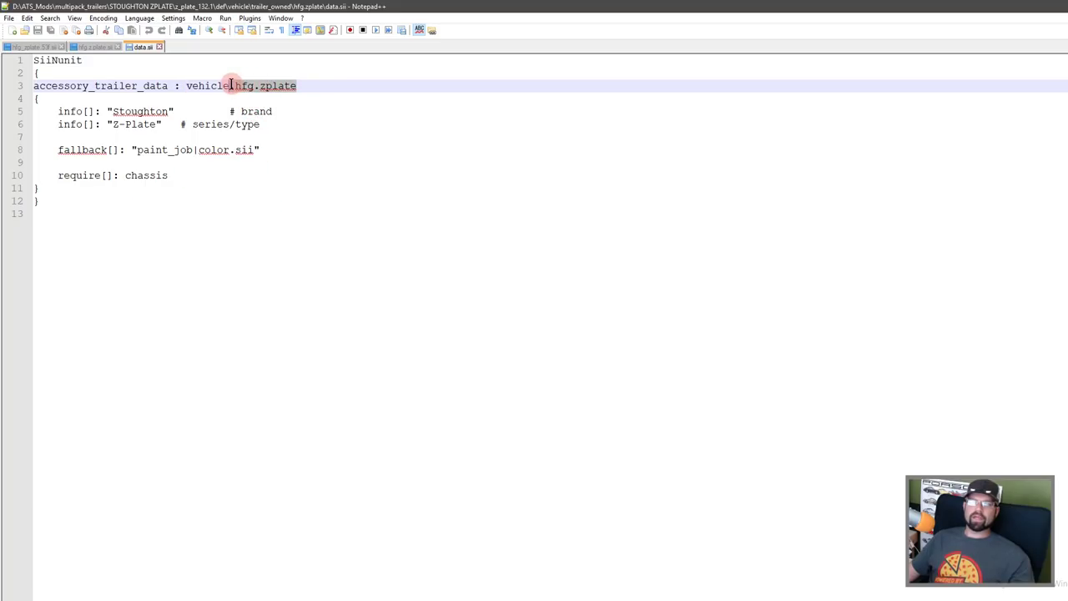
left_click(231, 125)
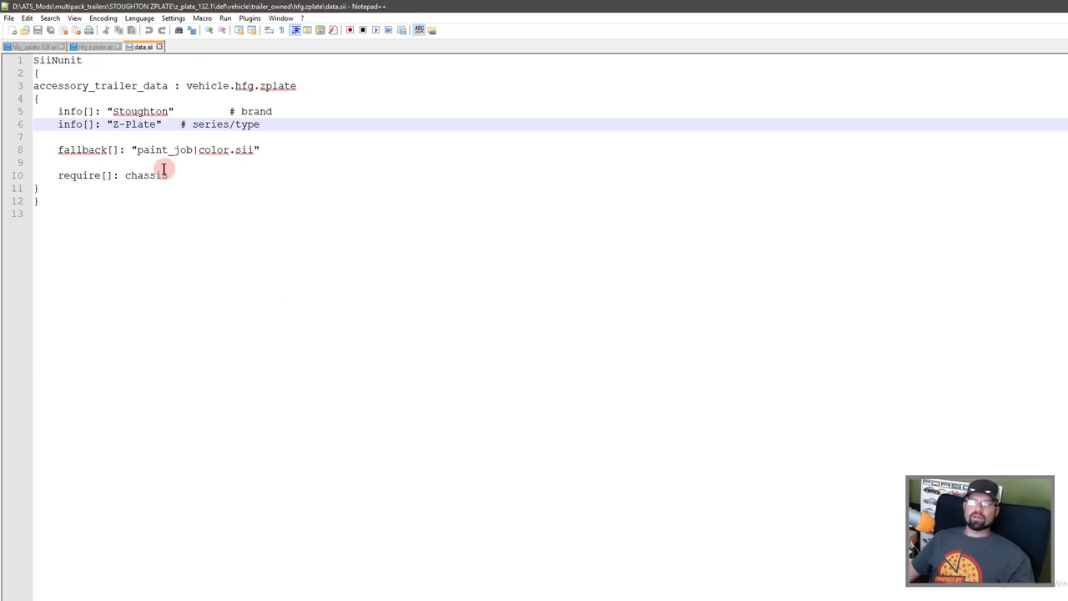
left_click_drag(169, 175, 55, 175)
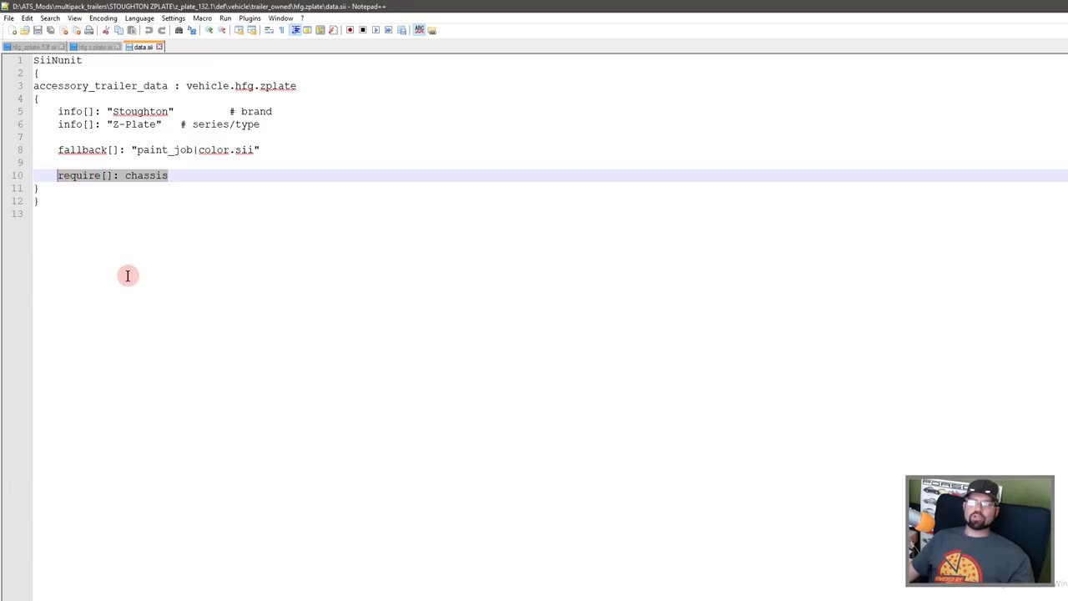
left_click(200, 164)
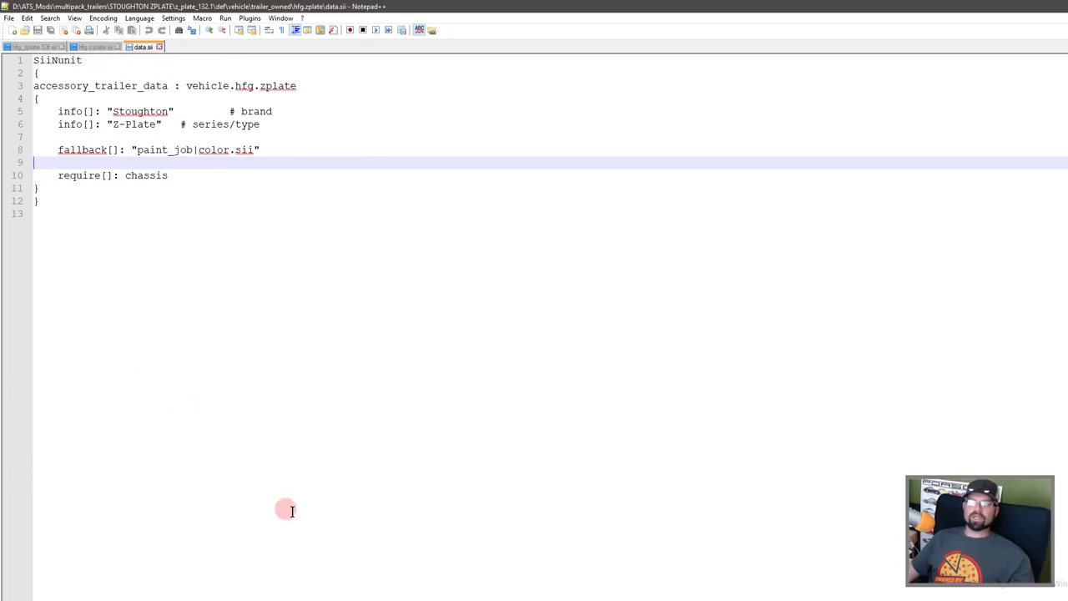
Open paint_job's max_trans.sii in Notepad++ and return to the paint_job folder.
key("alt+Tab")
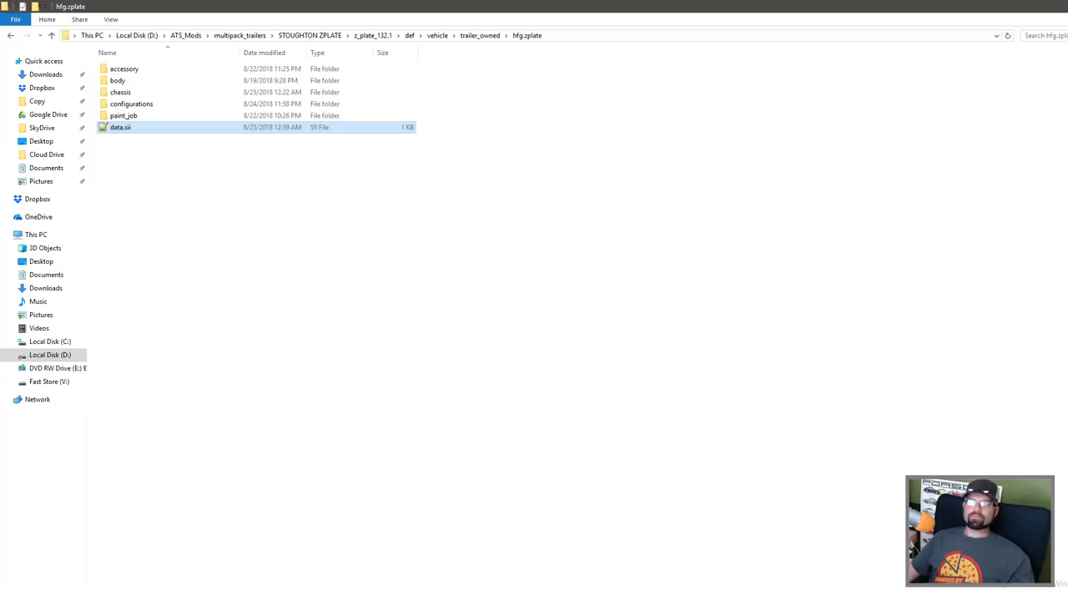
double_click(124, 117)
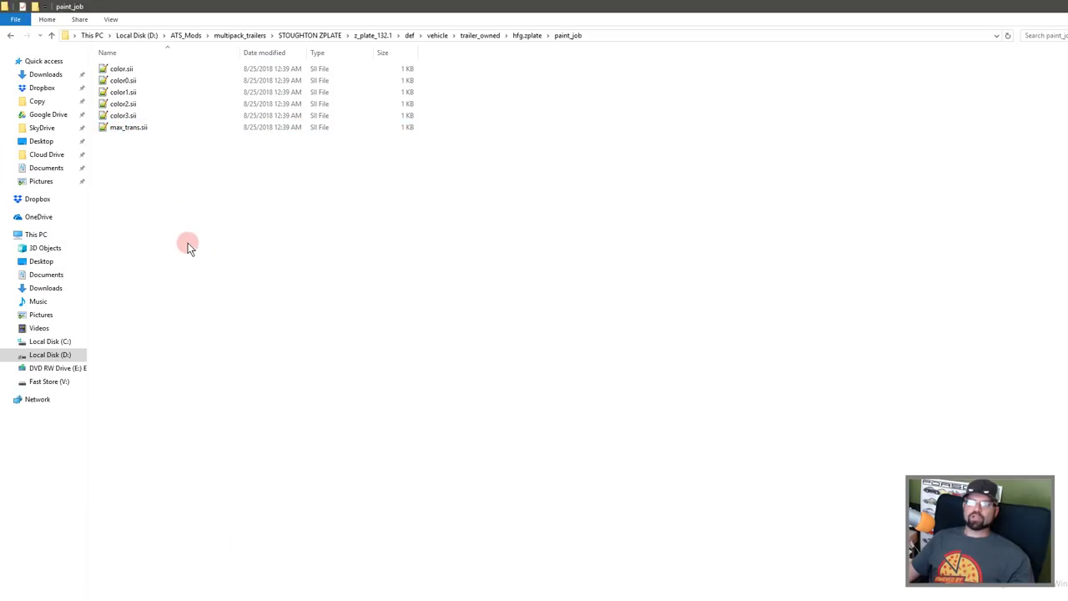
double_click(126, 126)
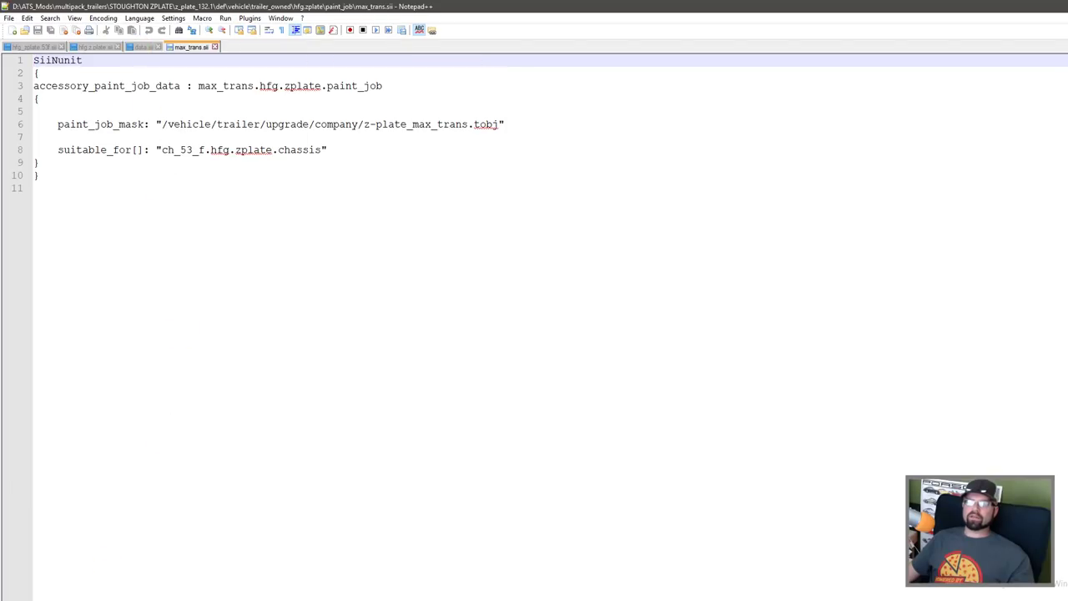
mouse_move(96, 597)
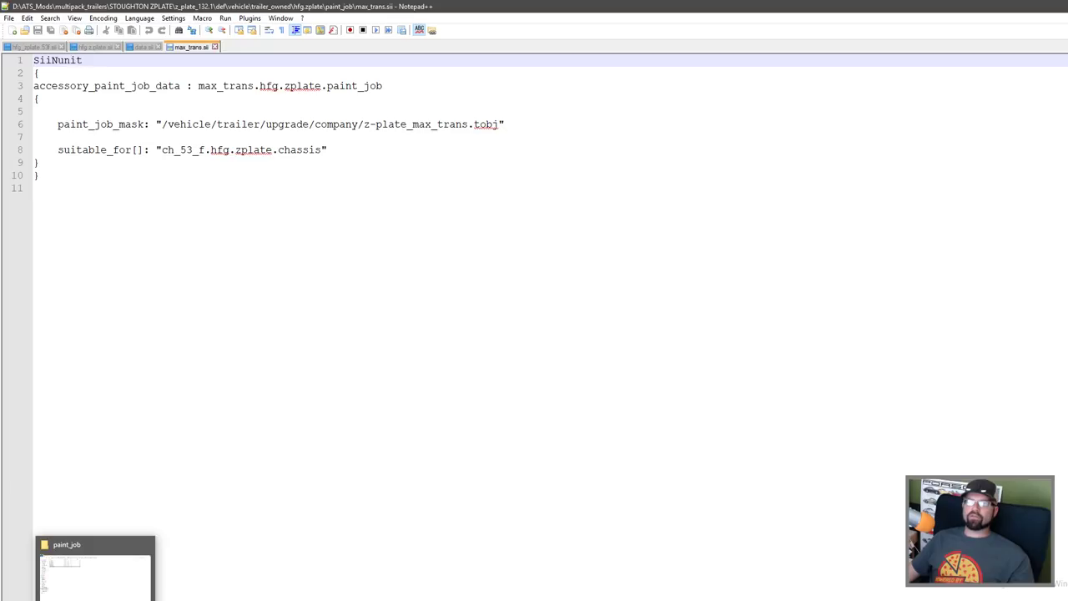
left_click(94, 567)
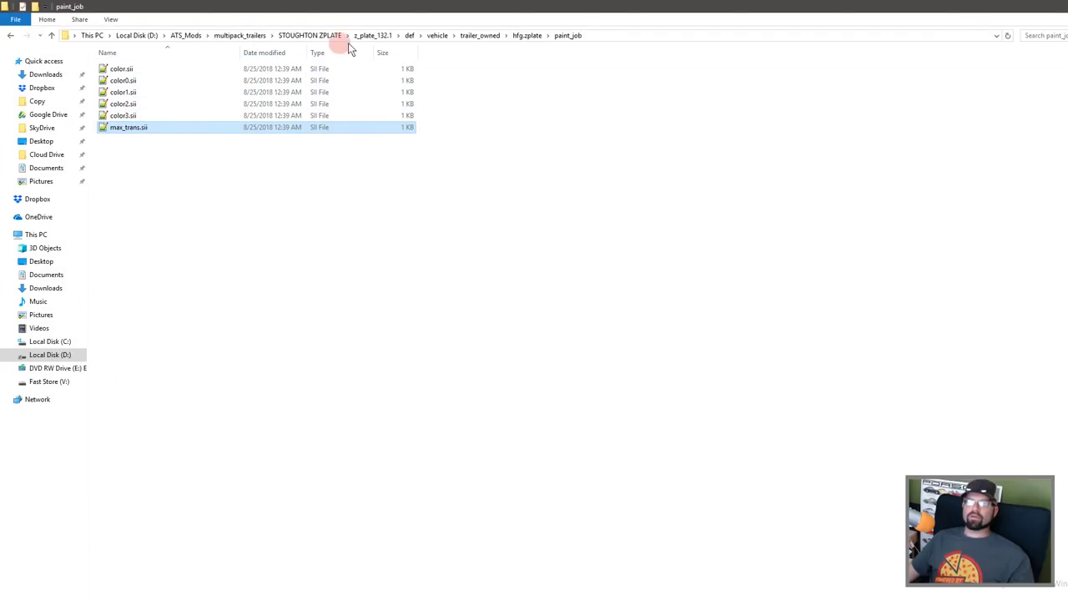
Glance at configurations, open chassis ch_53_f.sii, then close both opened files.
left_click(512, 37)
double_click(125, 104)
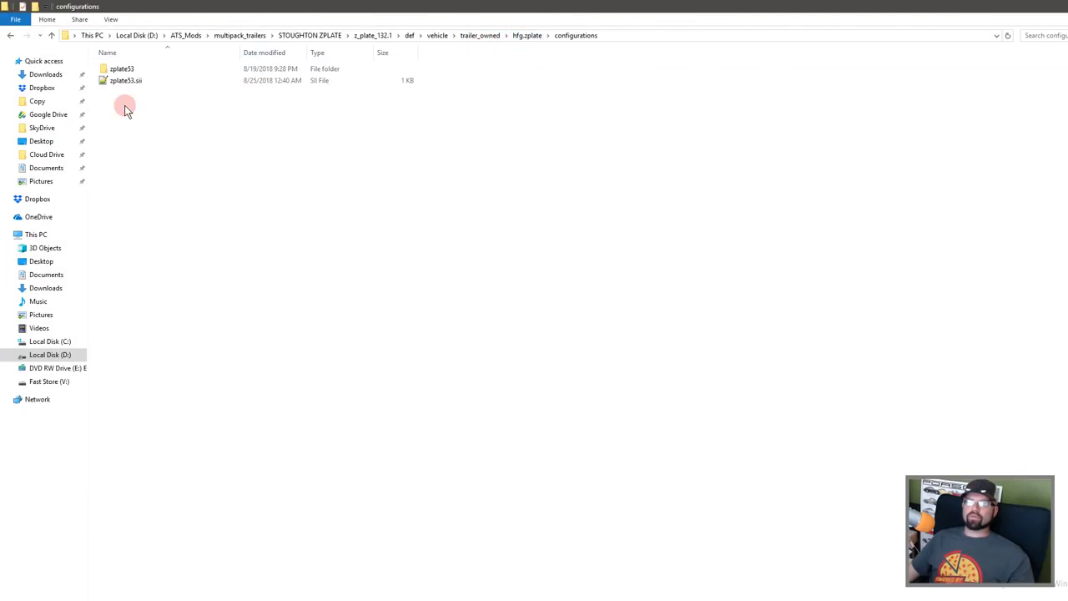
left_click(532, 37)
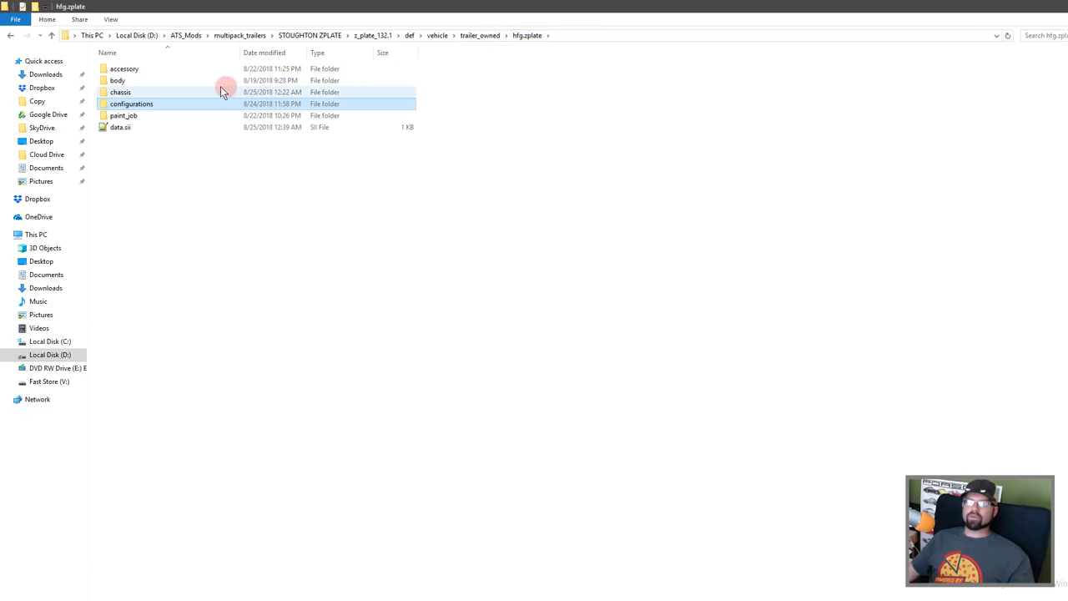
double_click(166, 92)
left_click(131, 72)
double_click(131, 72)
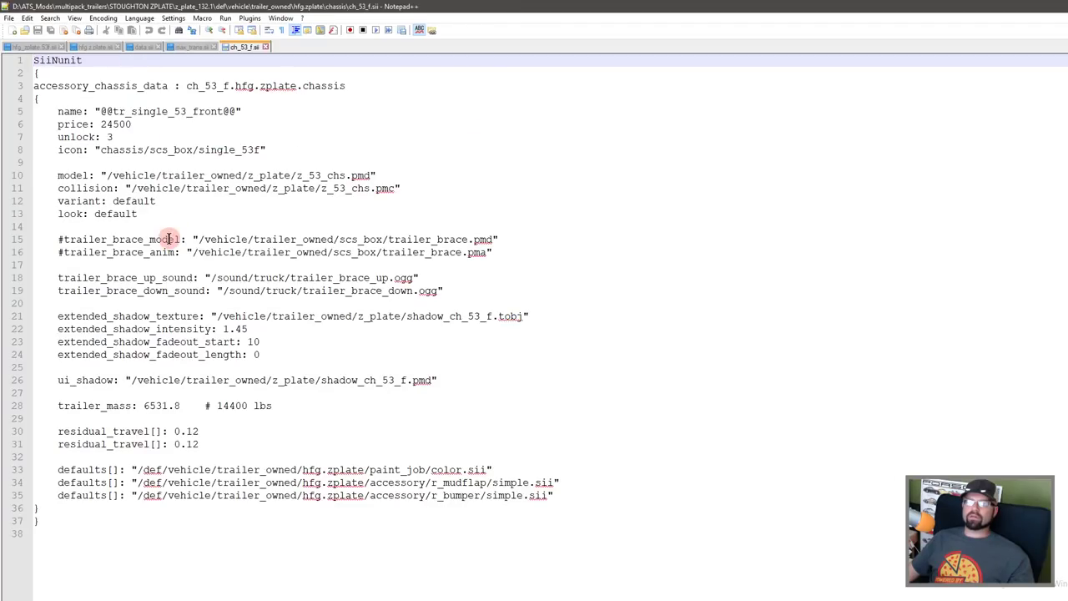
left_click(264, 47)
left_click(213, 47)
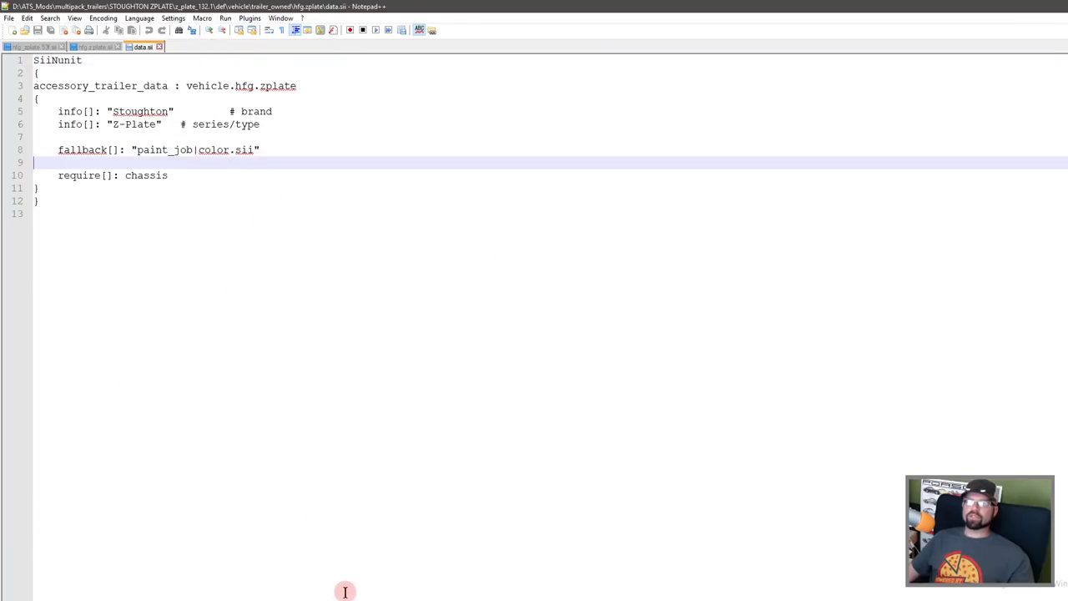
Move from the chassis folder up to hfg.zplate and into its configurations folder.
key("alt+Tab")
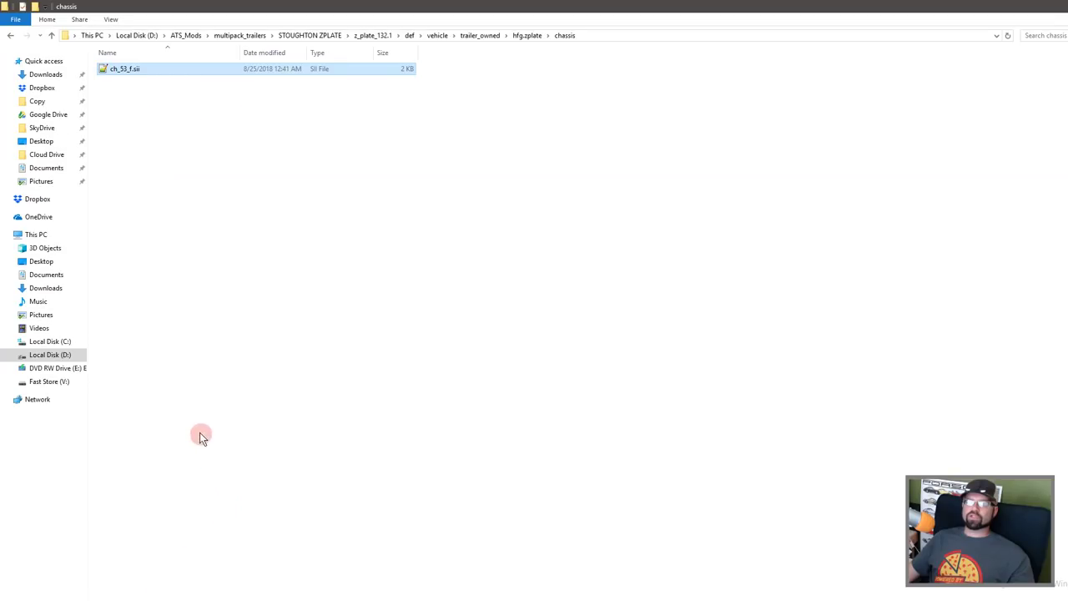
left_click(520, 37)
left_click(306, 353)
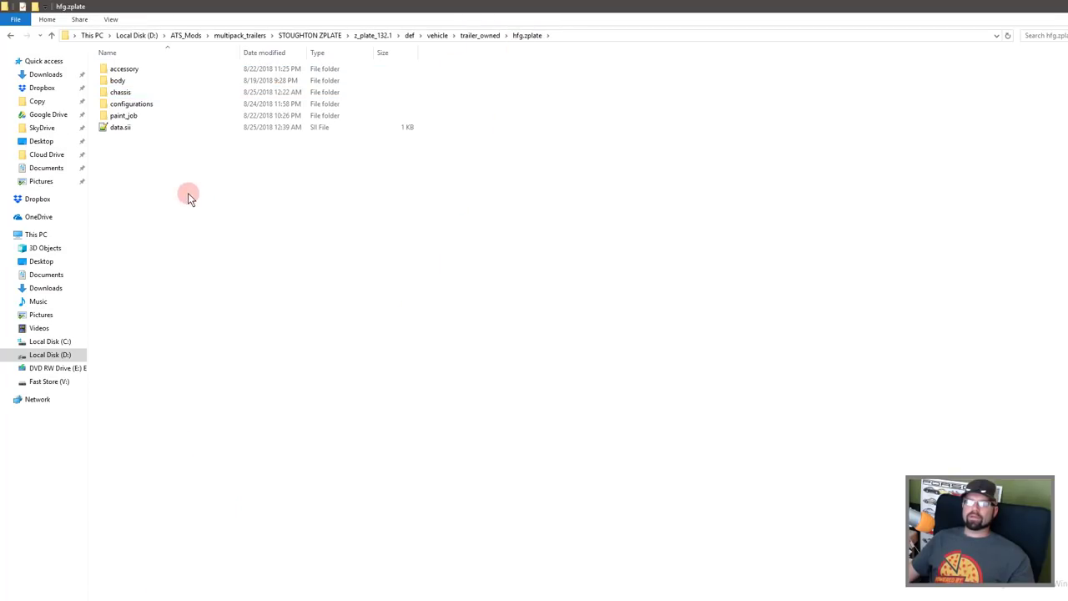
double_click(129, 104)
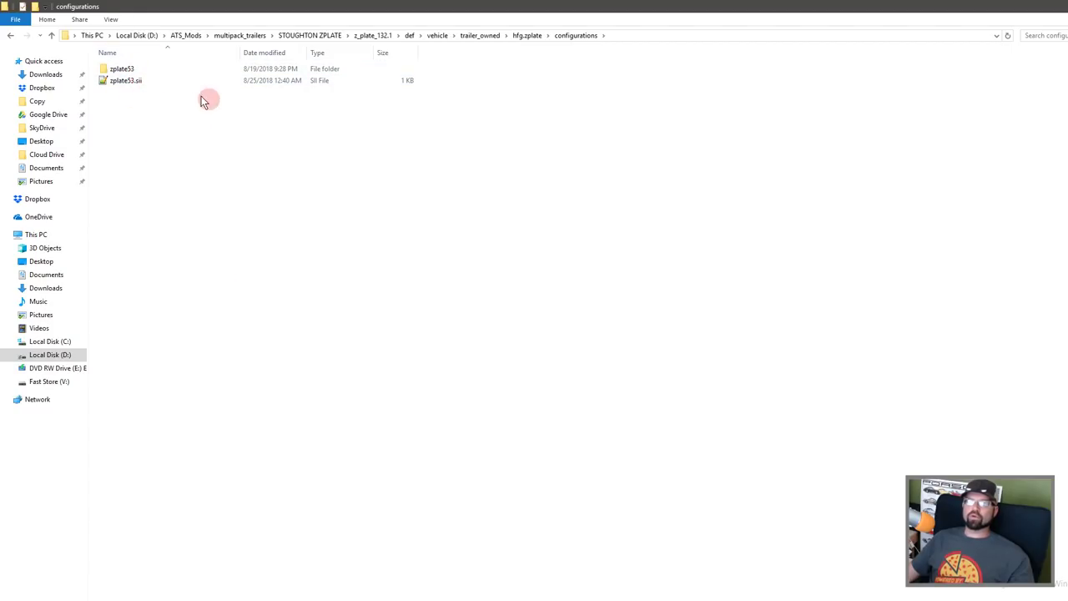
Open zplate53.sii in Notepad++ and check its hfg chain type and ch_53_f.sii chassis path.
left_click(110, 82)
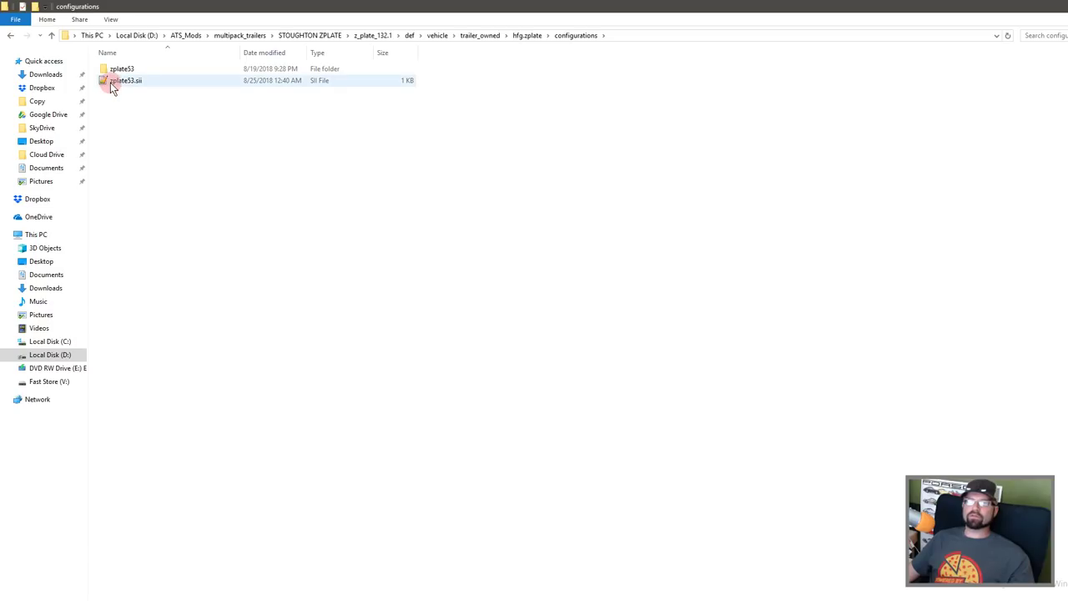
double_click(110, 82)
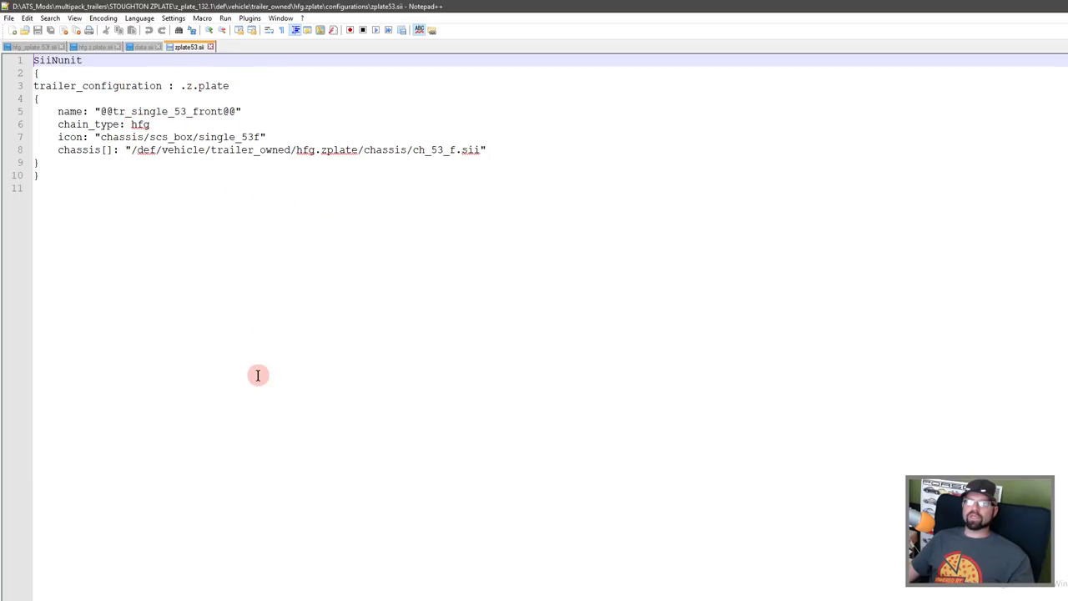
double_click(166, 127)
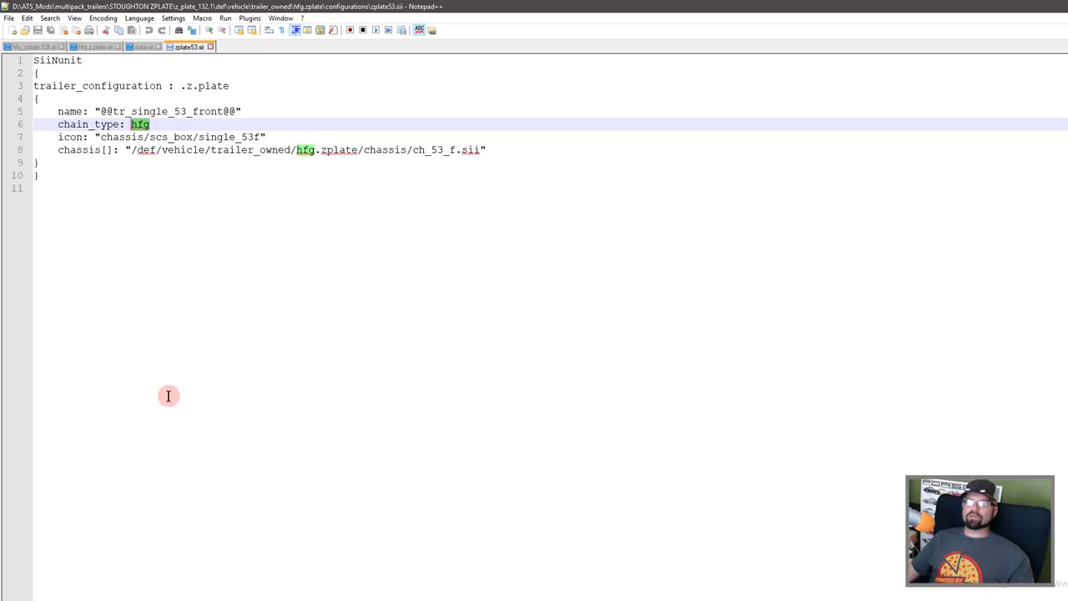
left_click(361, 150)
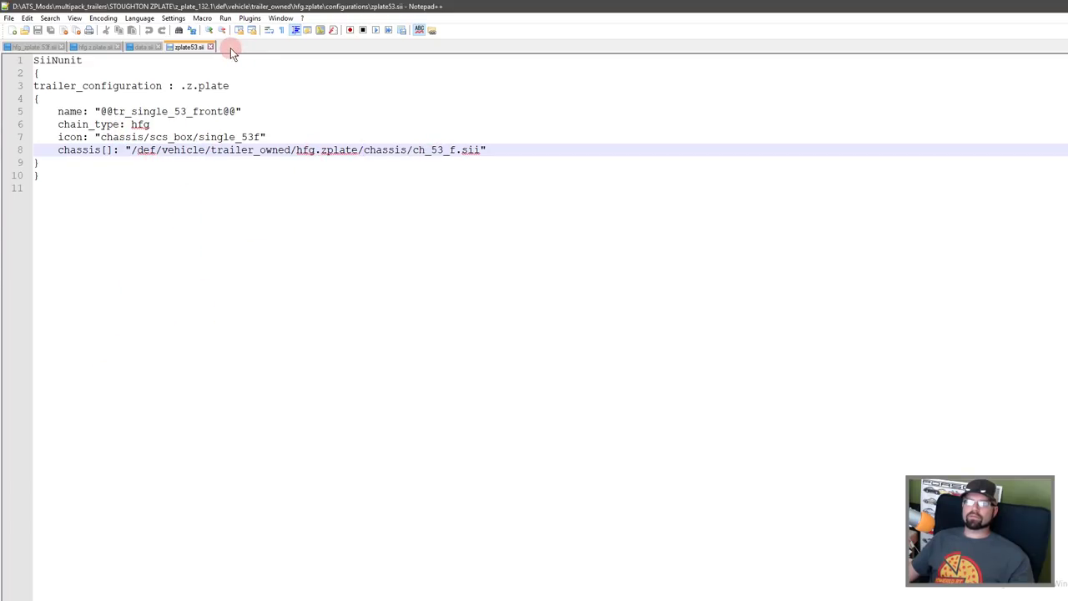
key("alt+Tab")
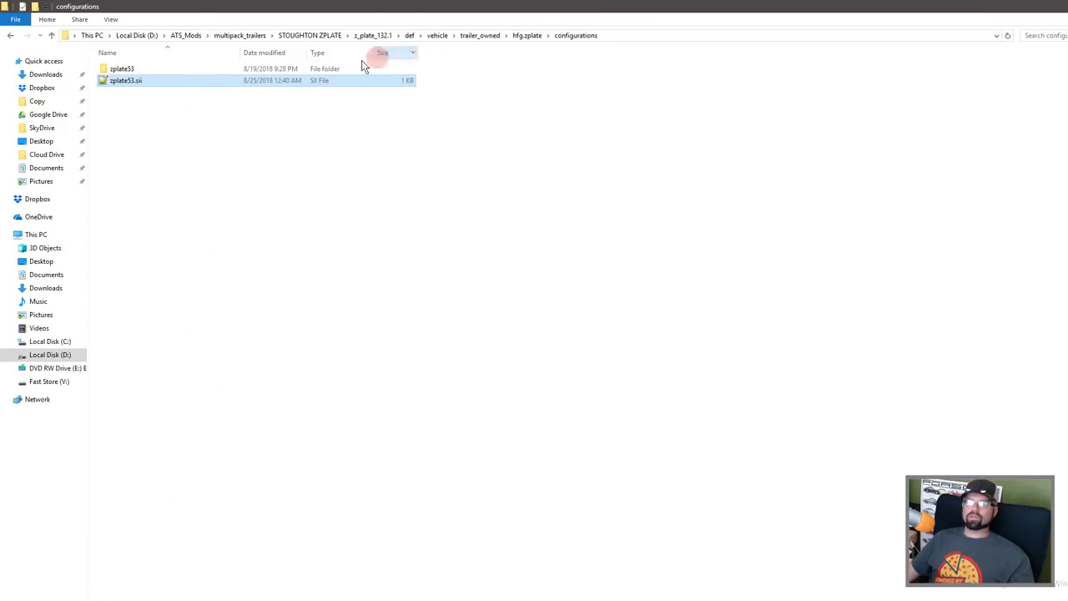
mouse_move(136, 79)
left_mouse_down()
mouse_move(123, 86)
mouse_move(123, 73)
mouse_move(147, 75)
left_mouse_up()
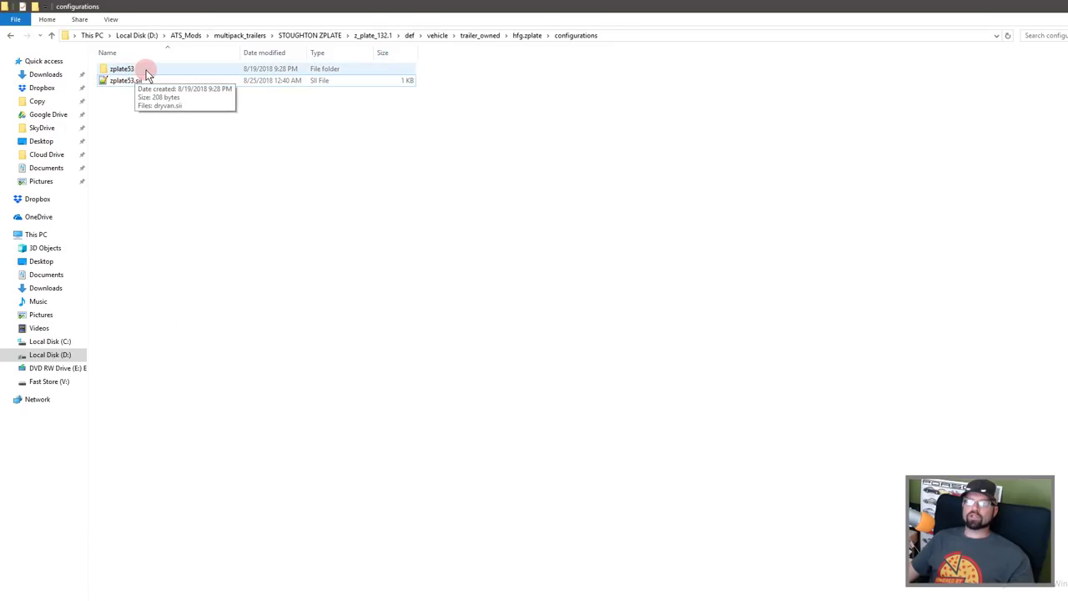
double_click(144, 73)
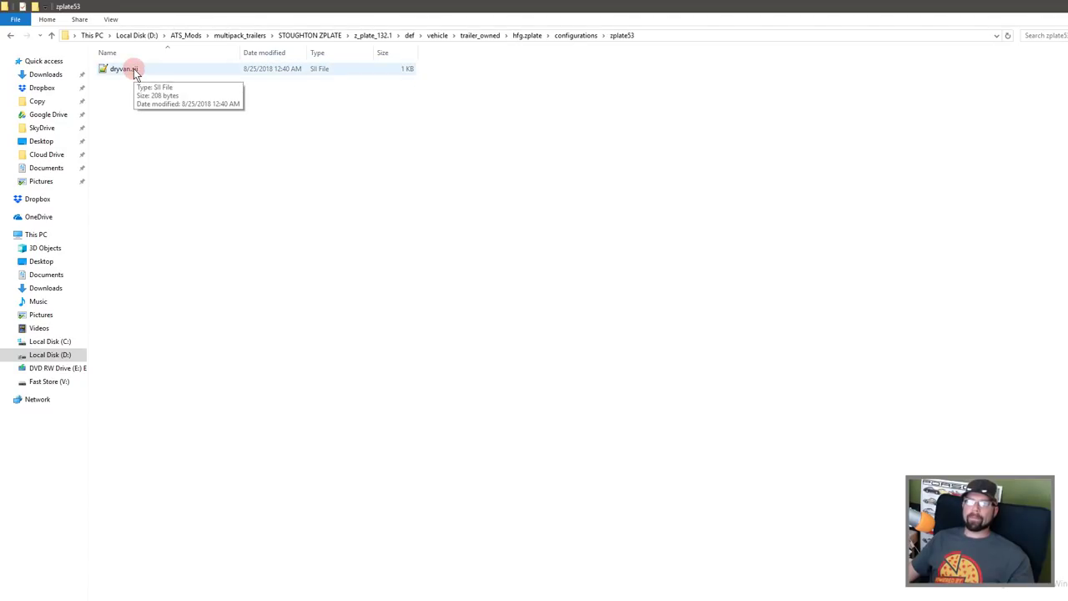
double_click(133, 69)
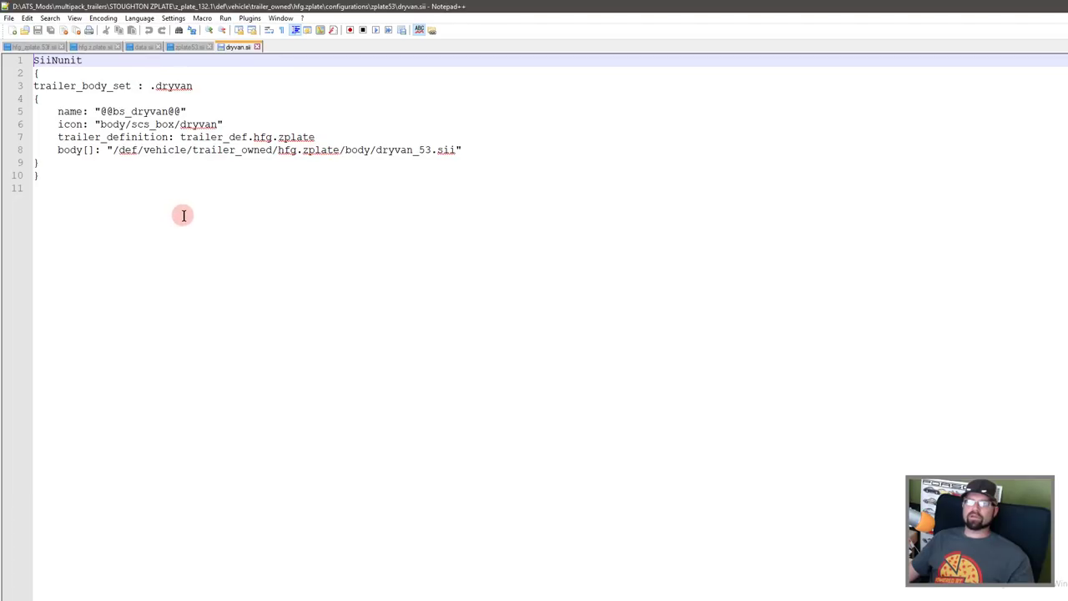
double_click(164, 85)
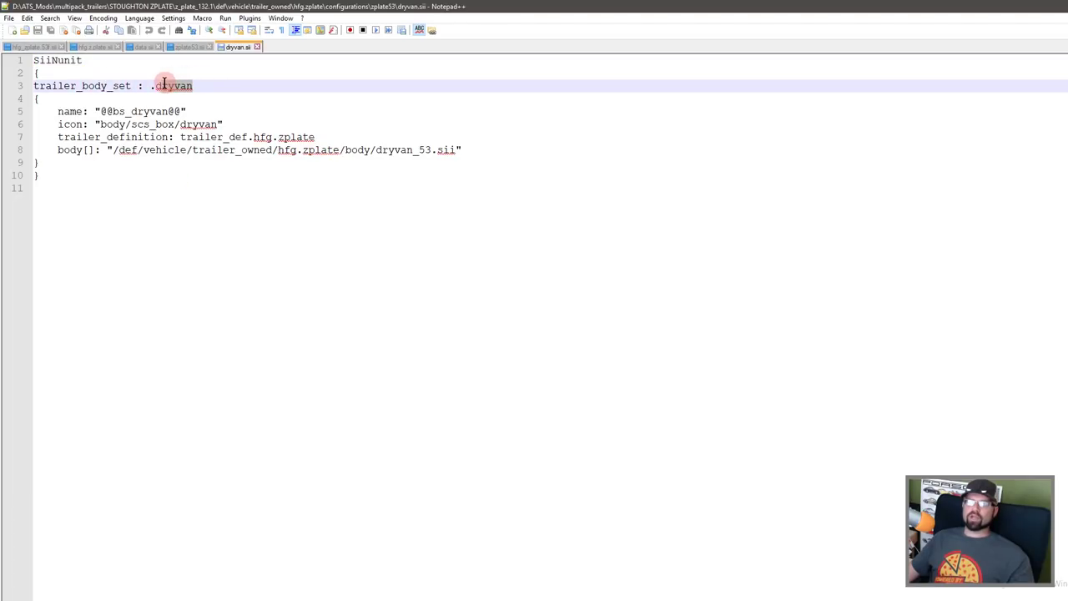
left_click(156, 124)
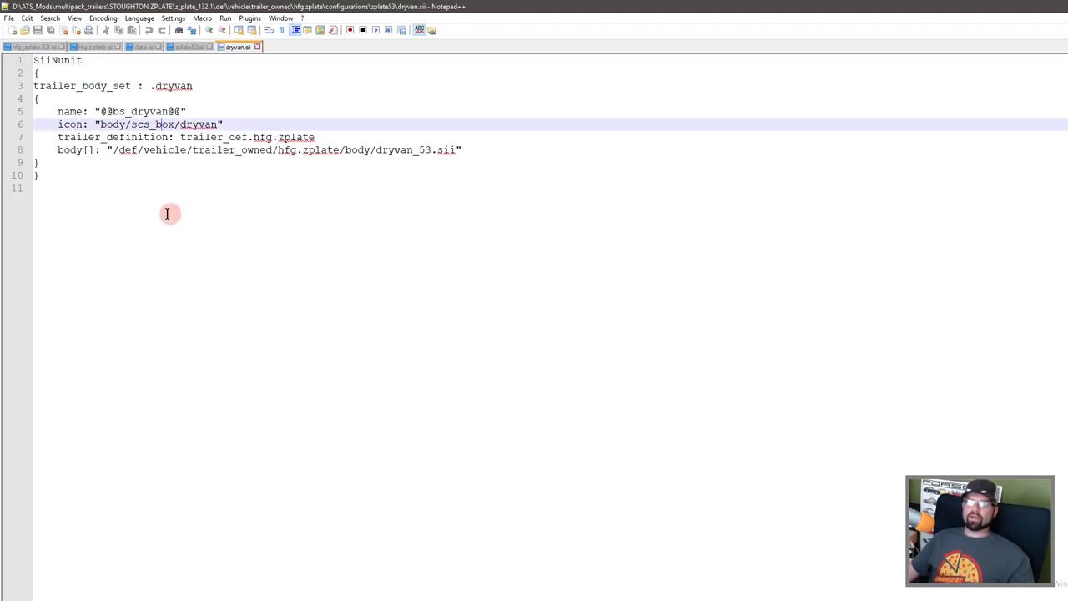
left_click_drag(180, 136, 287, 137)
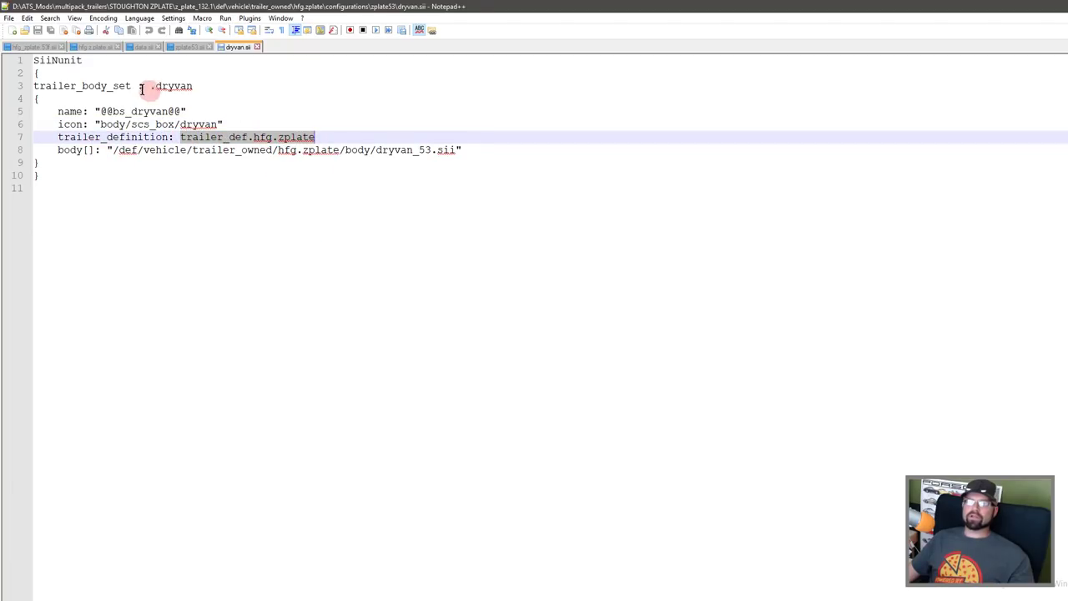
left_click(38, 47)
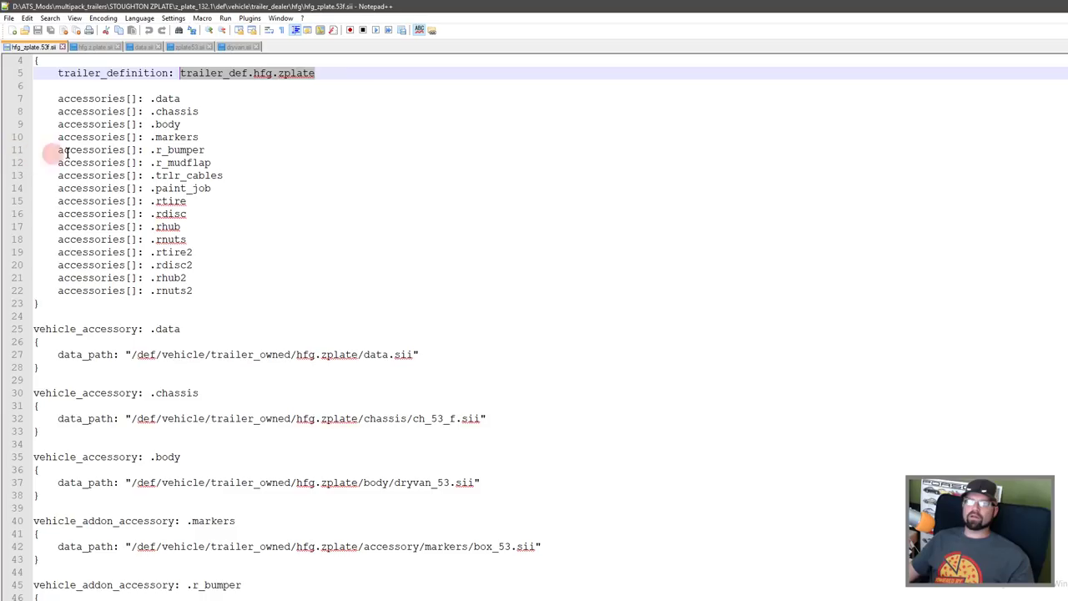
left_click(93, 48)
left_click_drag(194, 85, 140, 85)
left_click(233, 47)
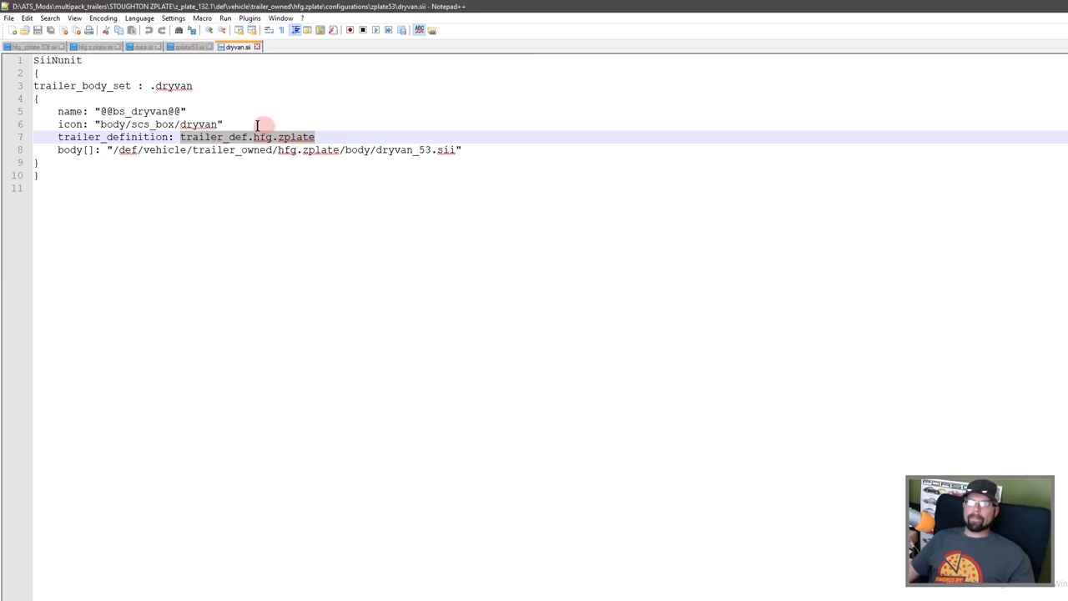
Open the chassis file ch_53_f.sii from hfg.zplate\chassis in Notepad++.
key("alt+Tab")
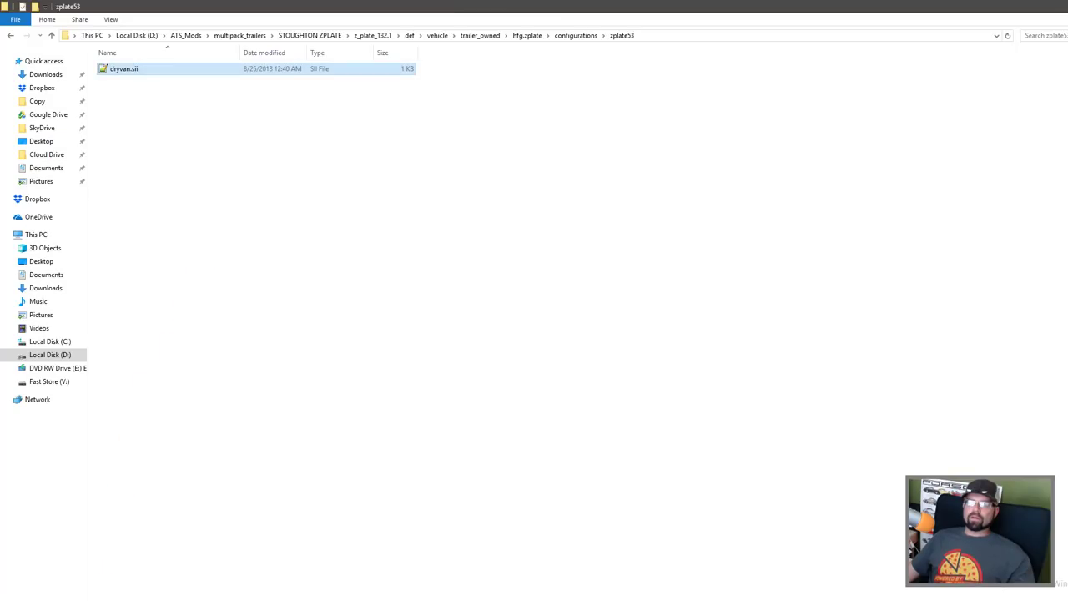
left_click(575, 36)
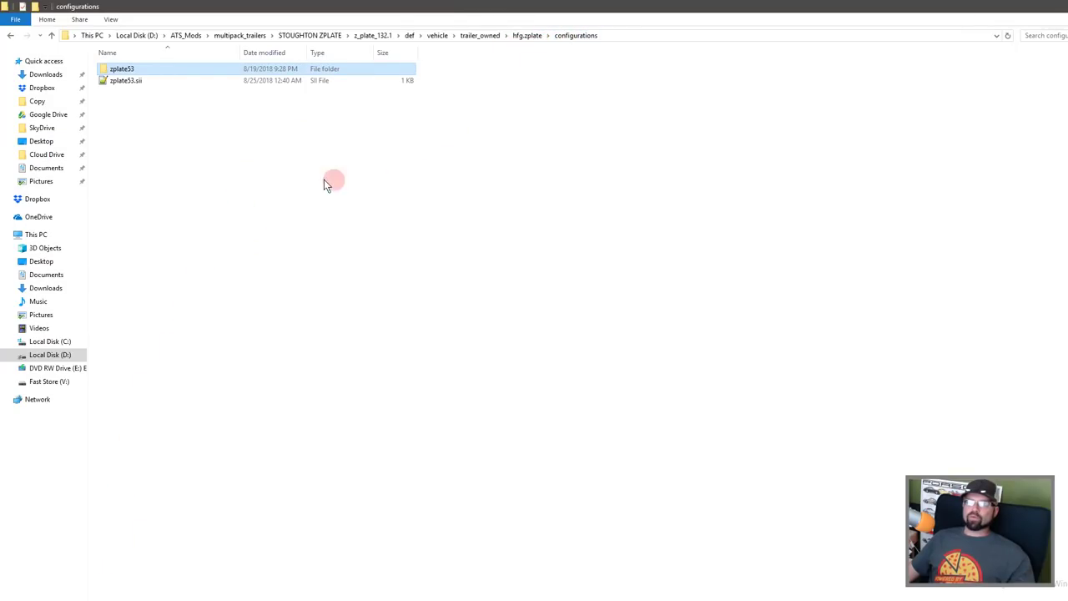
left_click(528, 36)
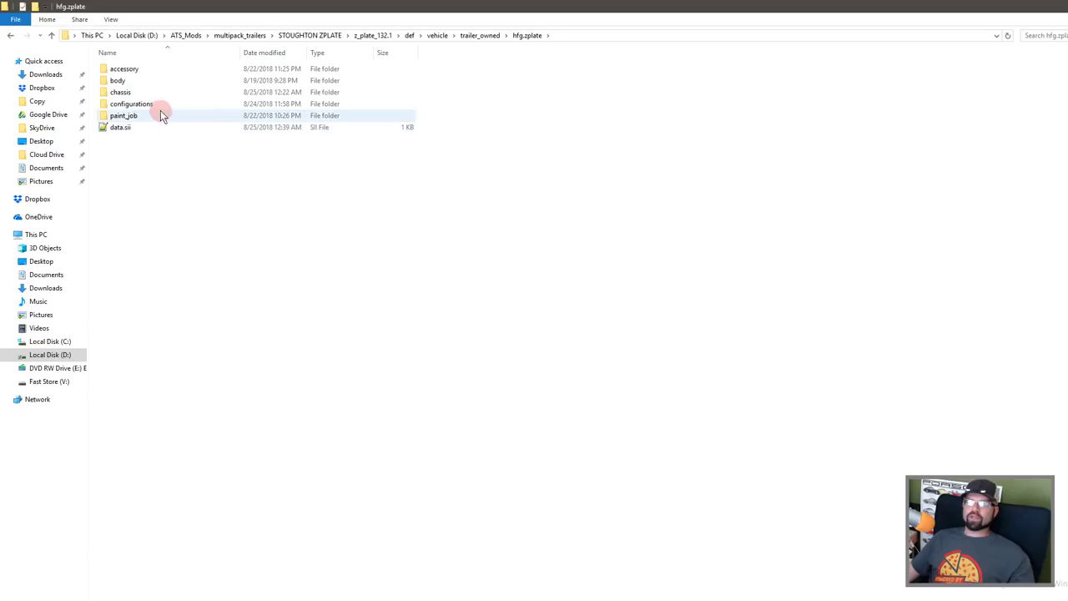
double_click(132, 92)
double_click(125, 69)
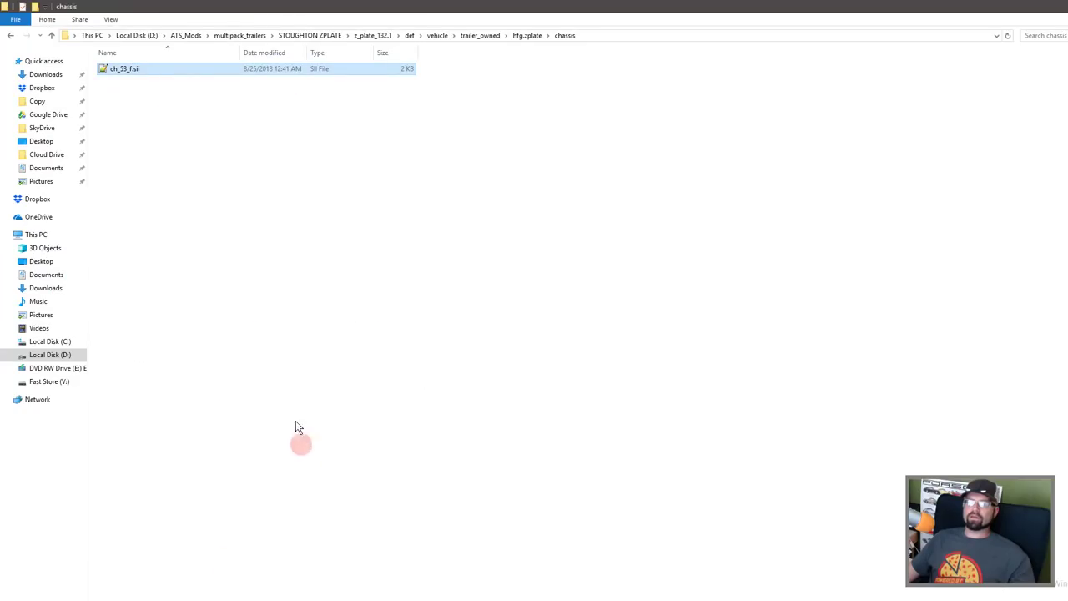
Open the body file dryvan_53.sii from hfg.zplate\body in Notepad++.
left_click(443, 68)
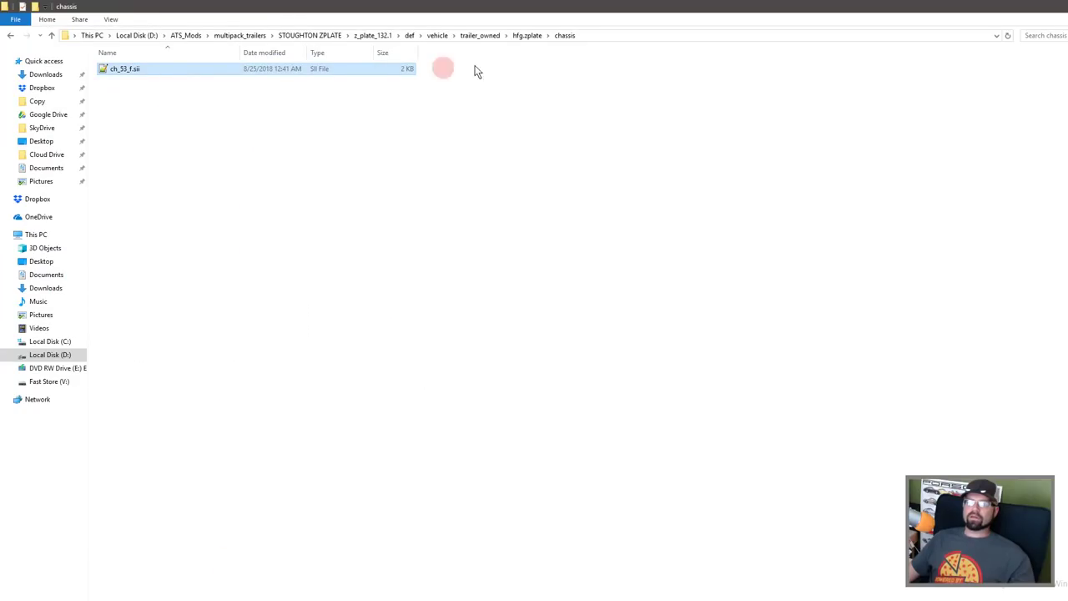
left_click(528, 37)
double_click(131, 82)
left_click(133, 70)
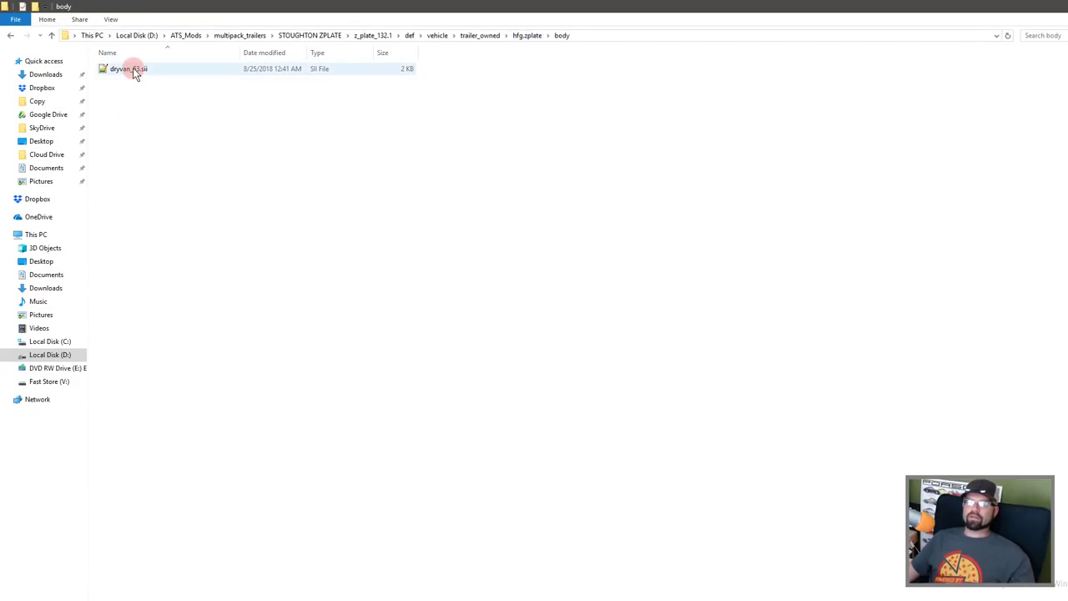
double_click(133, 68)
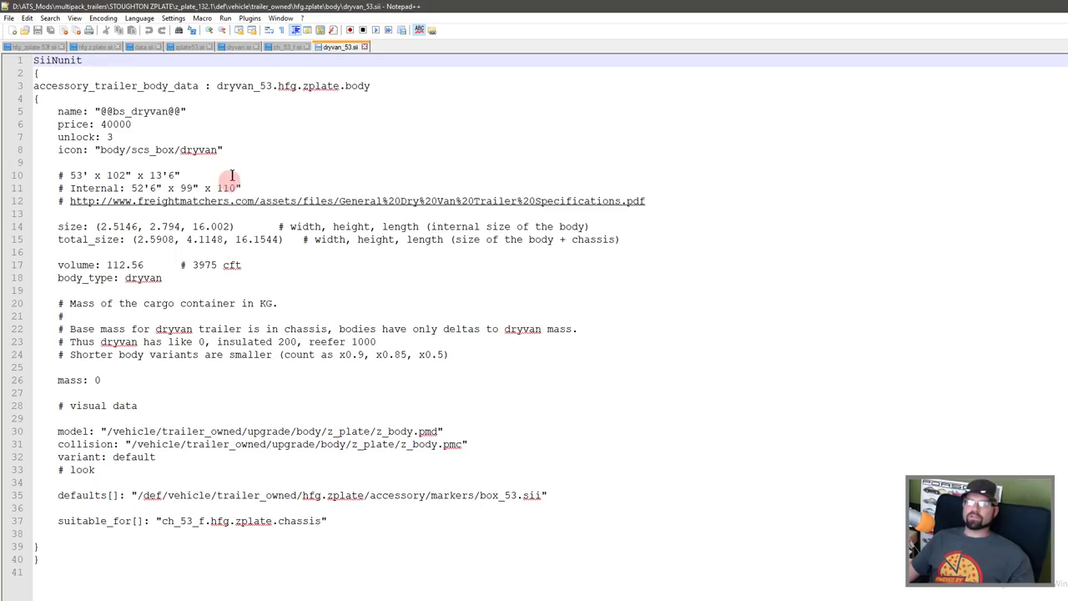
Compare the zplate53, ch_53_f, dryvan and dryvan_53 definition tabs in Notepad++.
left_click(186, 46)
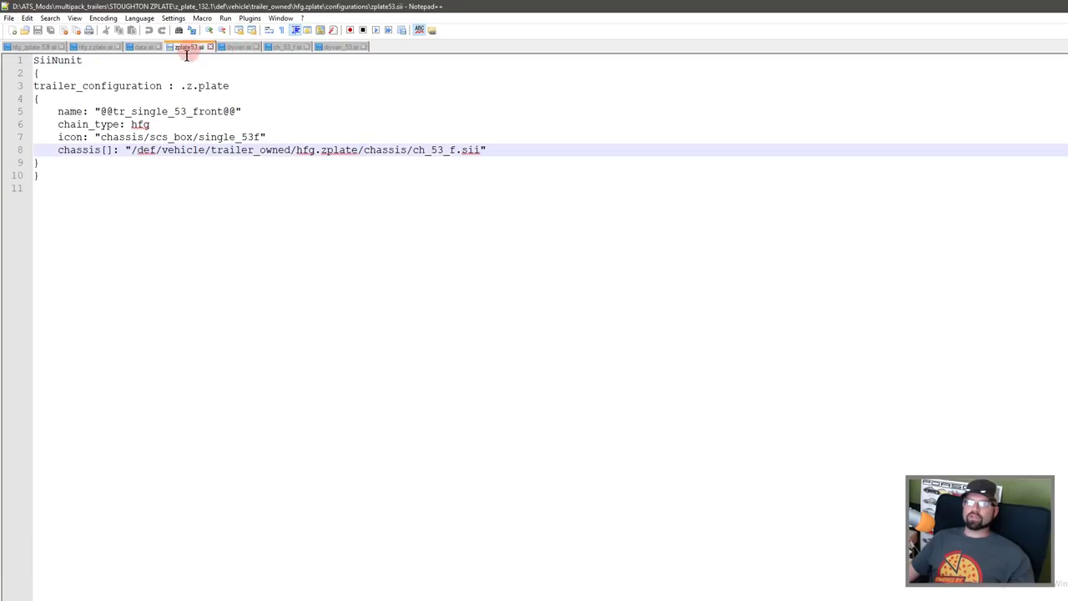
left_click(286, 162)
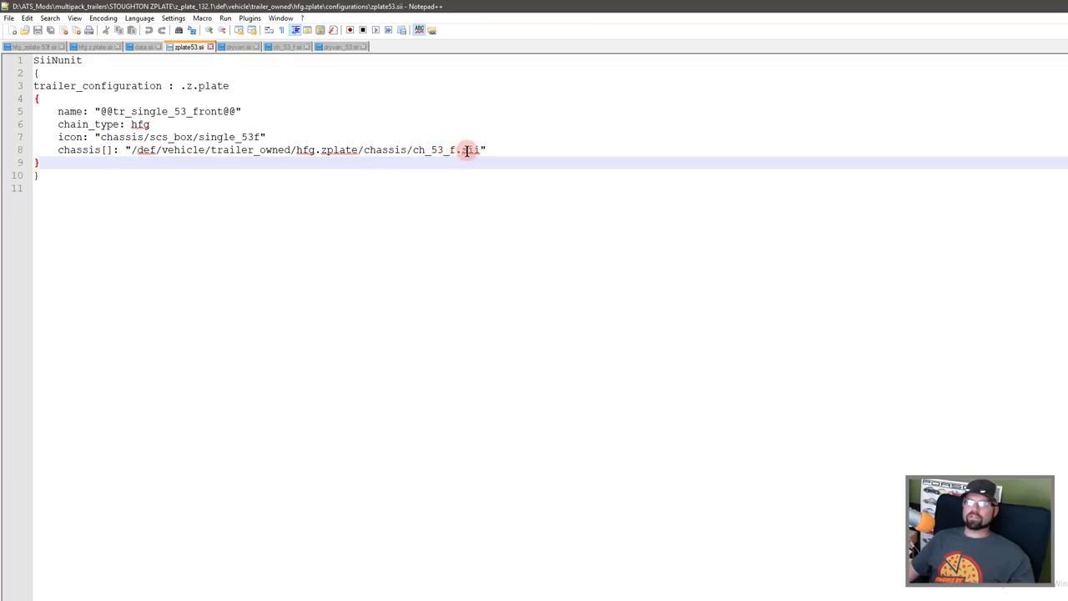
left_click(292, 47)
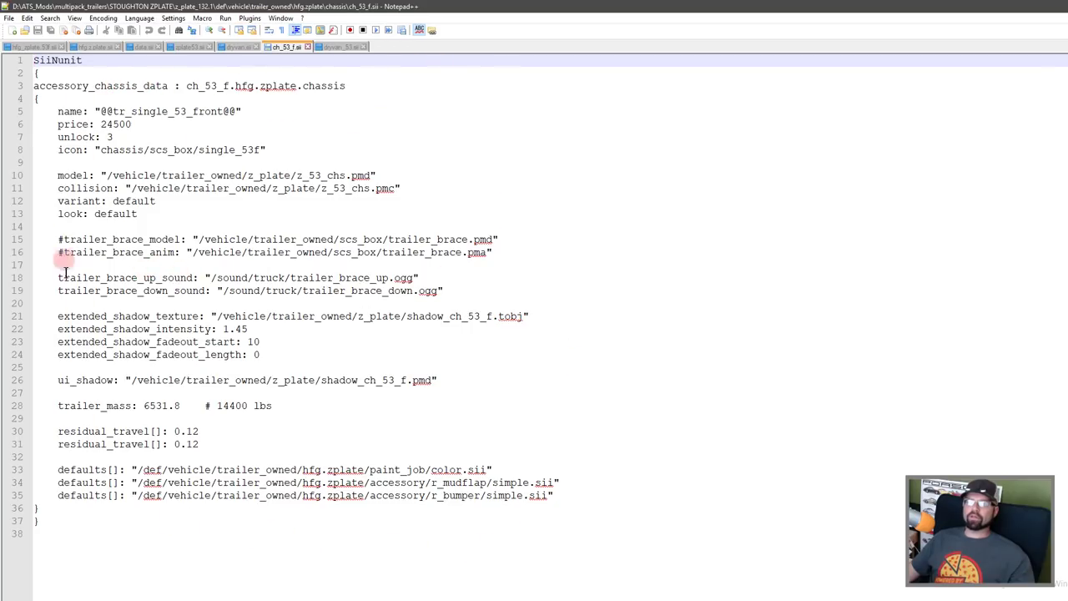
left_click(336, 47)
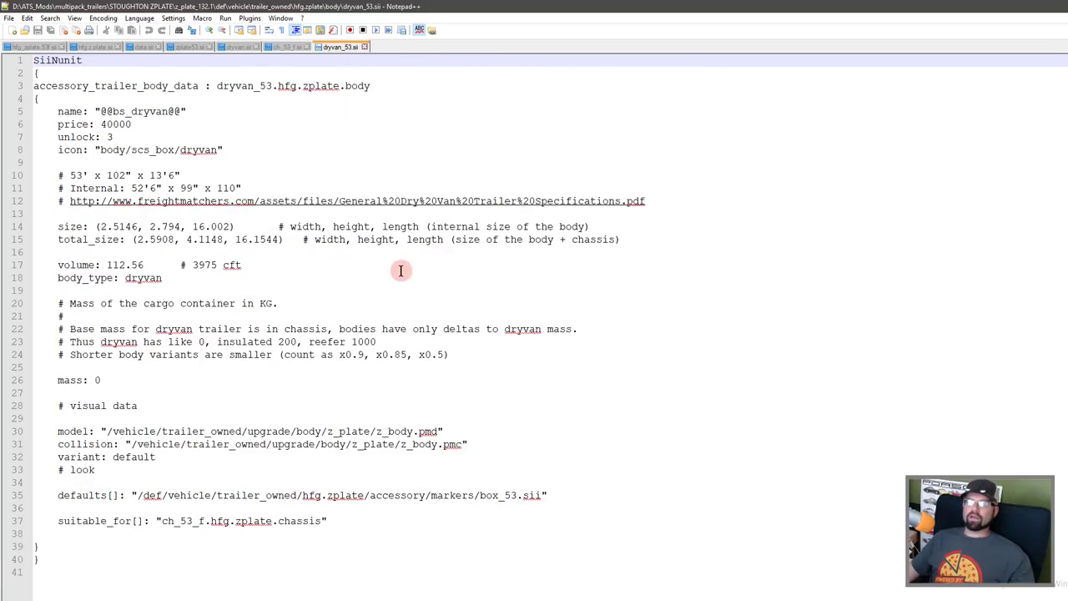
left_click(238, 47)
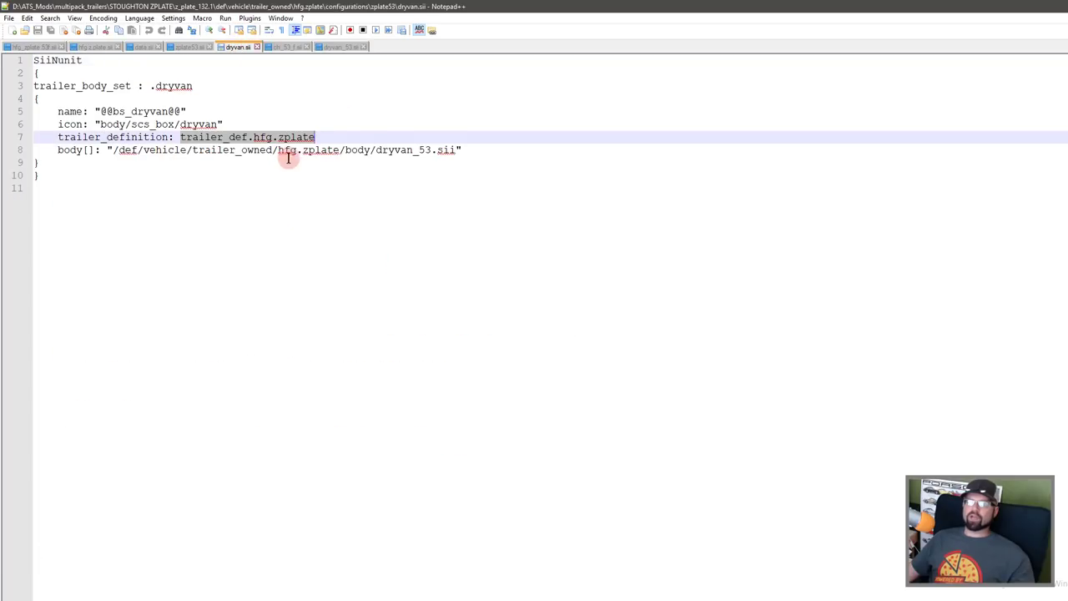
key("Up")
left_click(378, 150)
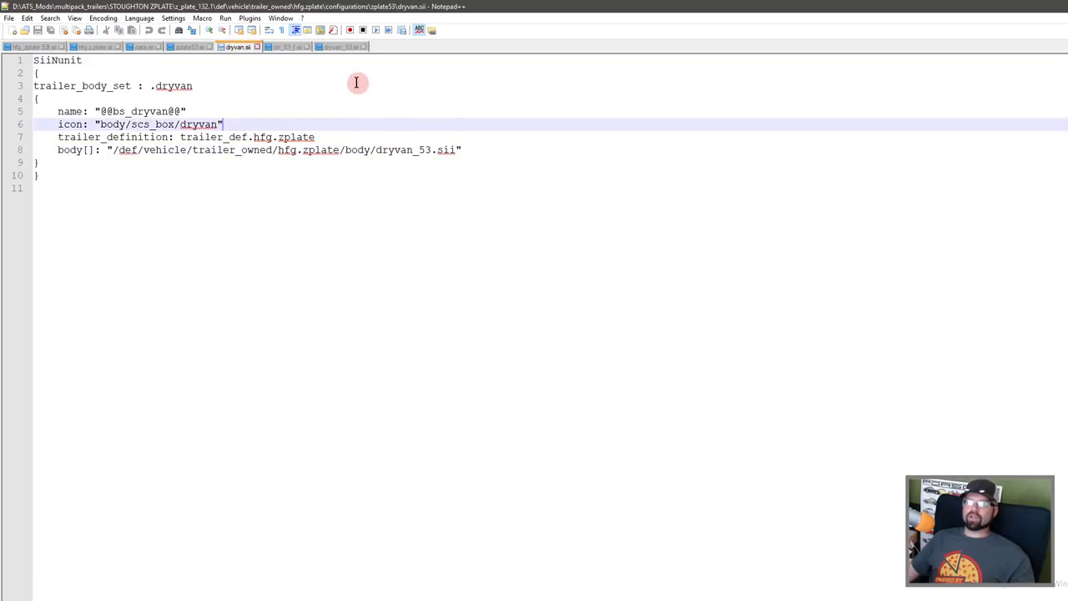
left_click(338, 47)
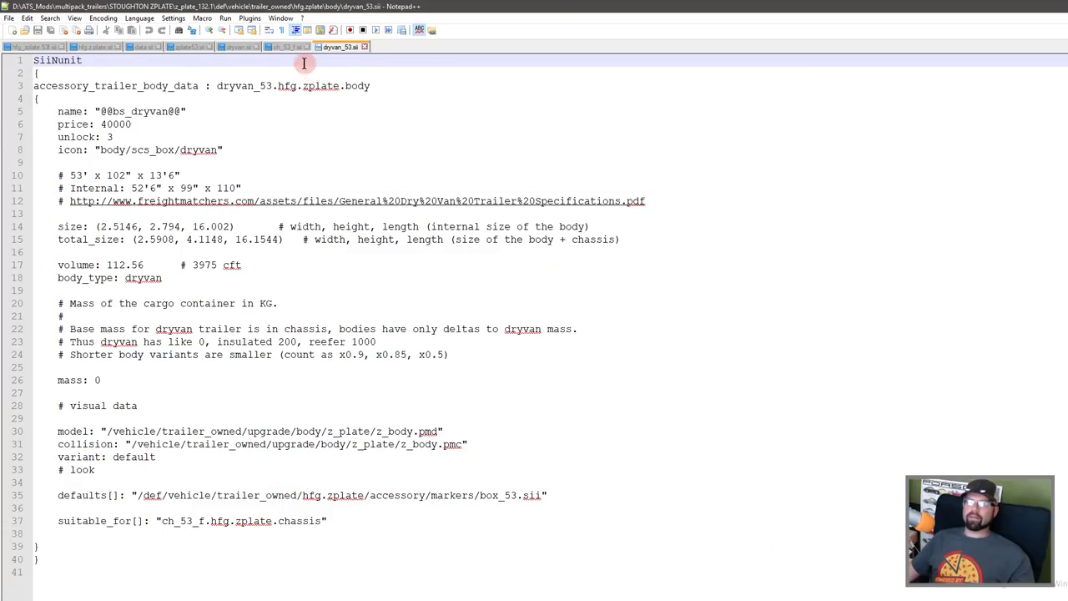
Open accessory\chs_f_l\spare_tire.sii, inspect its exterior model path, then close it.
key("alt+Tab")
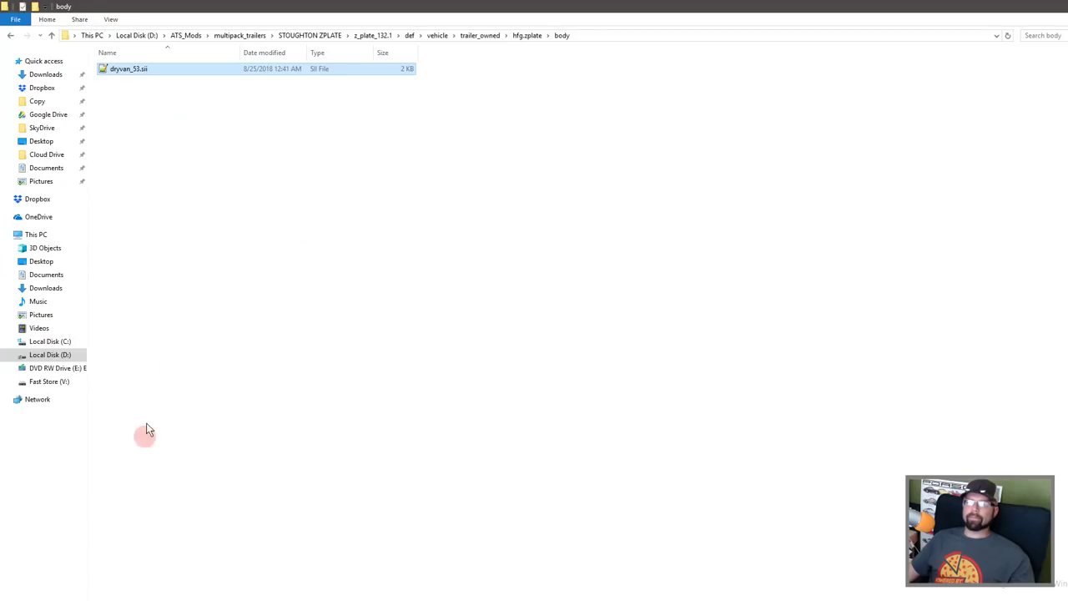
left_click(524, 35)
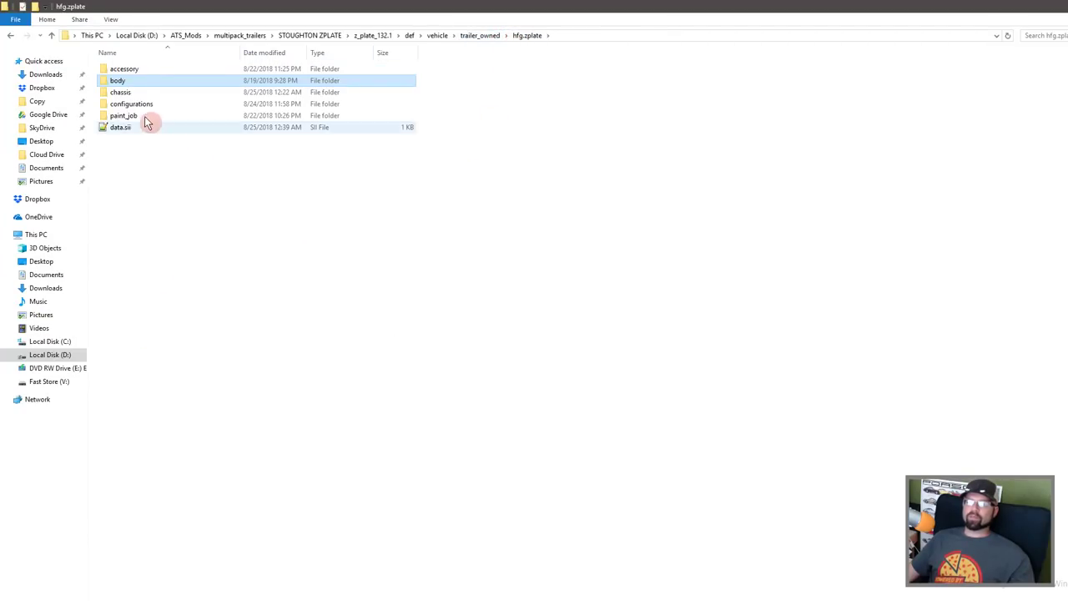
double_click(131, 70)
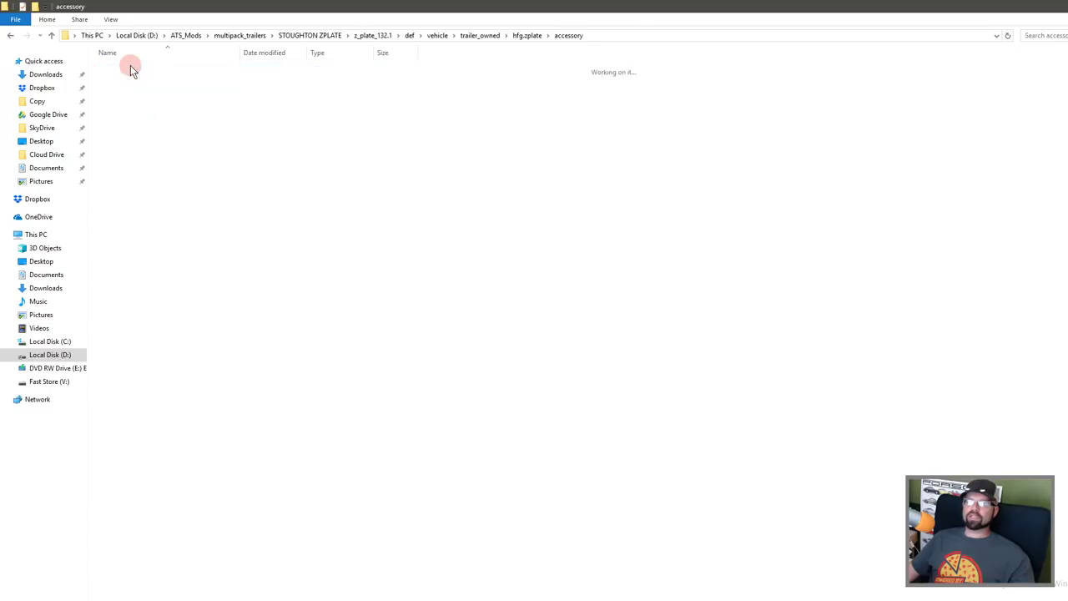
left_click(127, 71)
double_click(127, 71)
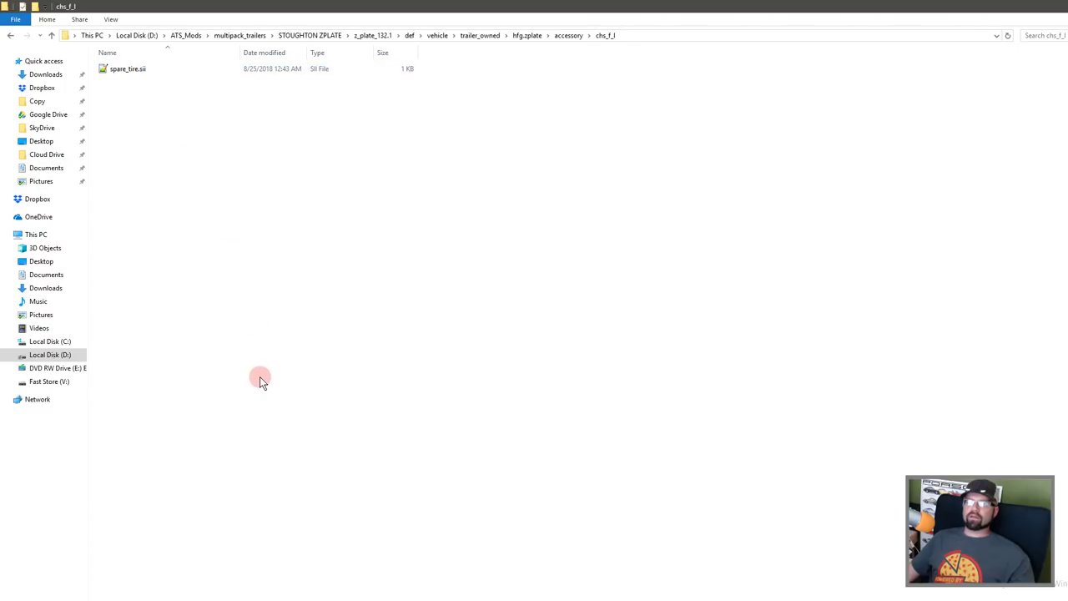
double_click(143, 67)
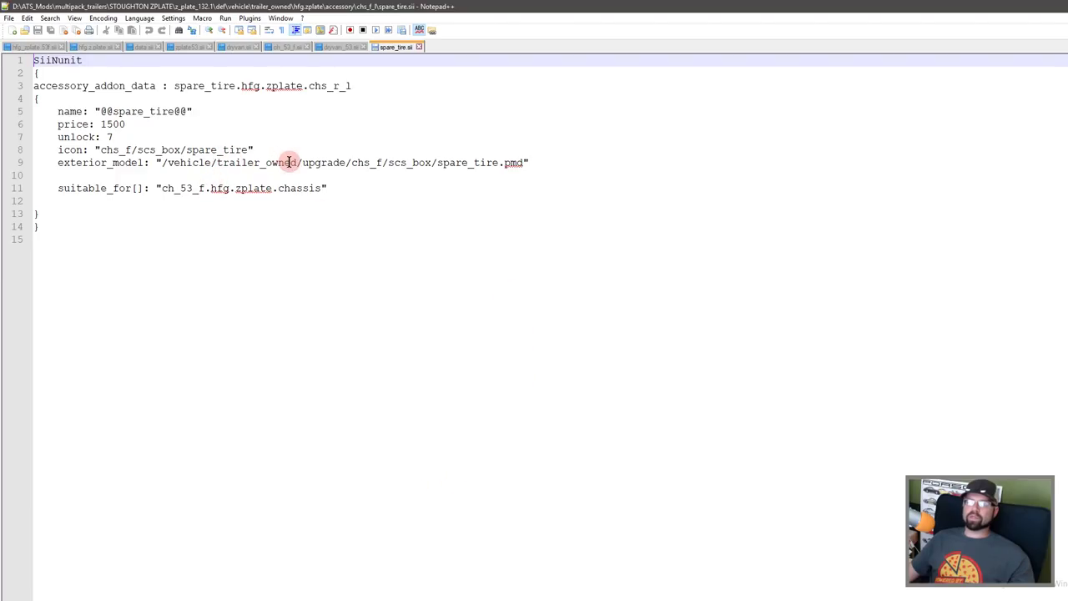
left_click_drag(290, 162, 476, 162)
left_click(481, 214)
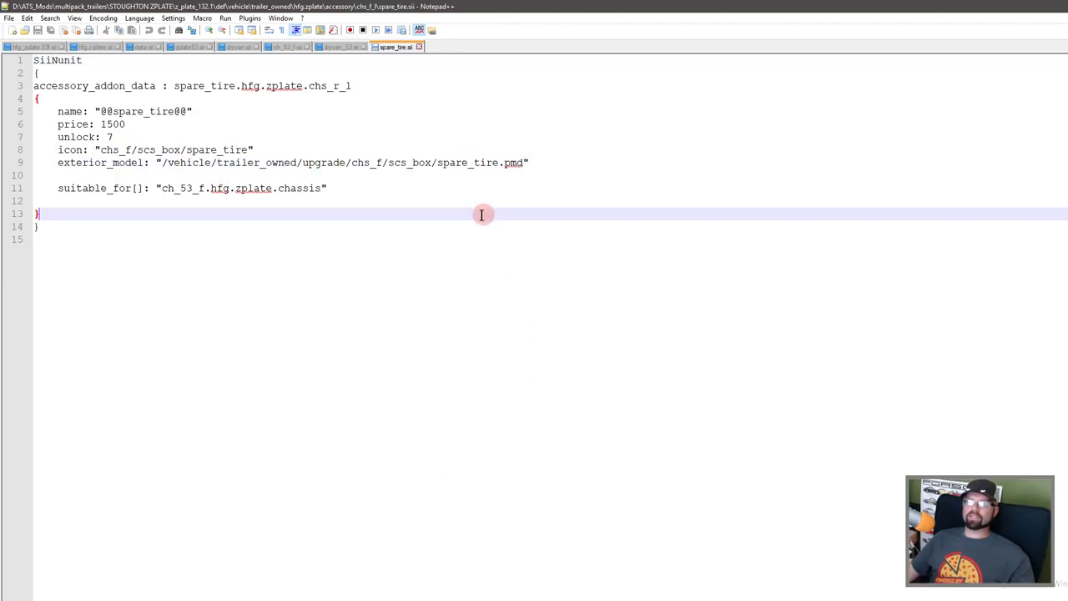
left_click(419, 47)
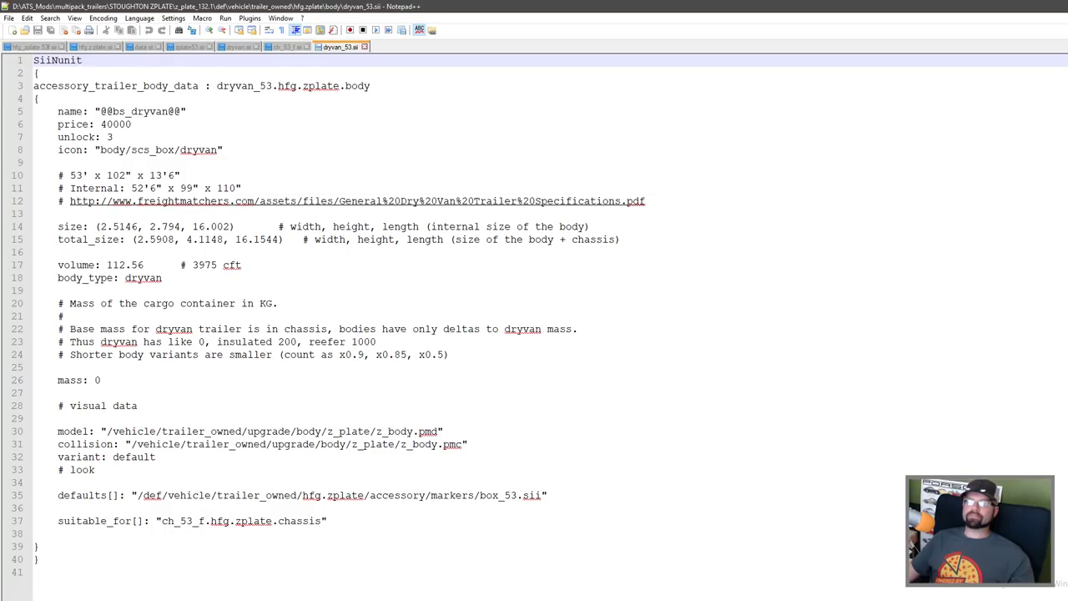
Browse the accessory folders, glancing into chs_r_l, and enter the markers folder.
left_click(228, 594)
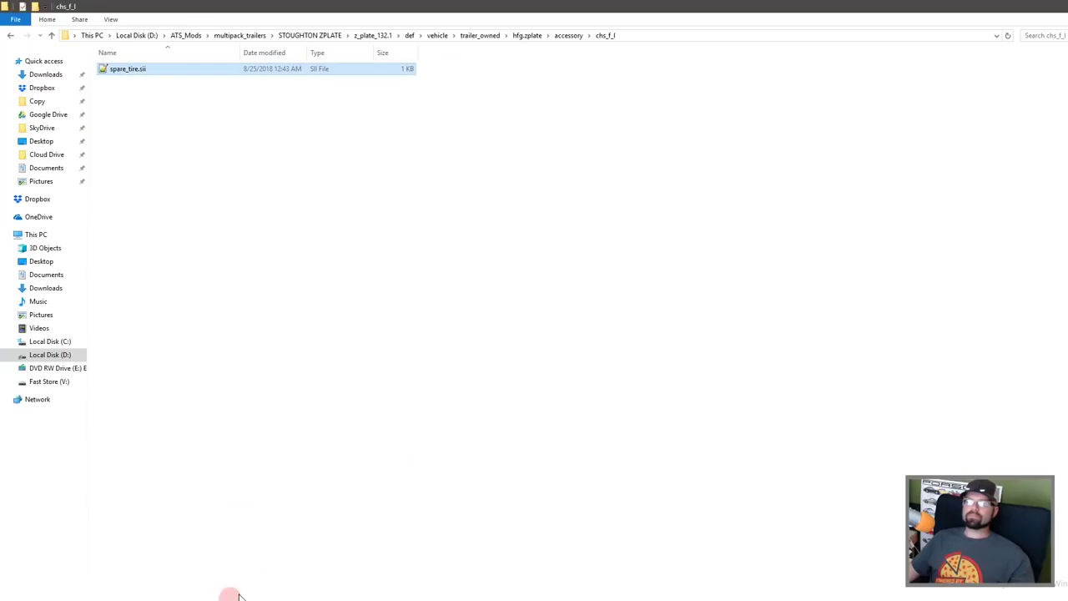
left_click(564, 36)
double_click(127, 81)
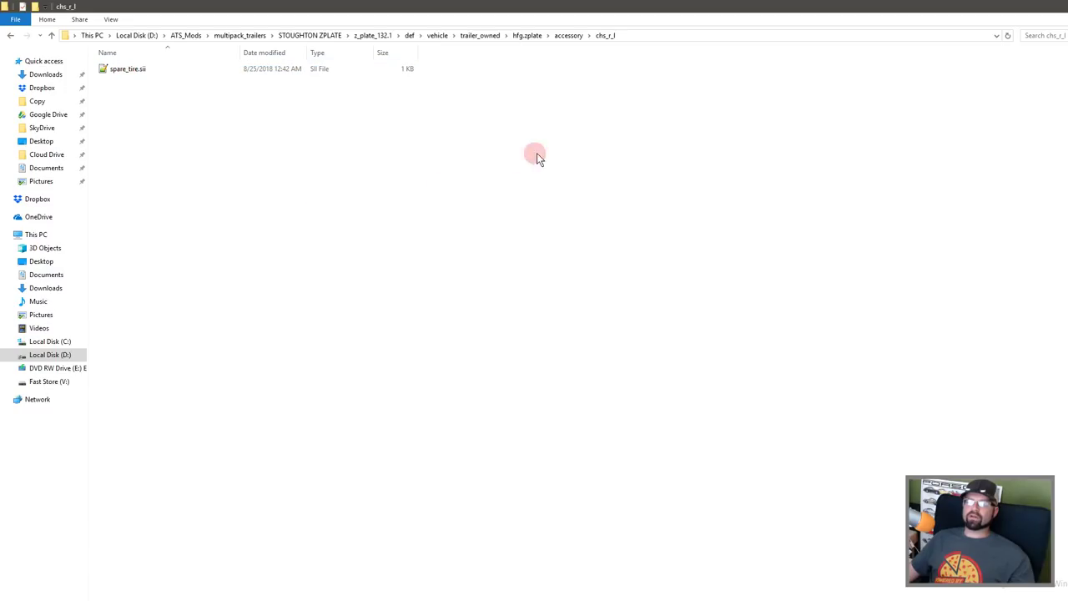
left_click(567, 37)
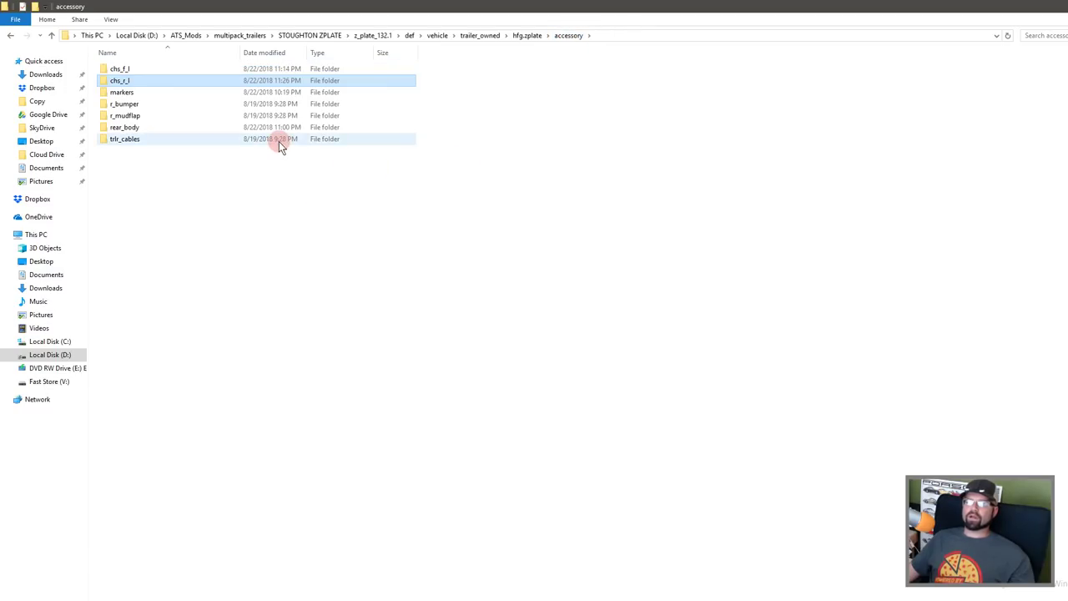
double_click(154, 93)
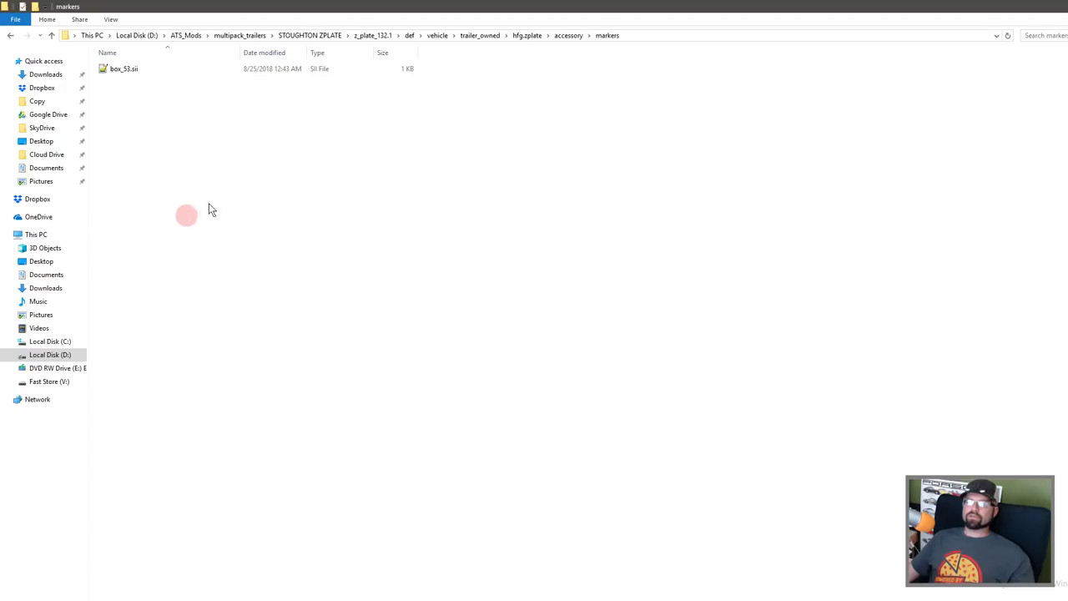
Open box_53.sii in Notepad++ and inspect its marker model path.
double_click(120, 69)
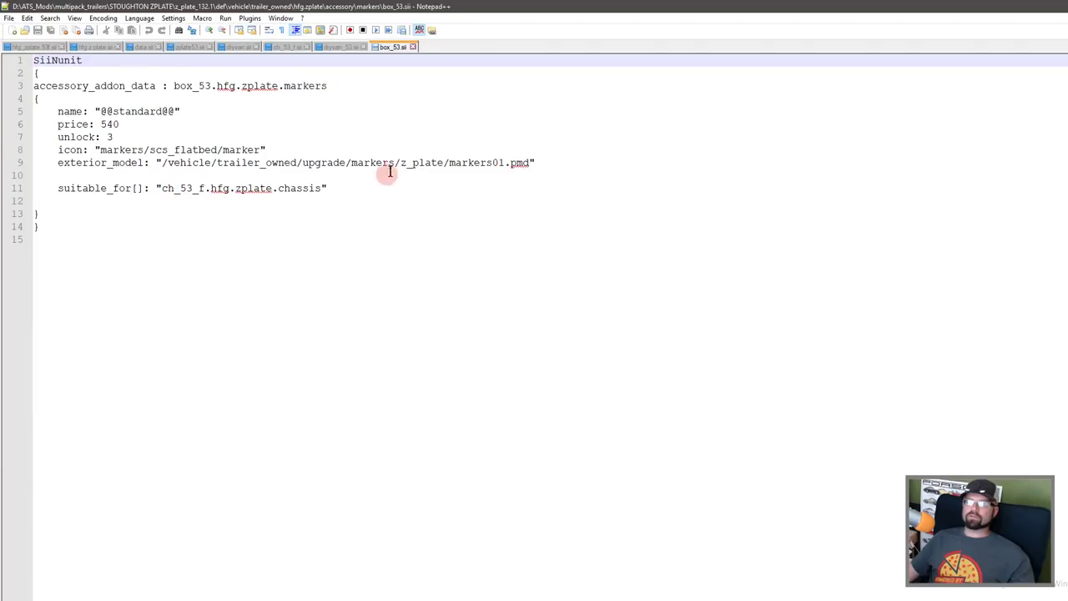
left_click_drag(400, 162, 528, 161)
left_click(484, 243)
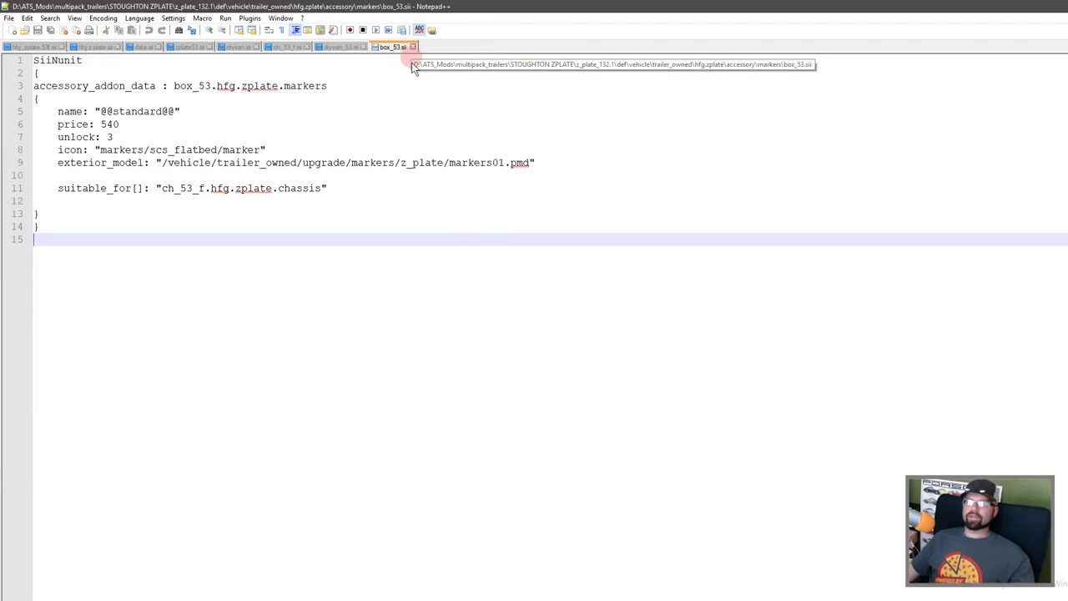
Look through r_bumper, r_mudflap and rear_body, then open trlr_cables\trailer.sii in Notepad++.
key("alt+Tab")
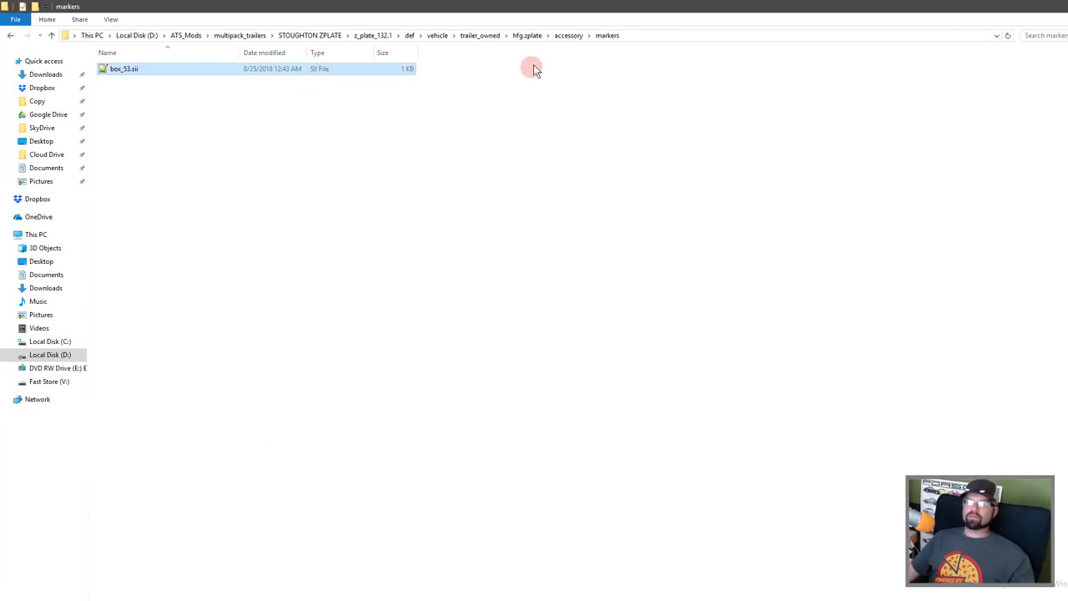
left_click(562, 36)
double_click(133, 104)
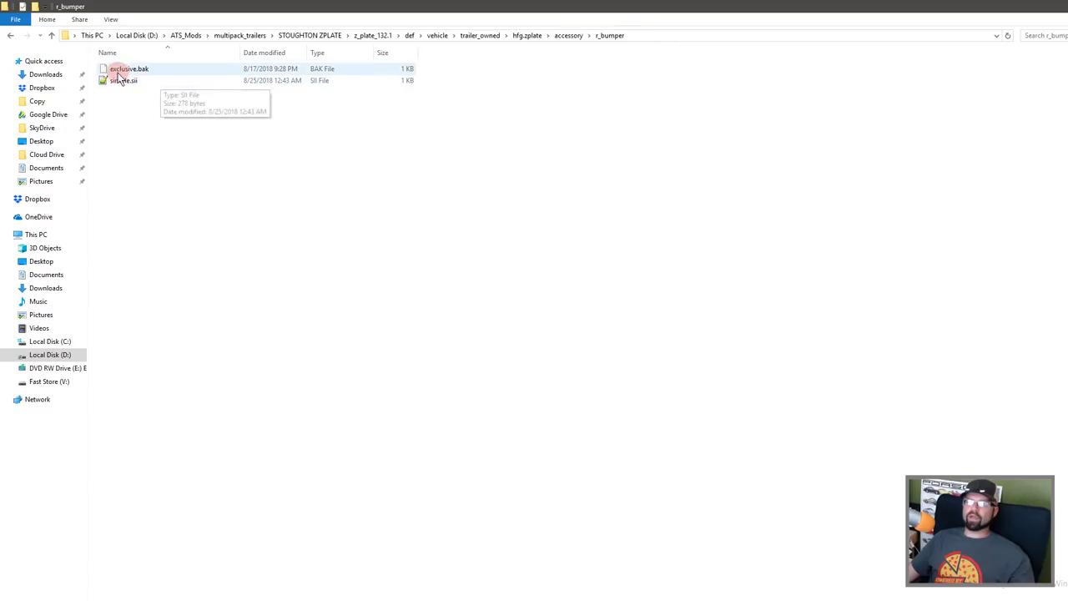
left_click(569, 36)
double_click(128, 115)
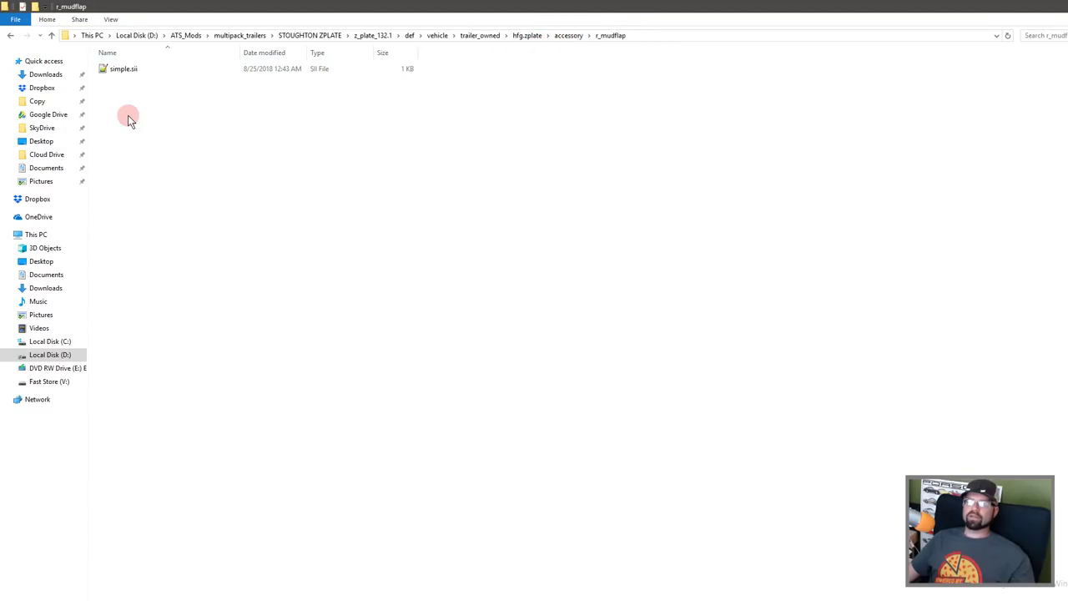
left_click(568, 35)
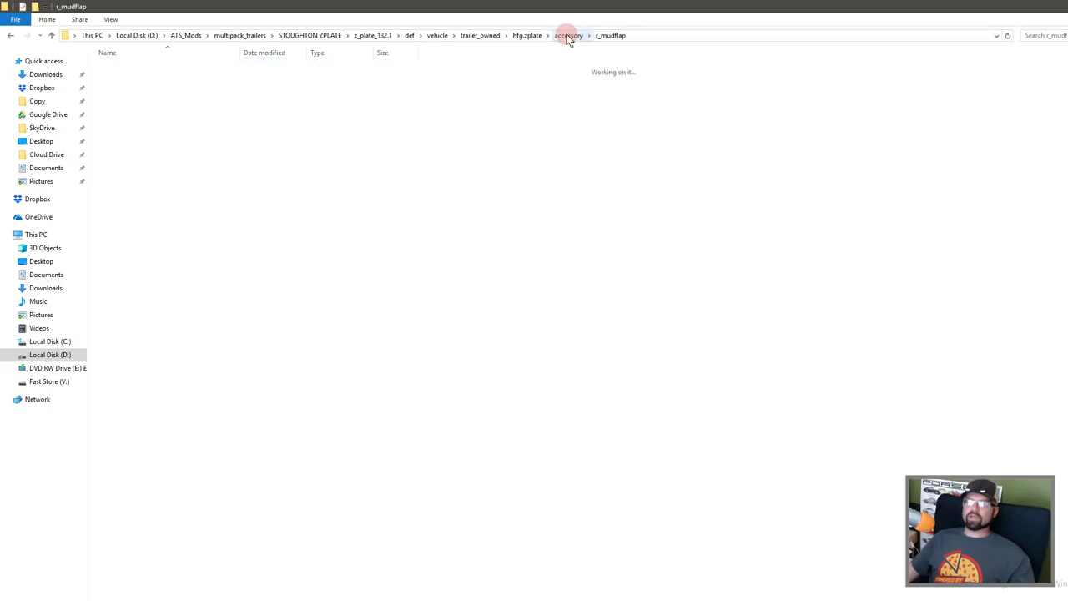
double_click(147, 130)
left_click(568, 36)
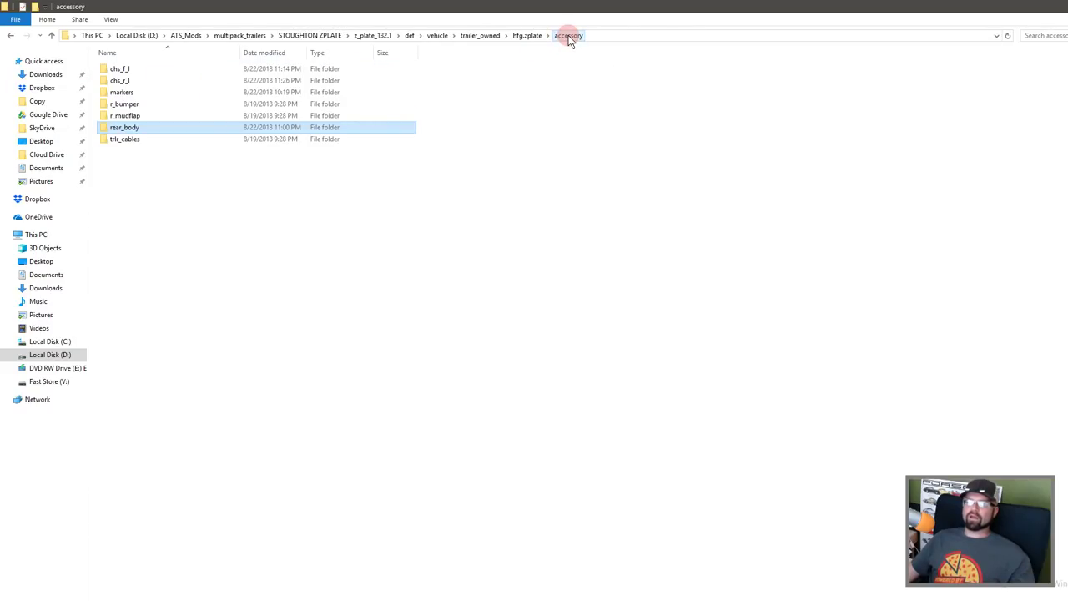
double_click(143, 138)
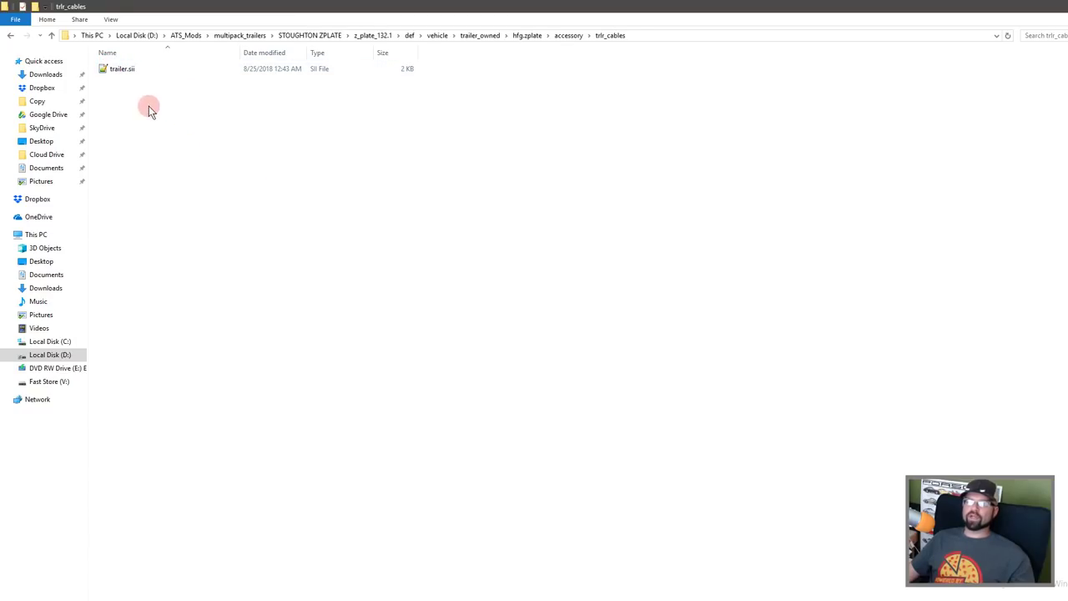
double_click(117, 68)
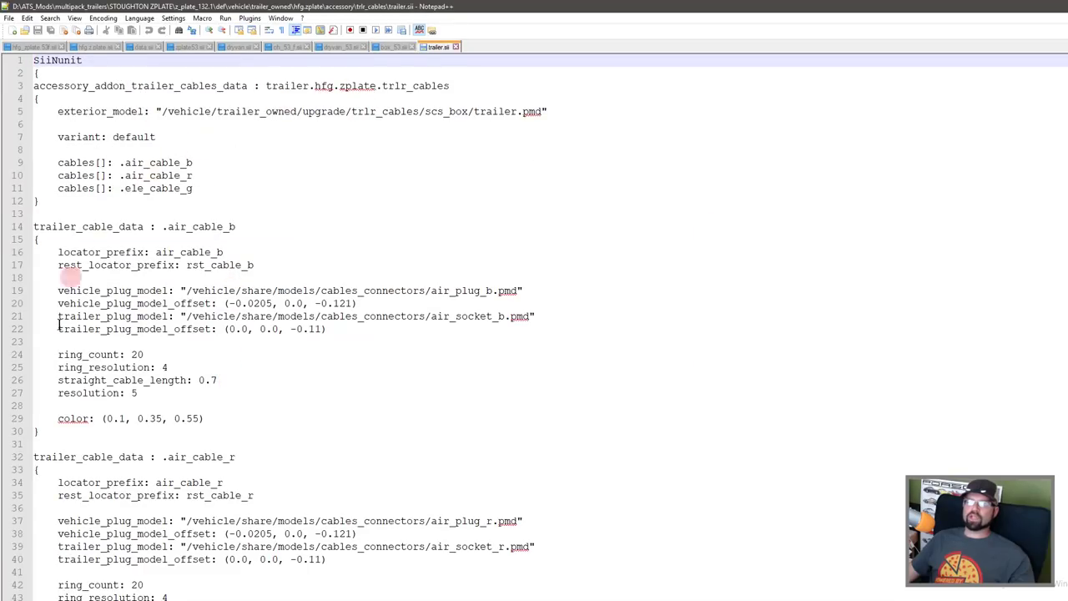
Close trailer.sii and climb from accessory back up to the hfg.zplate folder.
left_click(456, 47)
key("alt+Tab")
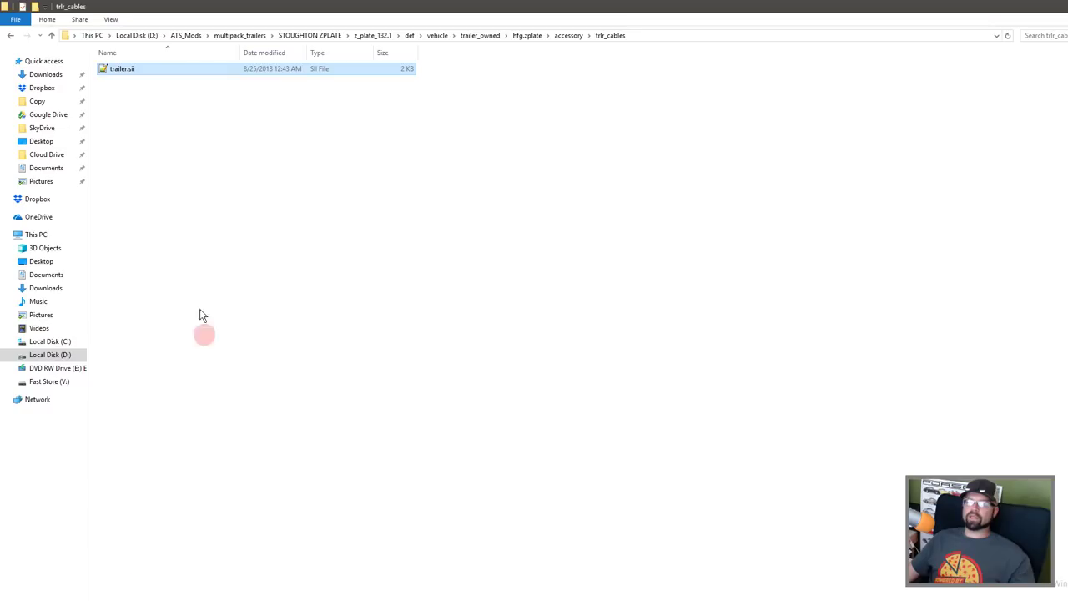
left_click(565, 35)
left_click(280, 325)
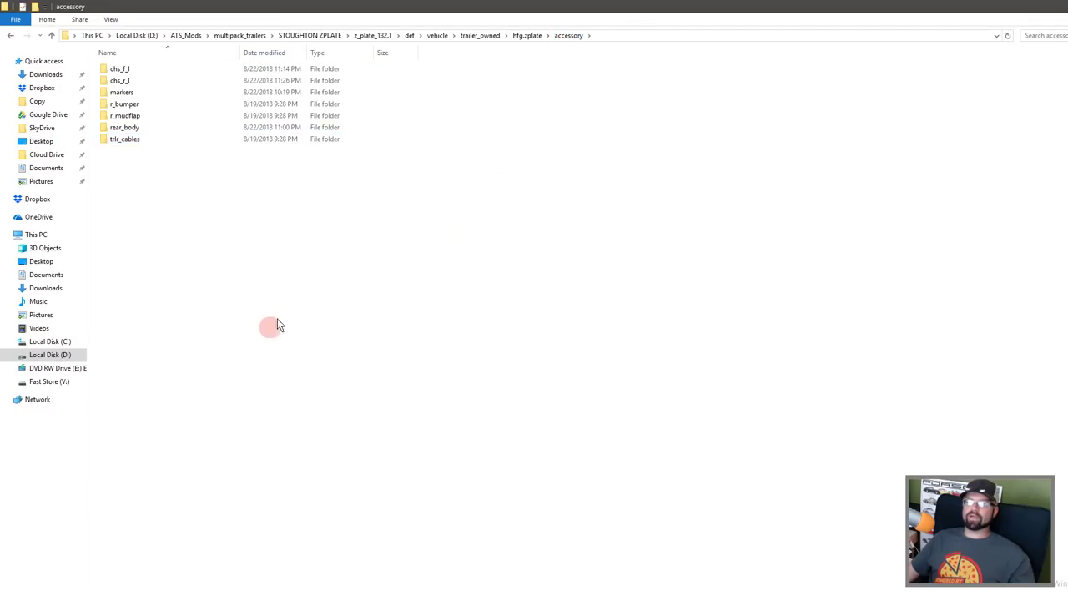
left_click(524, 35)
Go up through trailer_owned and vehicle to the def folder and select vehicle.
left_click(482, 36)
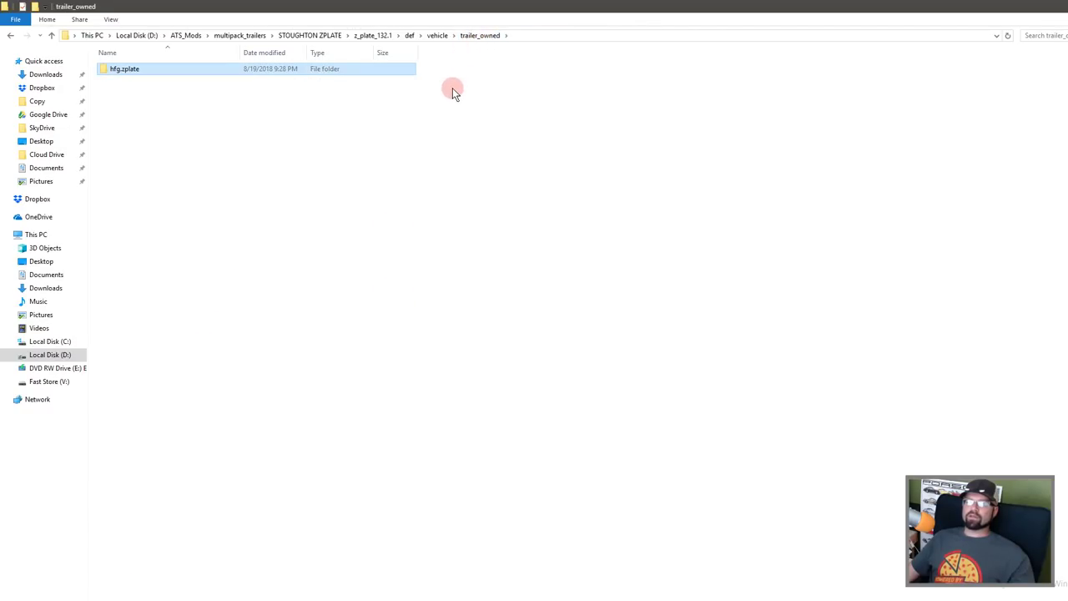
left_click(443, 39)
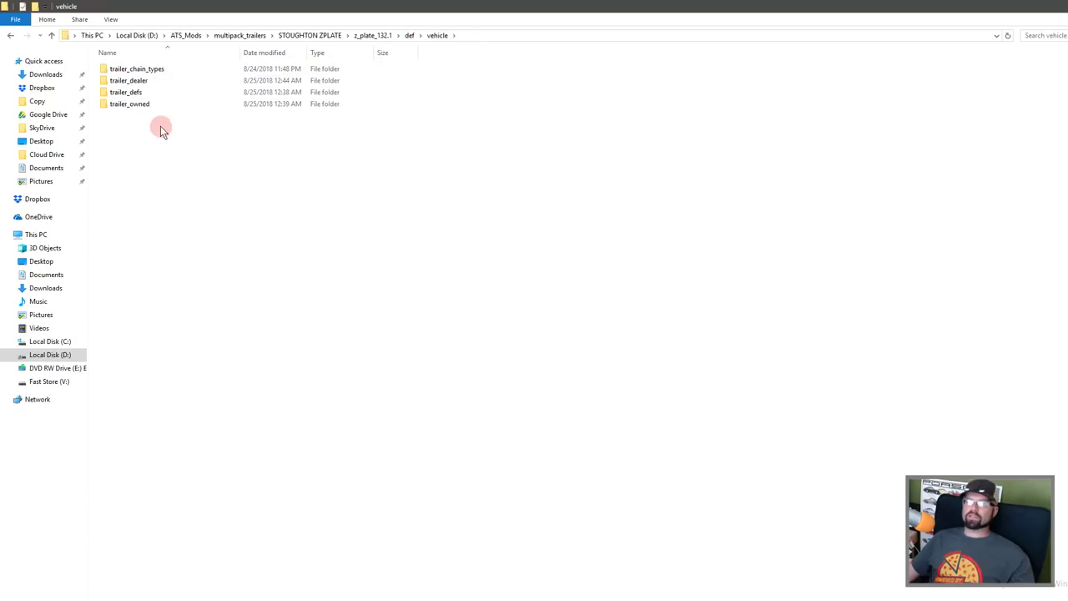
double_click(147, 108)
left_click(443, 35)
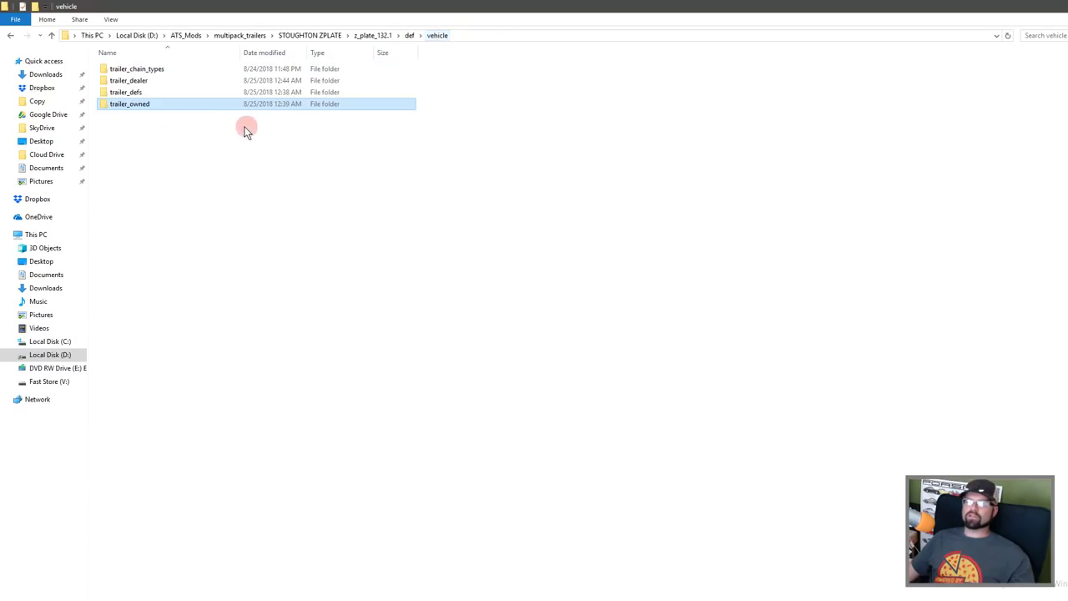
left_click(409, 35)
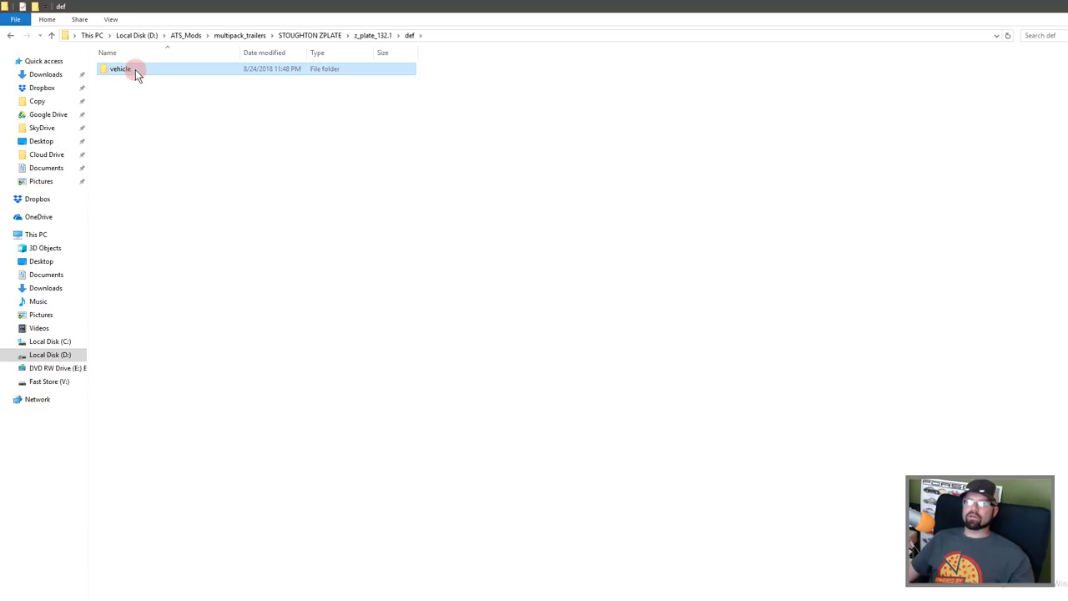
double_click(135, 70)
left_click(410, 36)
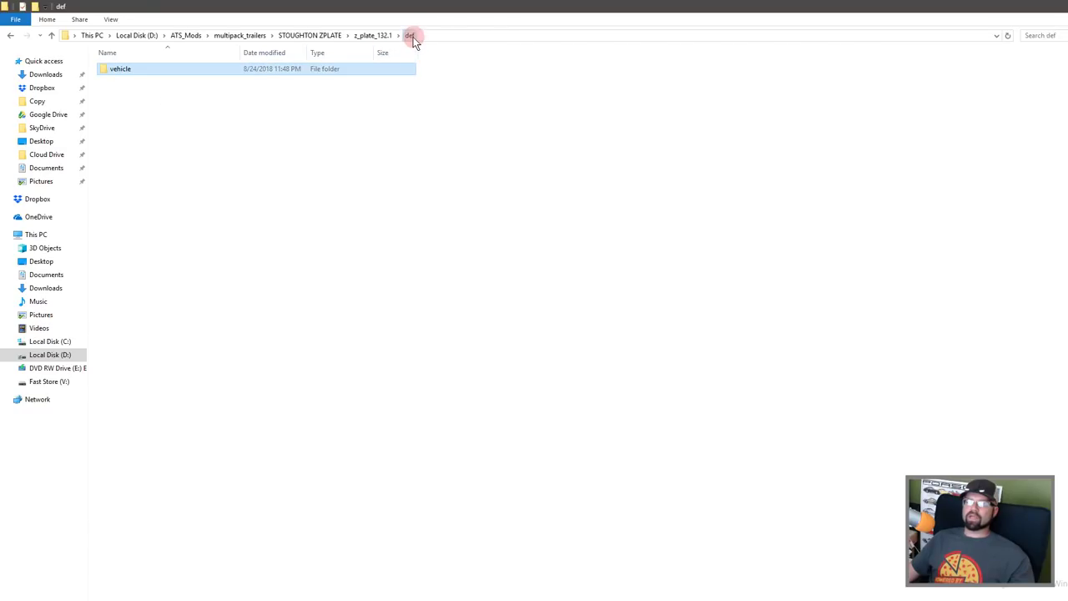
double_click(142, 68)
Check the vehicle folder's Properties showing 21 files in 19 folders.
right_click(142, 69)
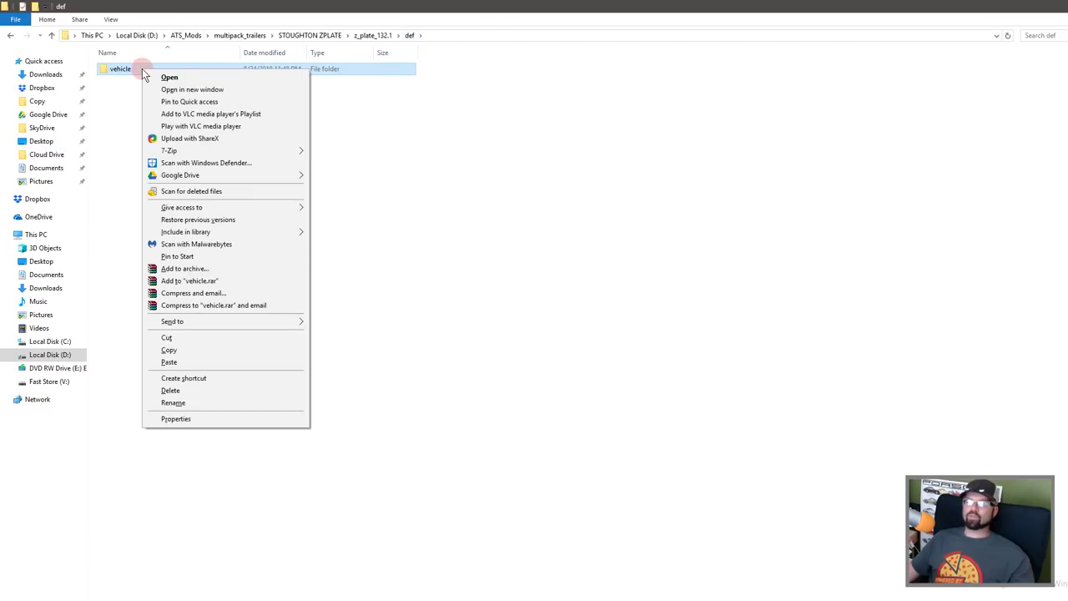
left_click(174, 418)
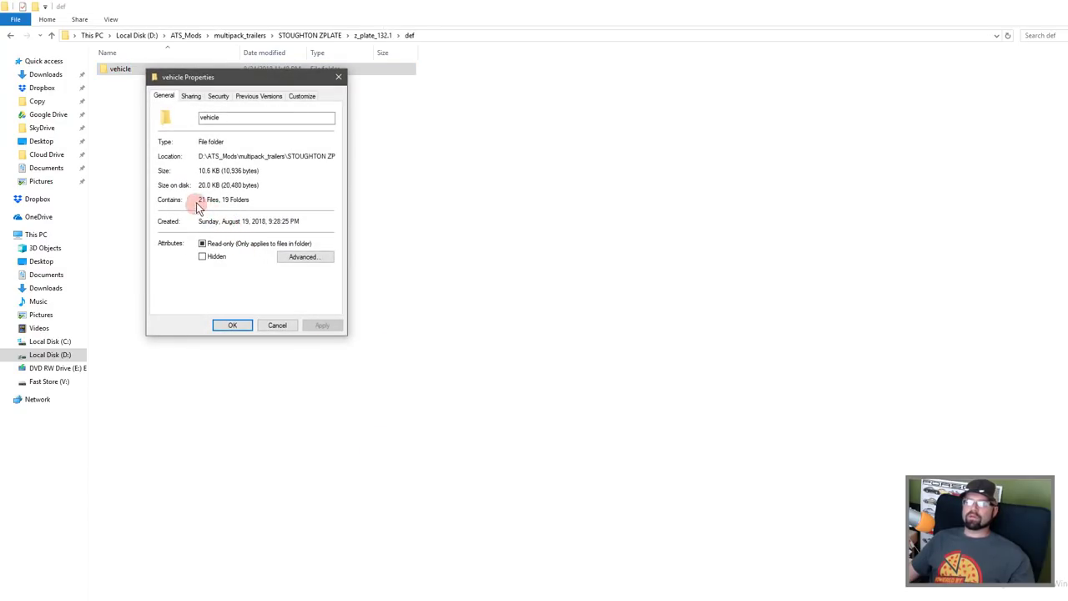
left_click(276, 325)
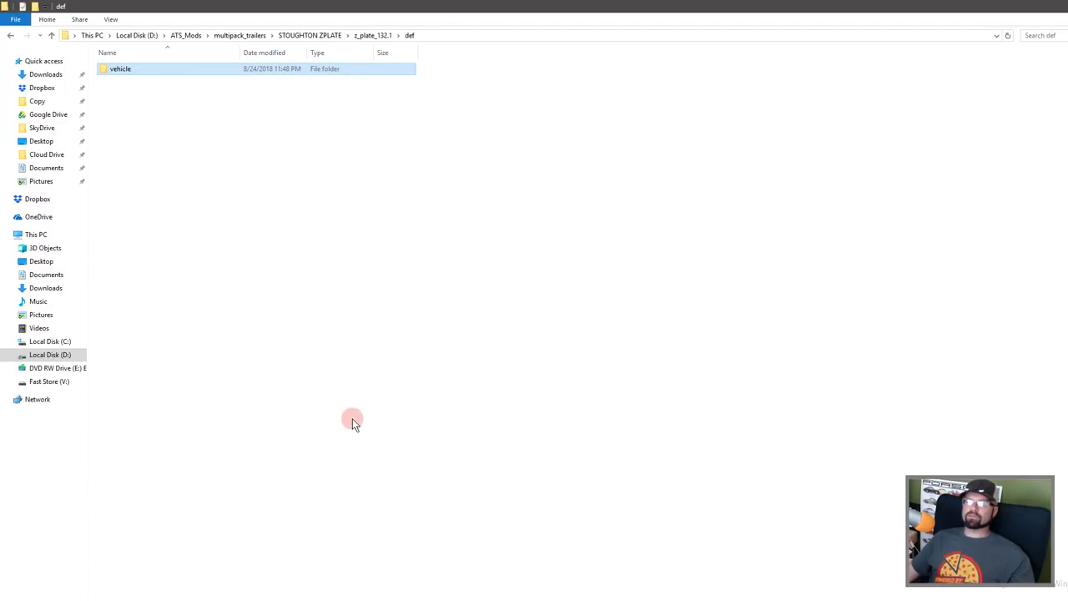
Drill down from z_plate_132.1 through def, vehicle and trailer_owned into hfg.zplate.
left_click(371, 36)
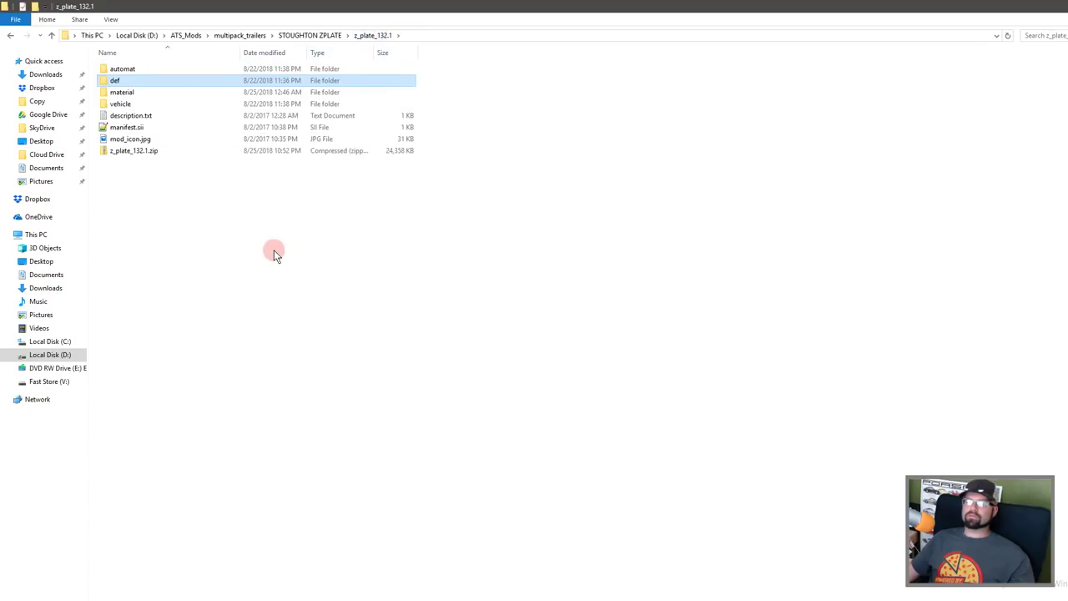
double_click(131, 80)
double_click(122, 70)
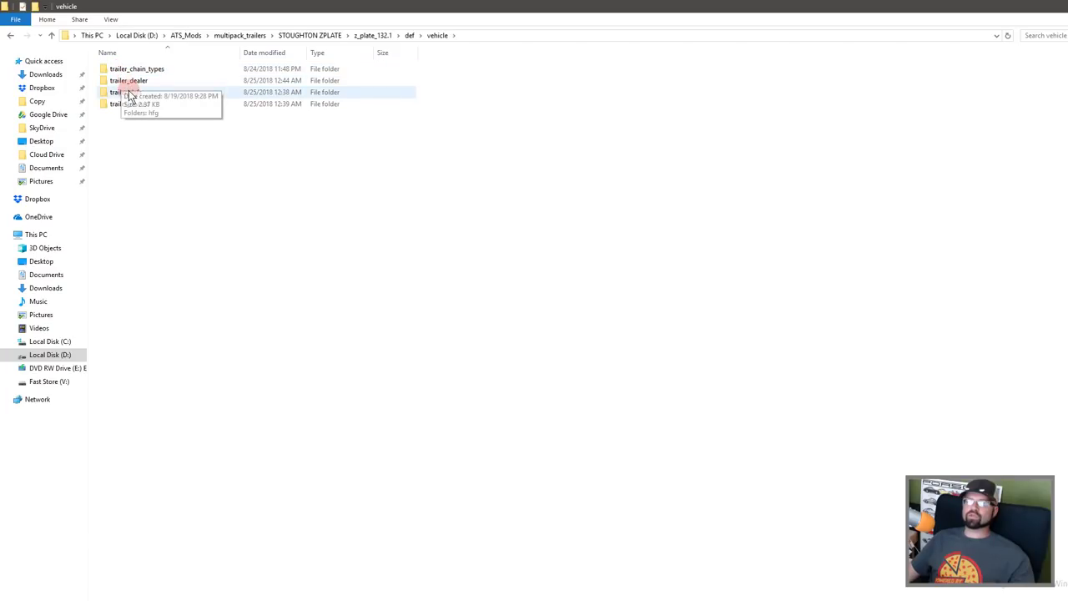
double_click(129, 109)
double_click(127, 69)
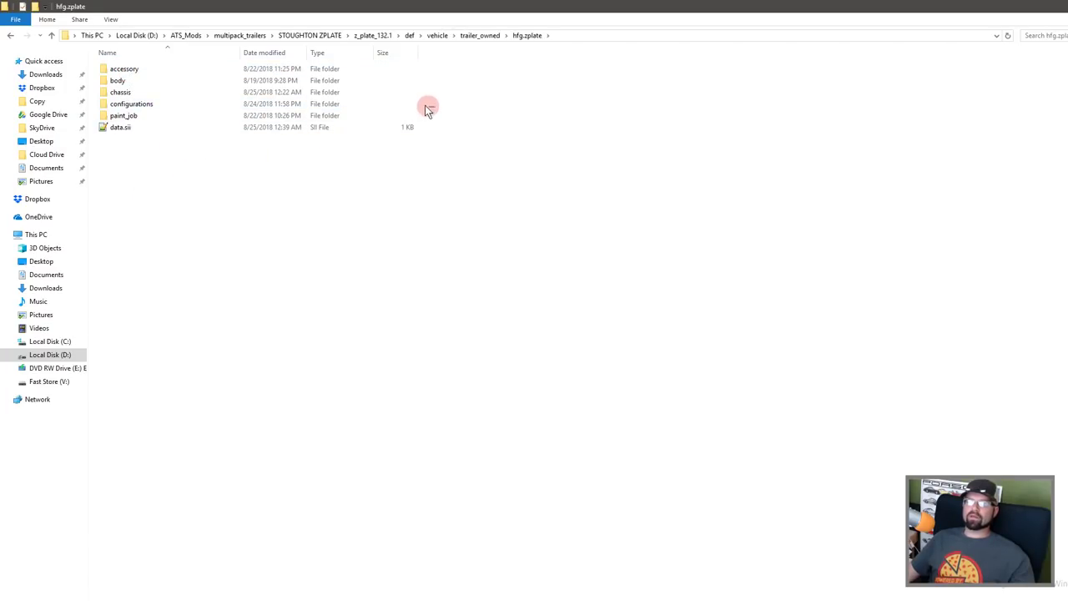
left_click_drag(435, 107, 382, 83)
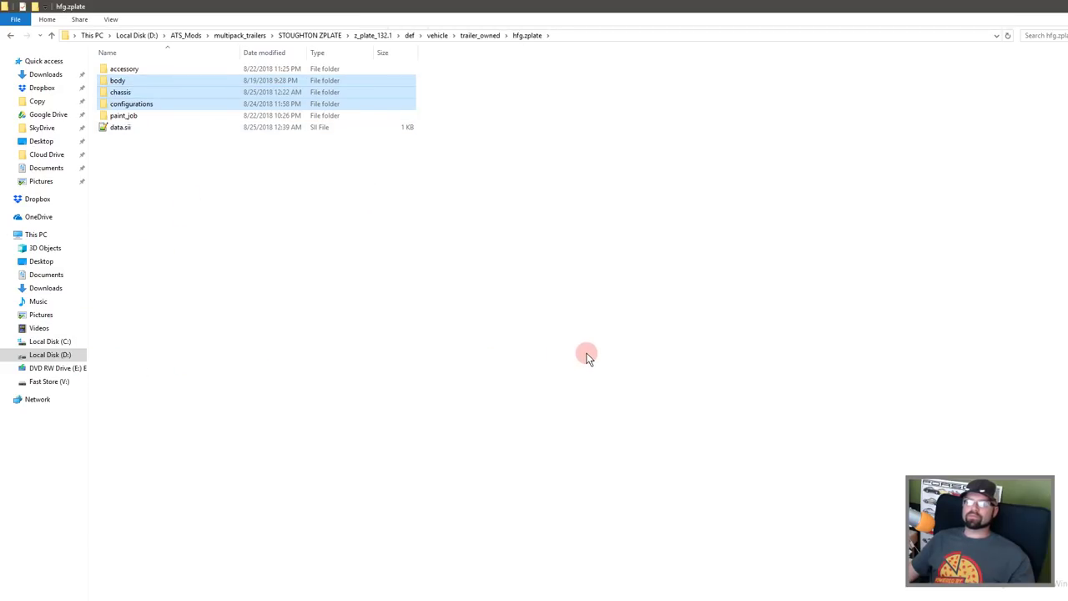
left_click(391, 255)
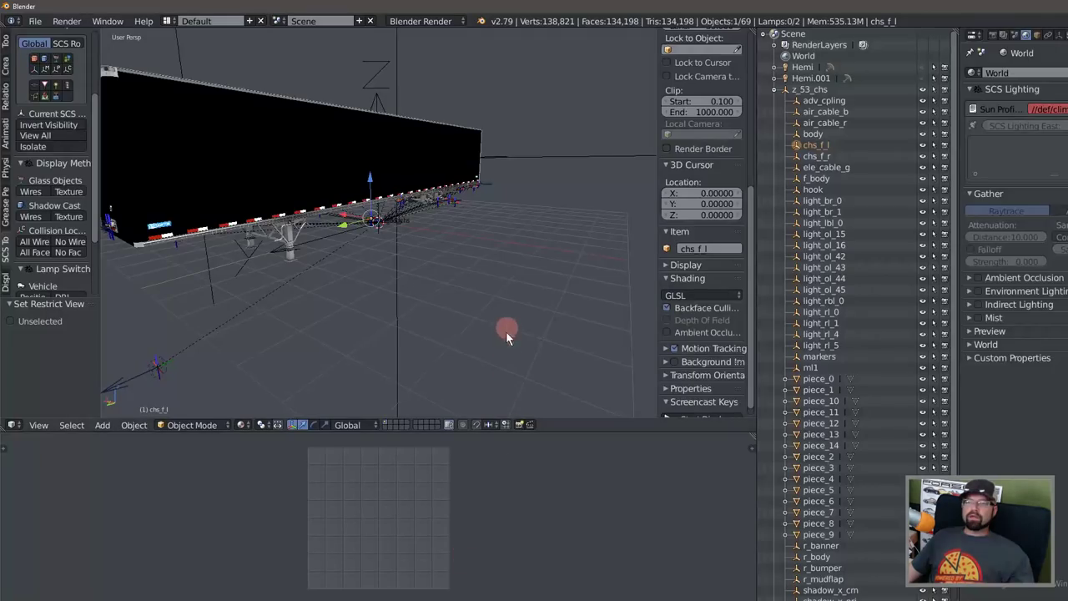
Orbit the viewport to see the Z-plate trailer's black van body from the other side.
mouse_move(295, 249)
middle_mouse_down()
mouse_move(400, 258)
mouse_move(307, 251)
middle_mouse_up()
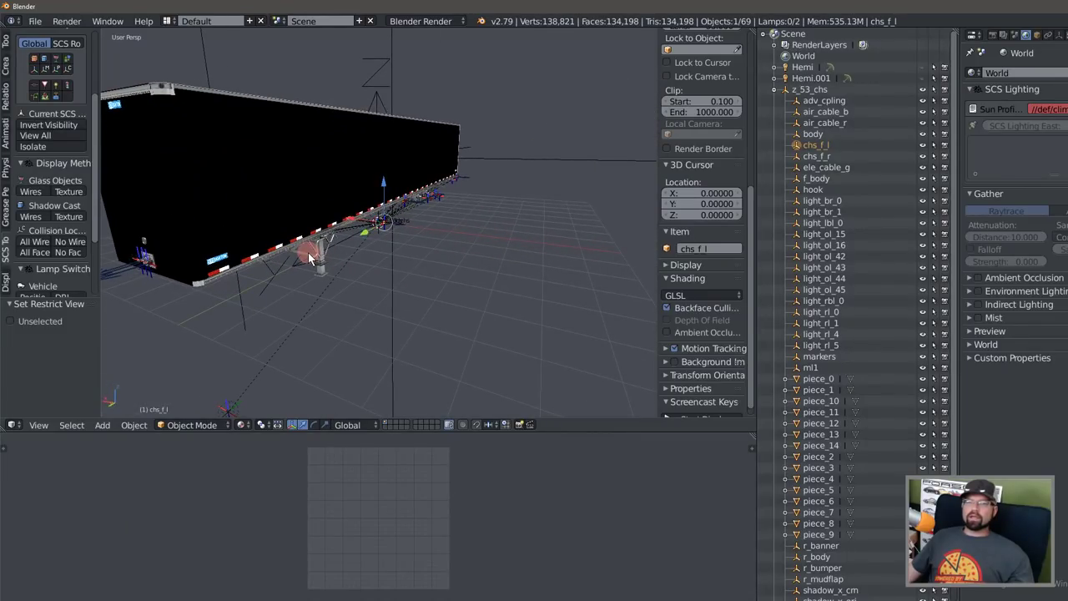